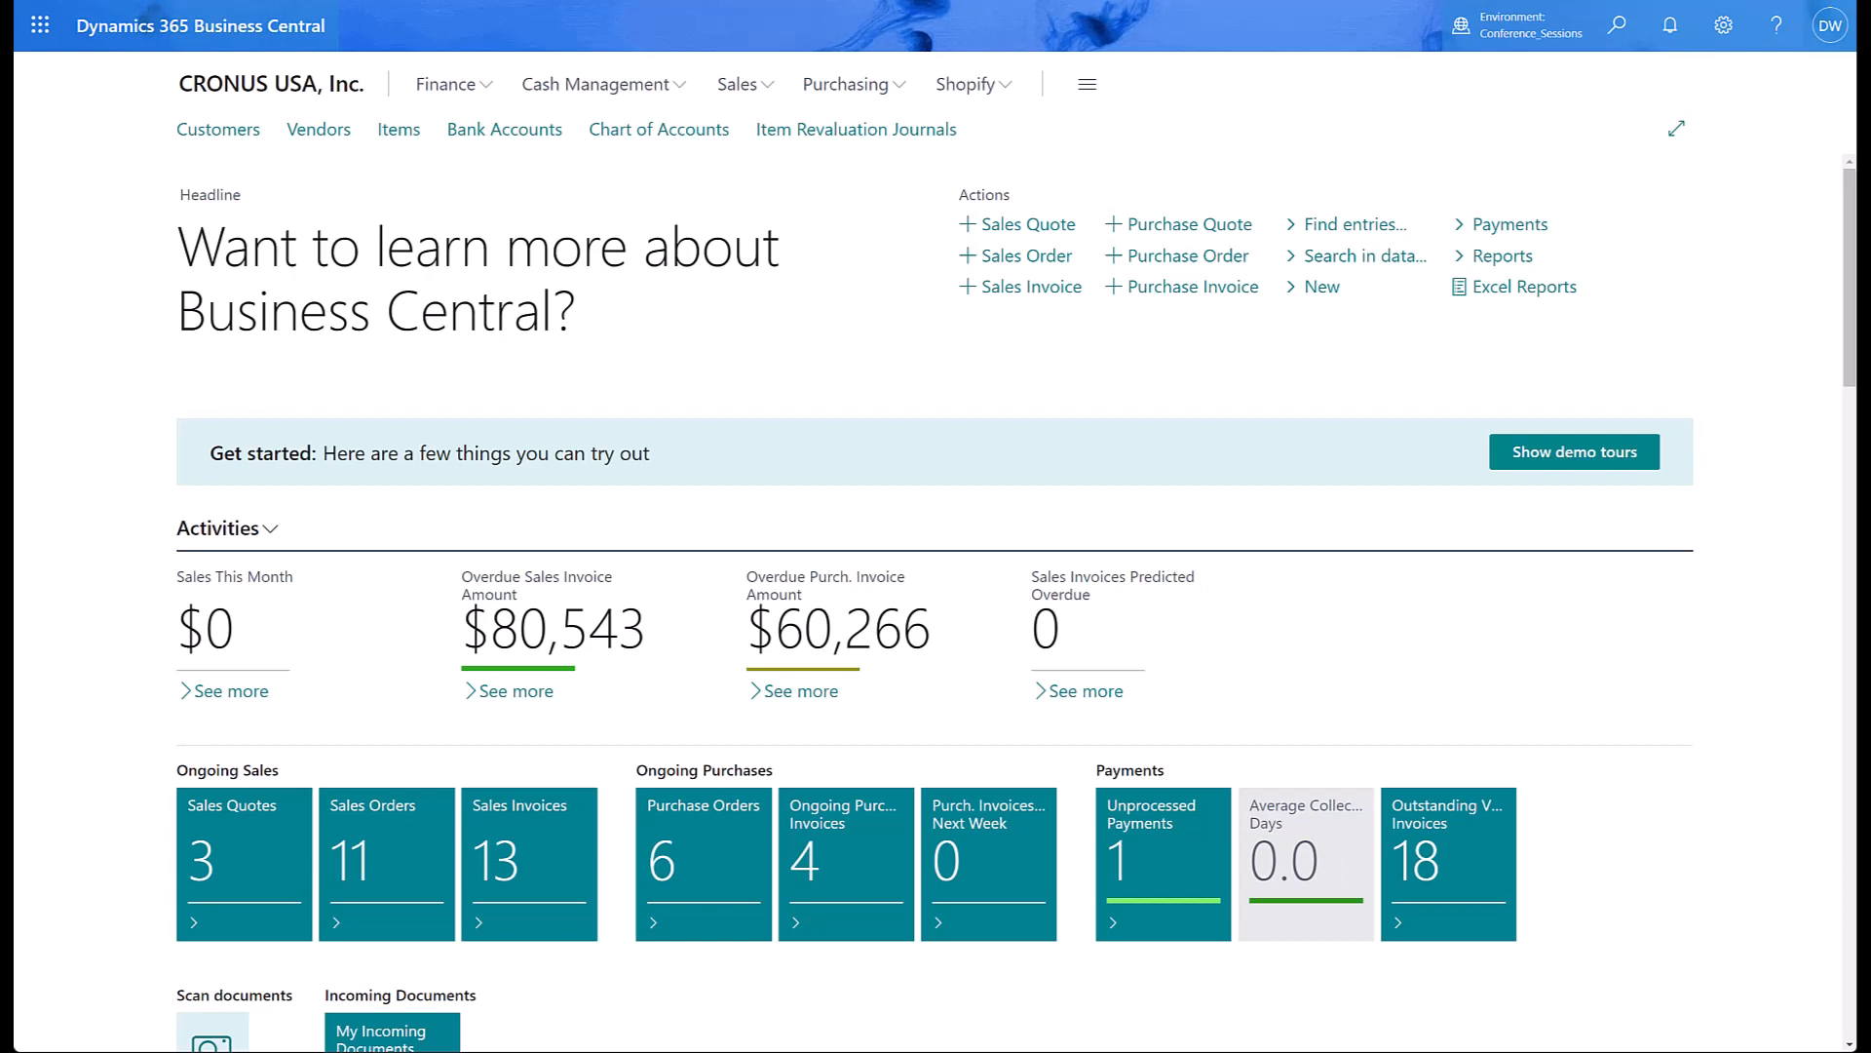
Find the Recurring Purchase Lines page and open the PAYROLL code card for editing.
{"action": "left_click", "coordinate": [1614, 34]}
{"action": "type", "text": "recurring purchase lines"}
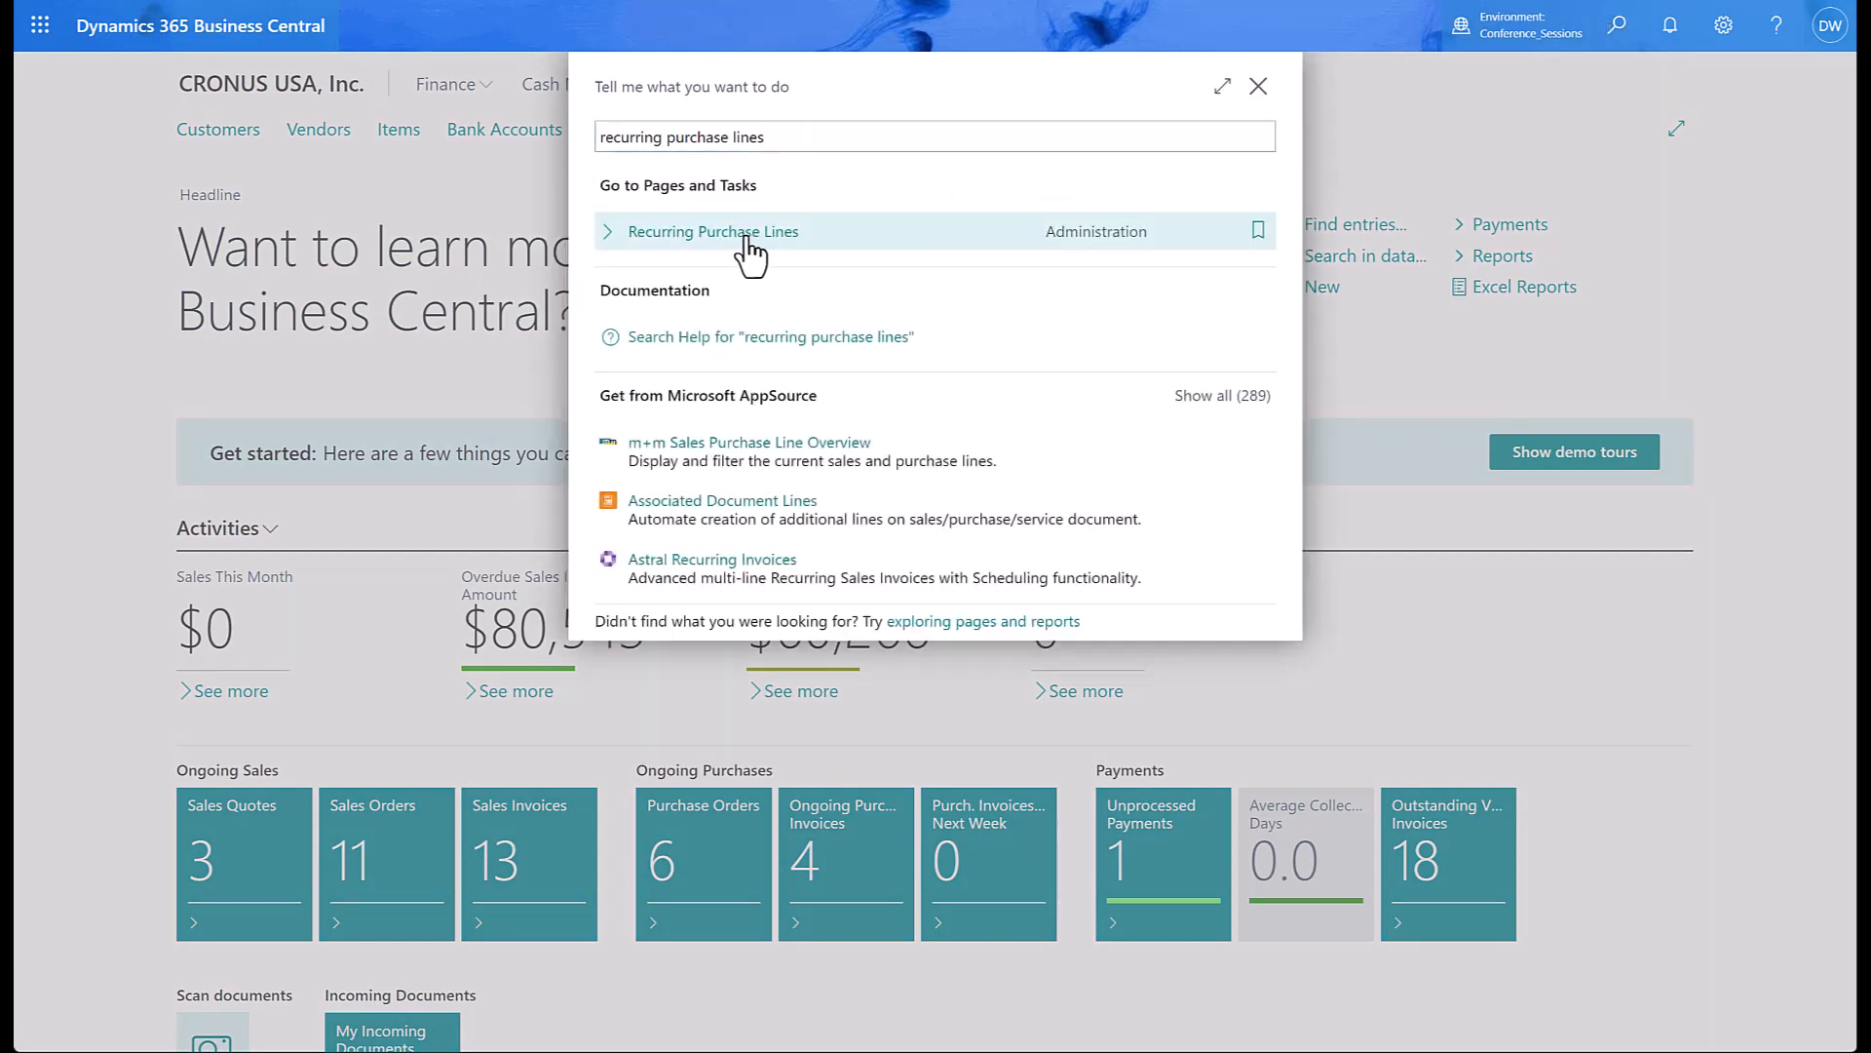
{"action": "left_click", "coordinate": [746, 234]}
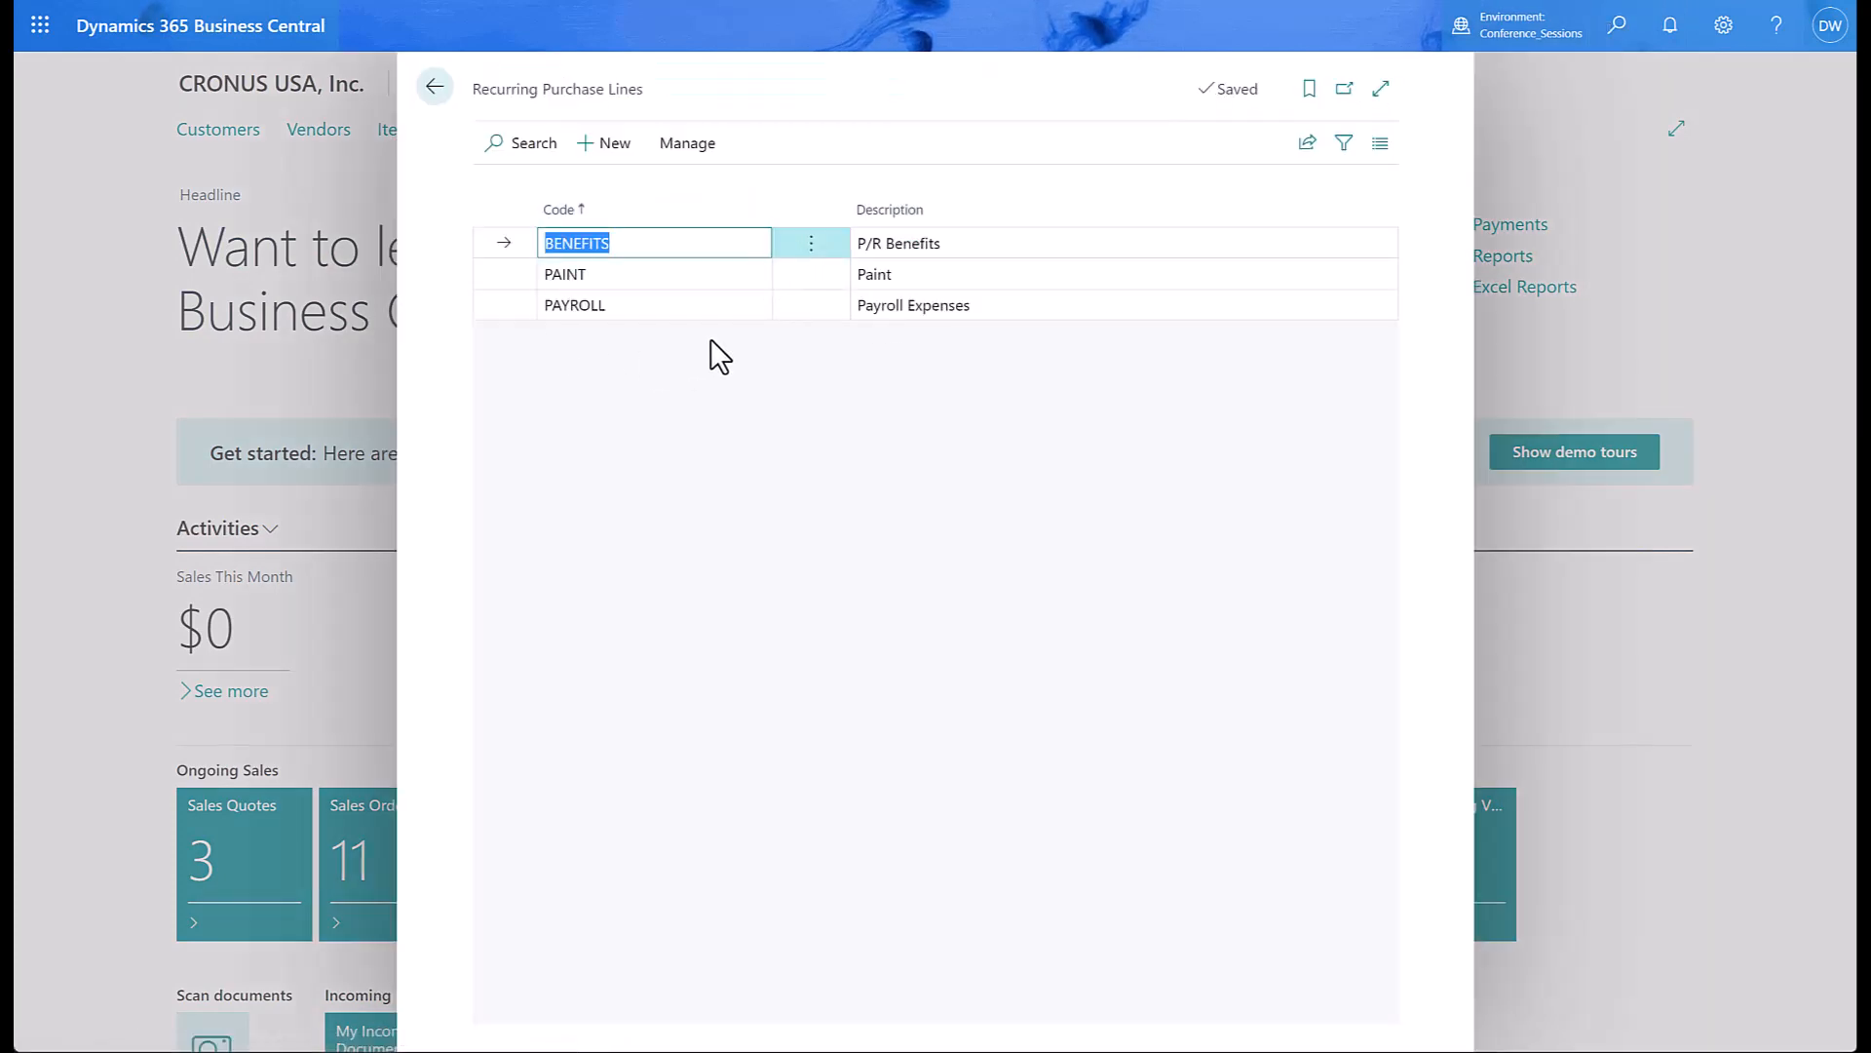
{"action": "left_click", "coordinate": [706, 310]}
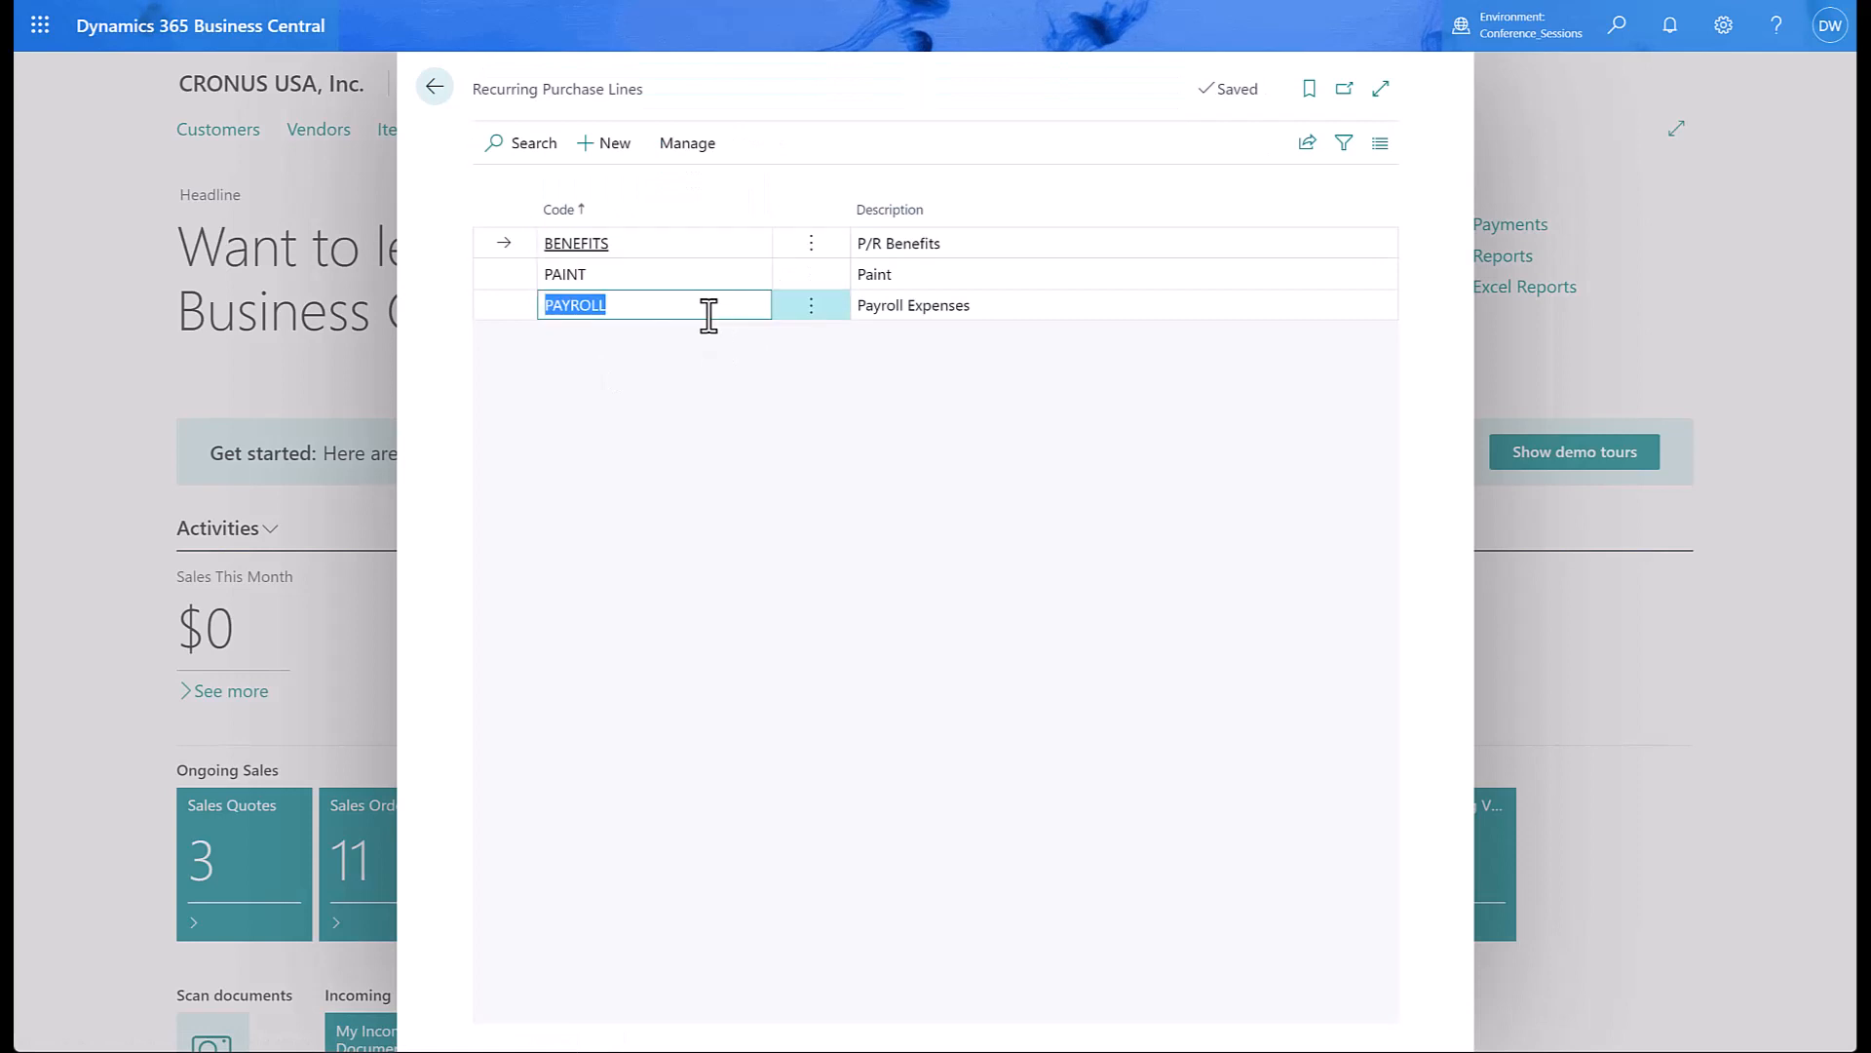
{"action": "left_click", "coordinate": [683, 146]}
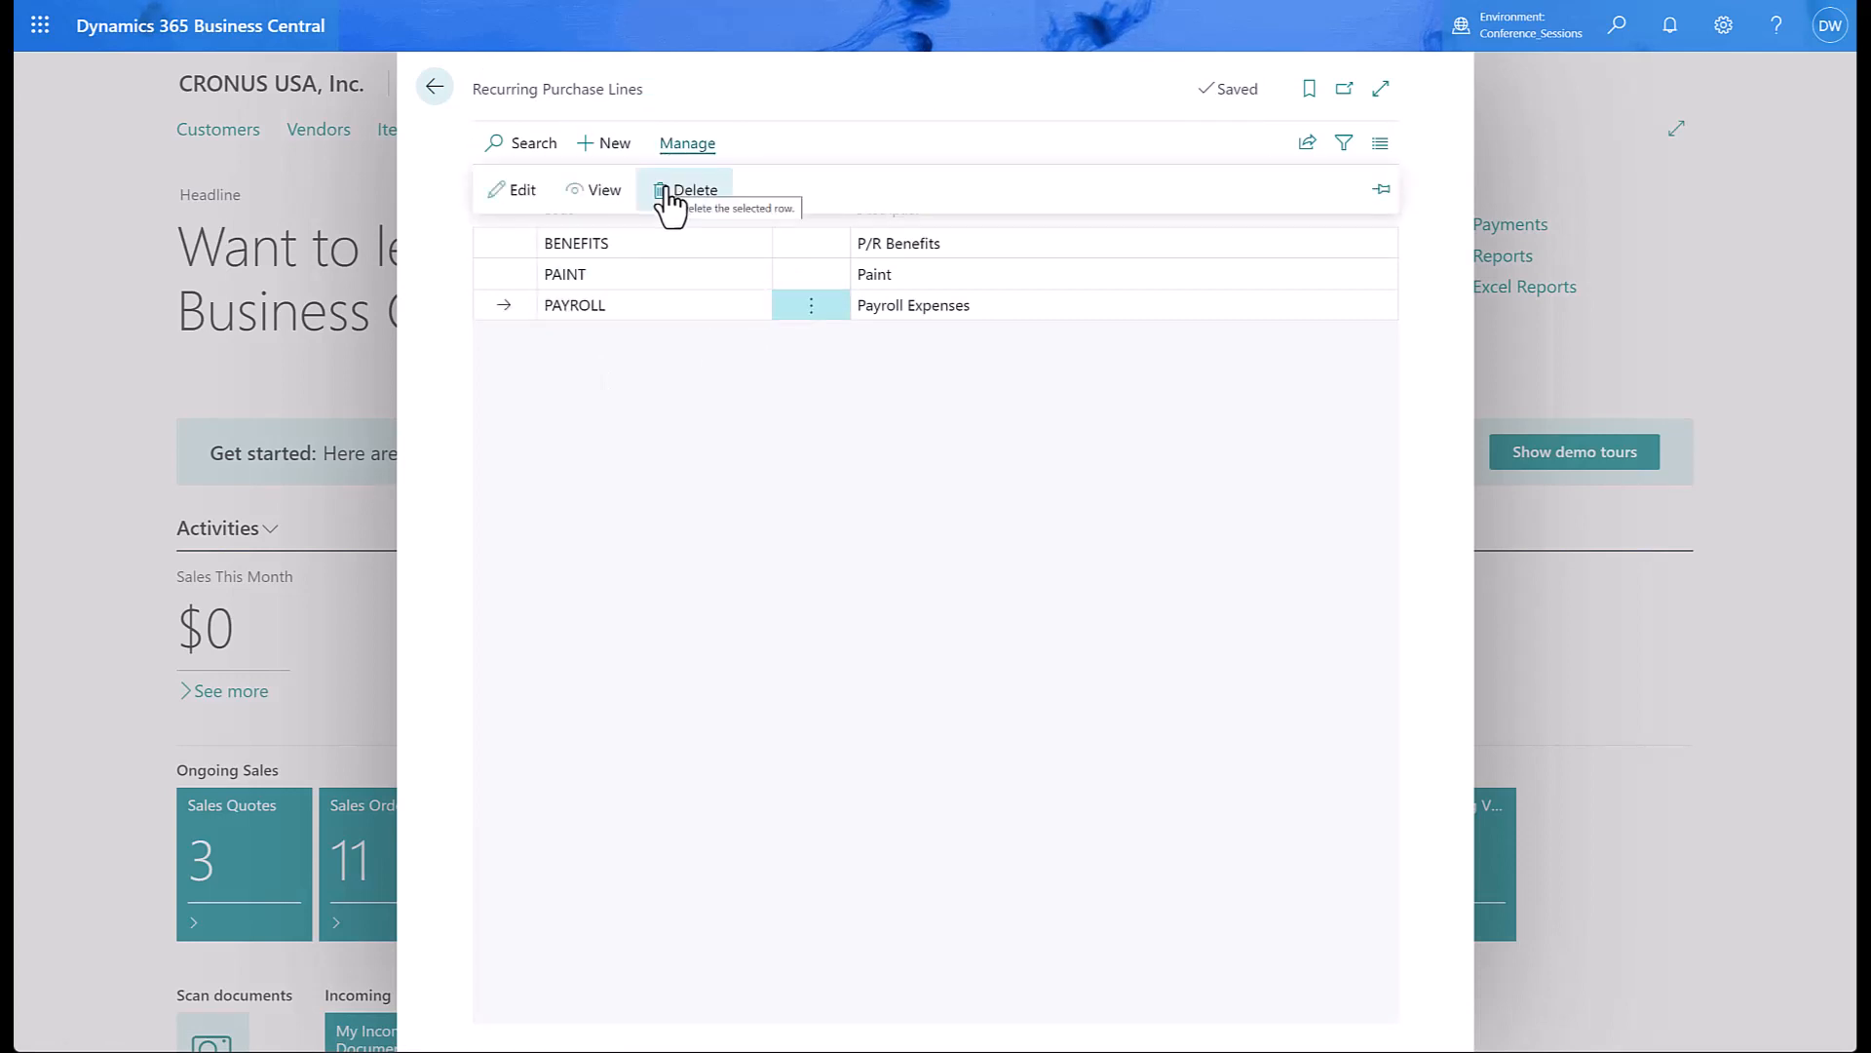
{"action": "left_click", "coordinate": [522, 191]}
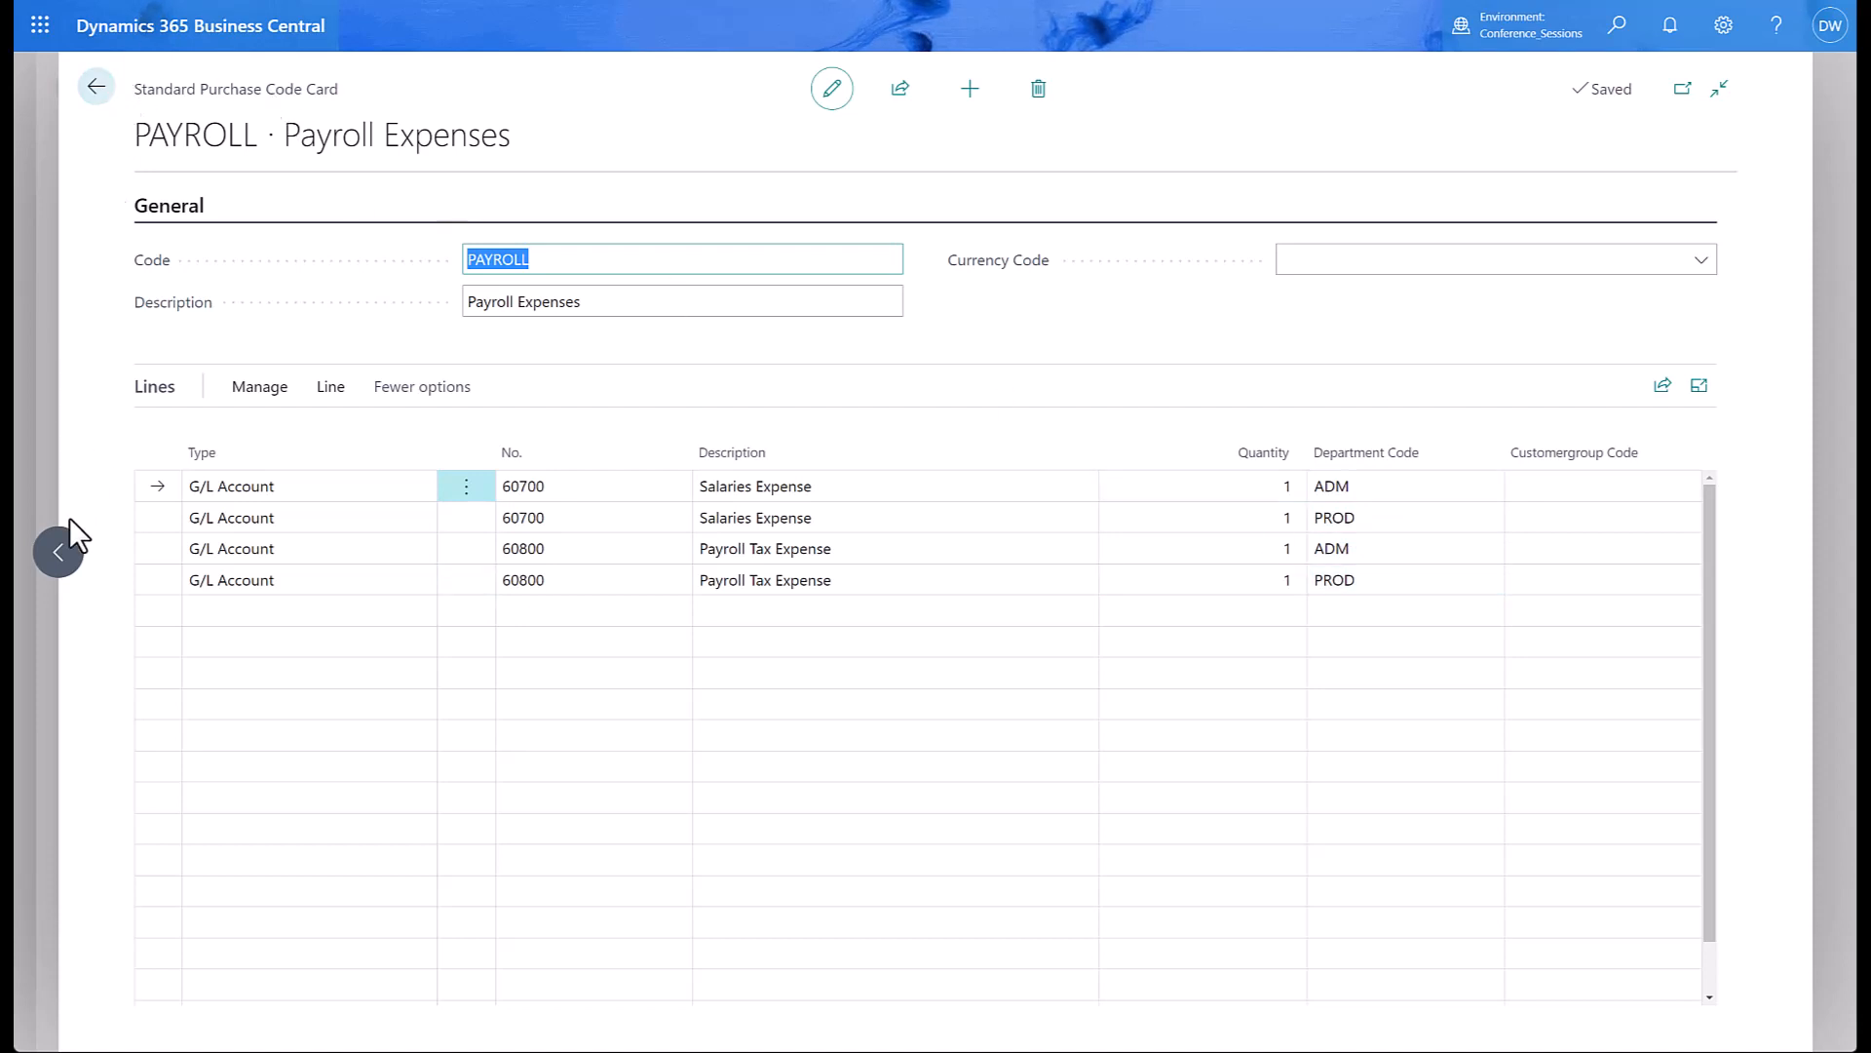
Review the PAINT code's paint item lines, then back out of the code card and list.
{"action": "left_click", "coordinate": [61, 554]}
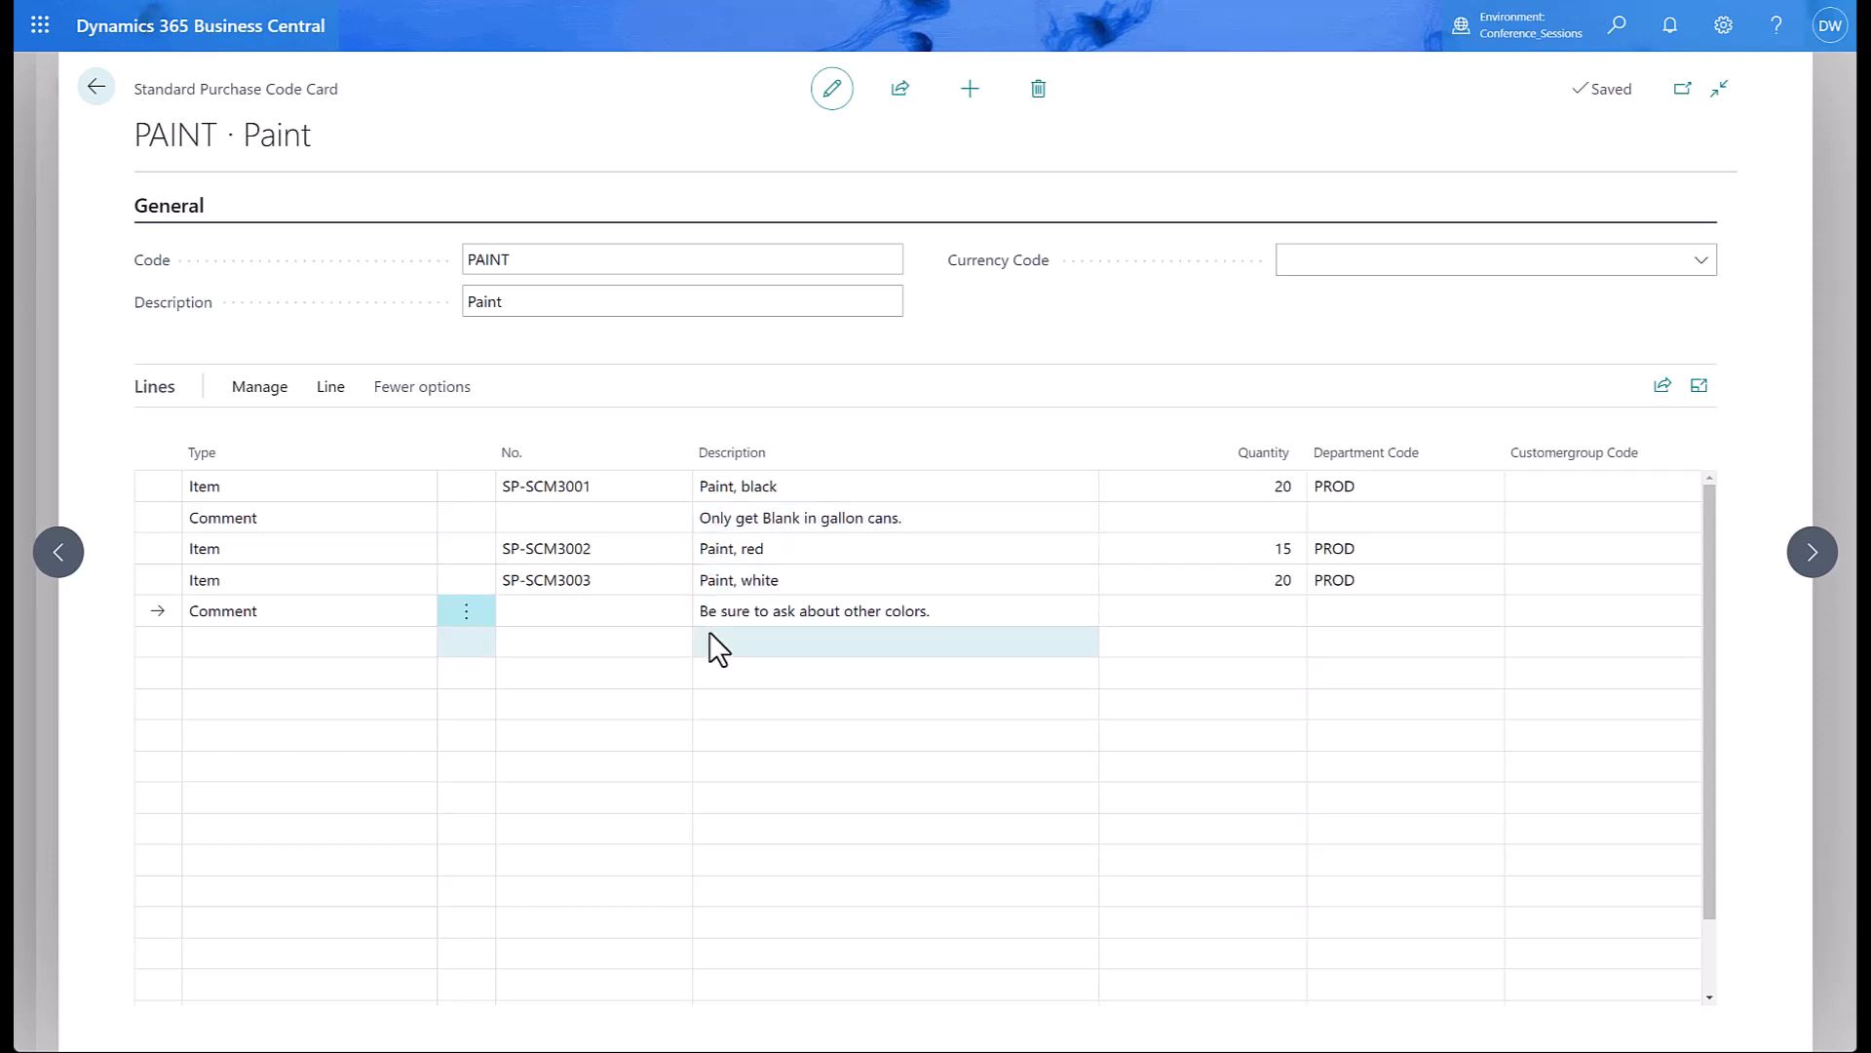
{"action": "left_click", "coordinate": [97, 90]}
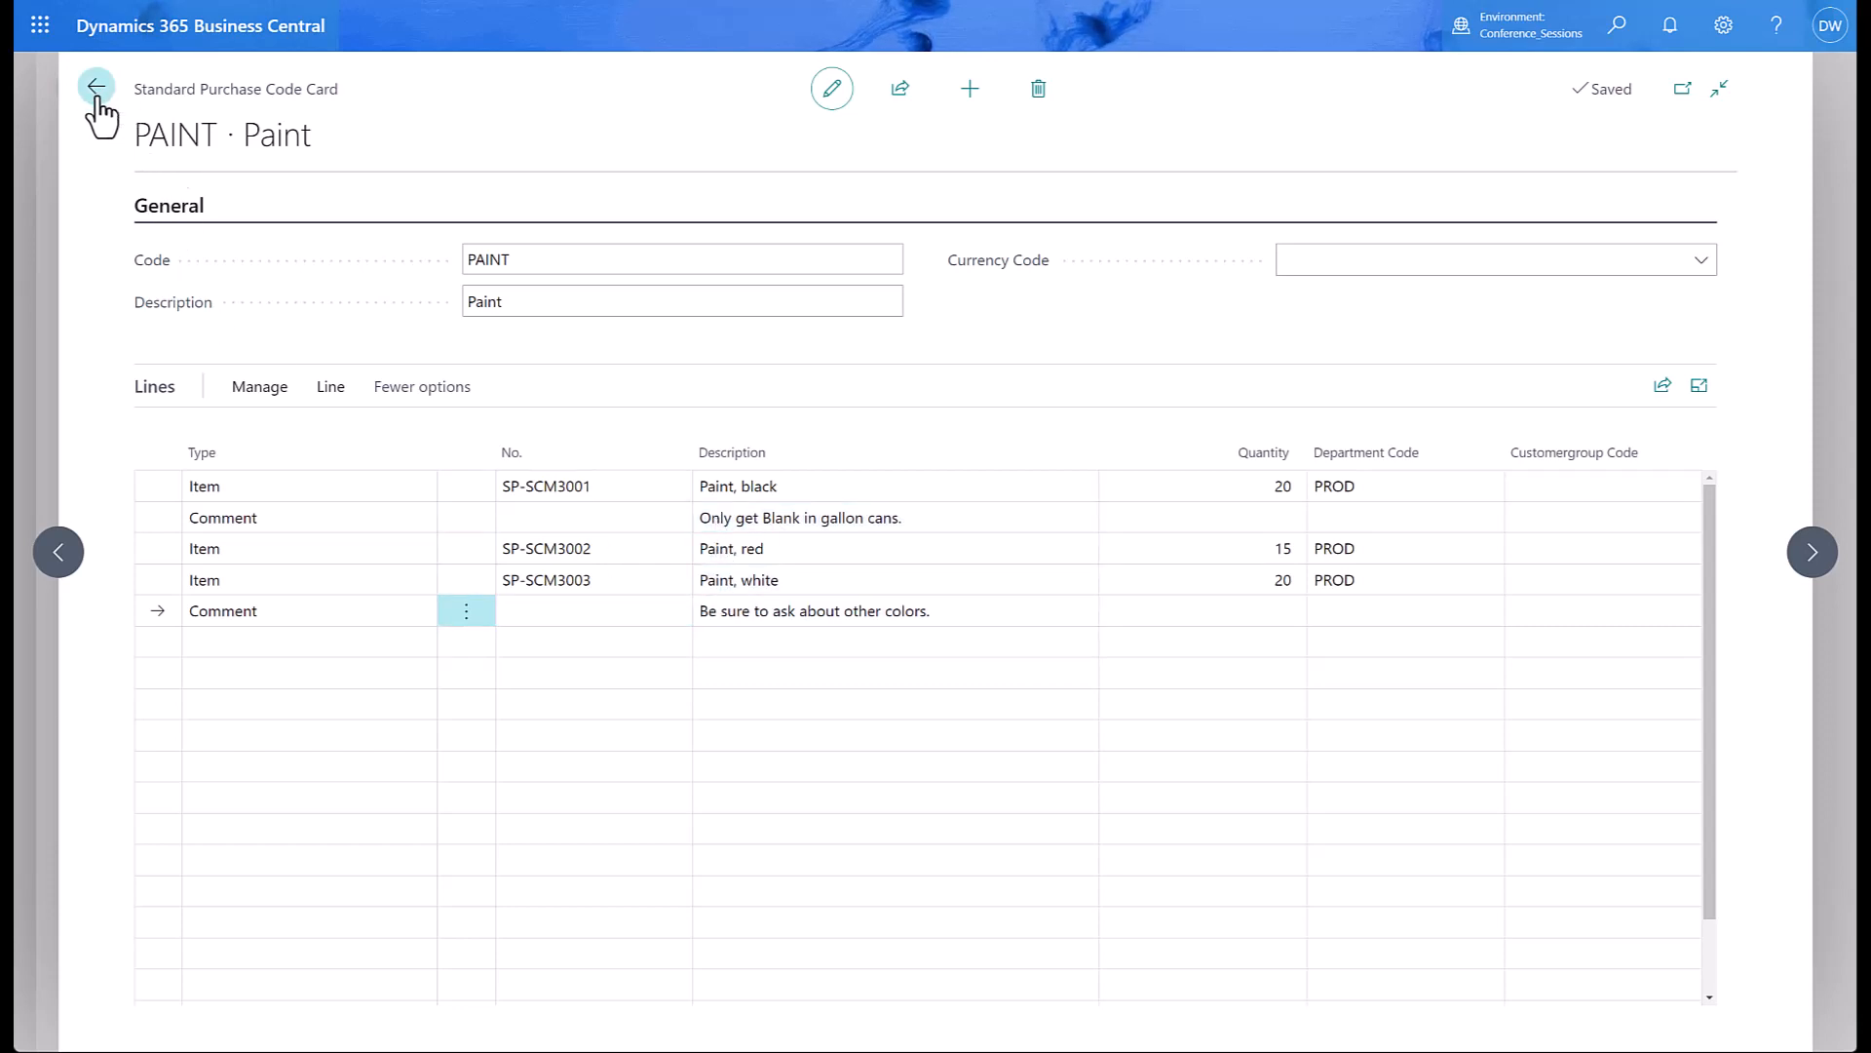
{"action": "left_click", "coordinate": [426, 94]}
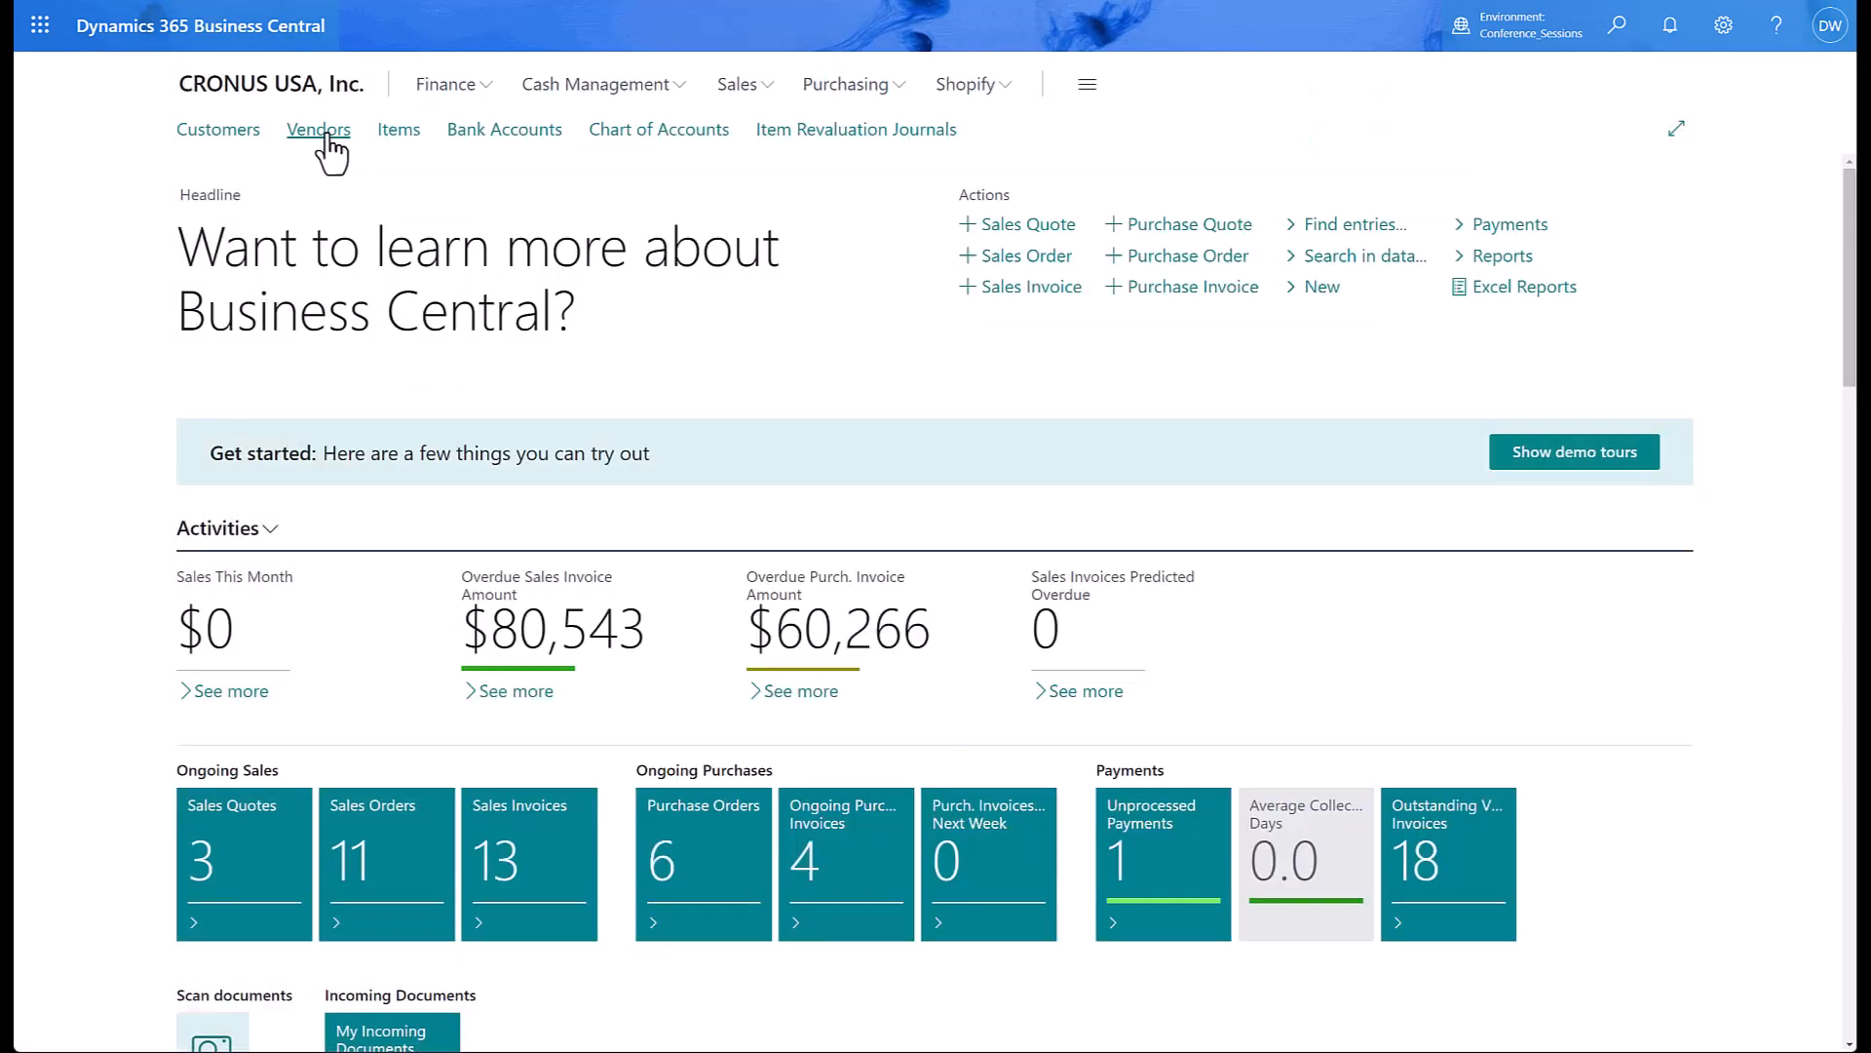
Open the recurring purchase lines for vendor 20000, First Up Consultants.
{"action": "left_click", "coordinate": [319, 129]}
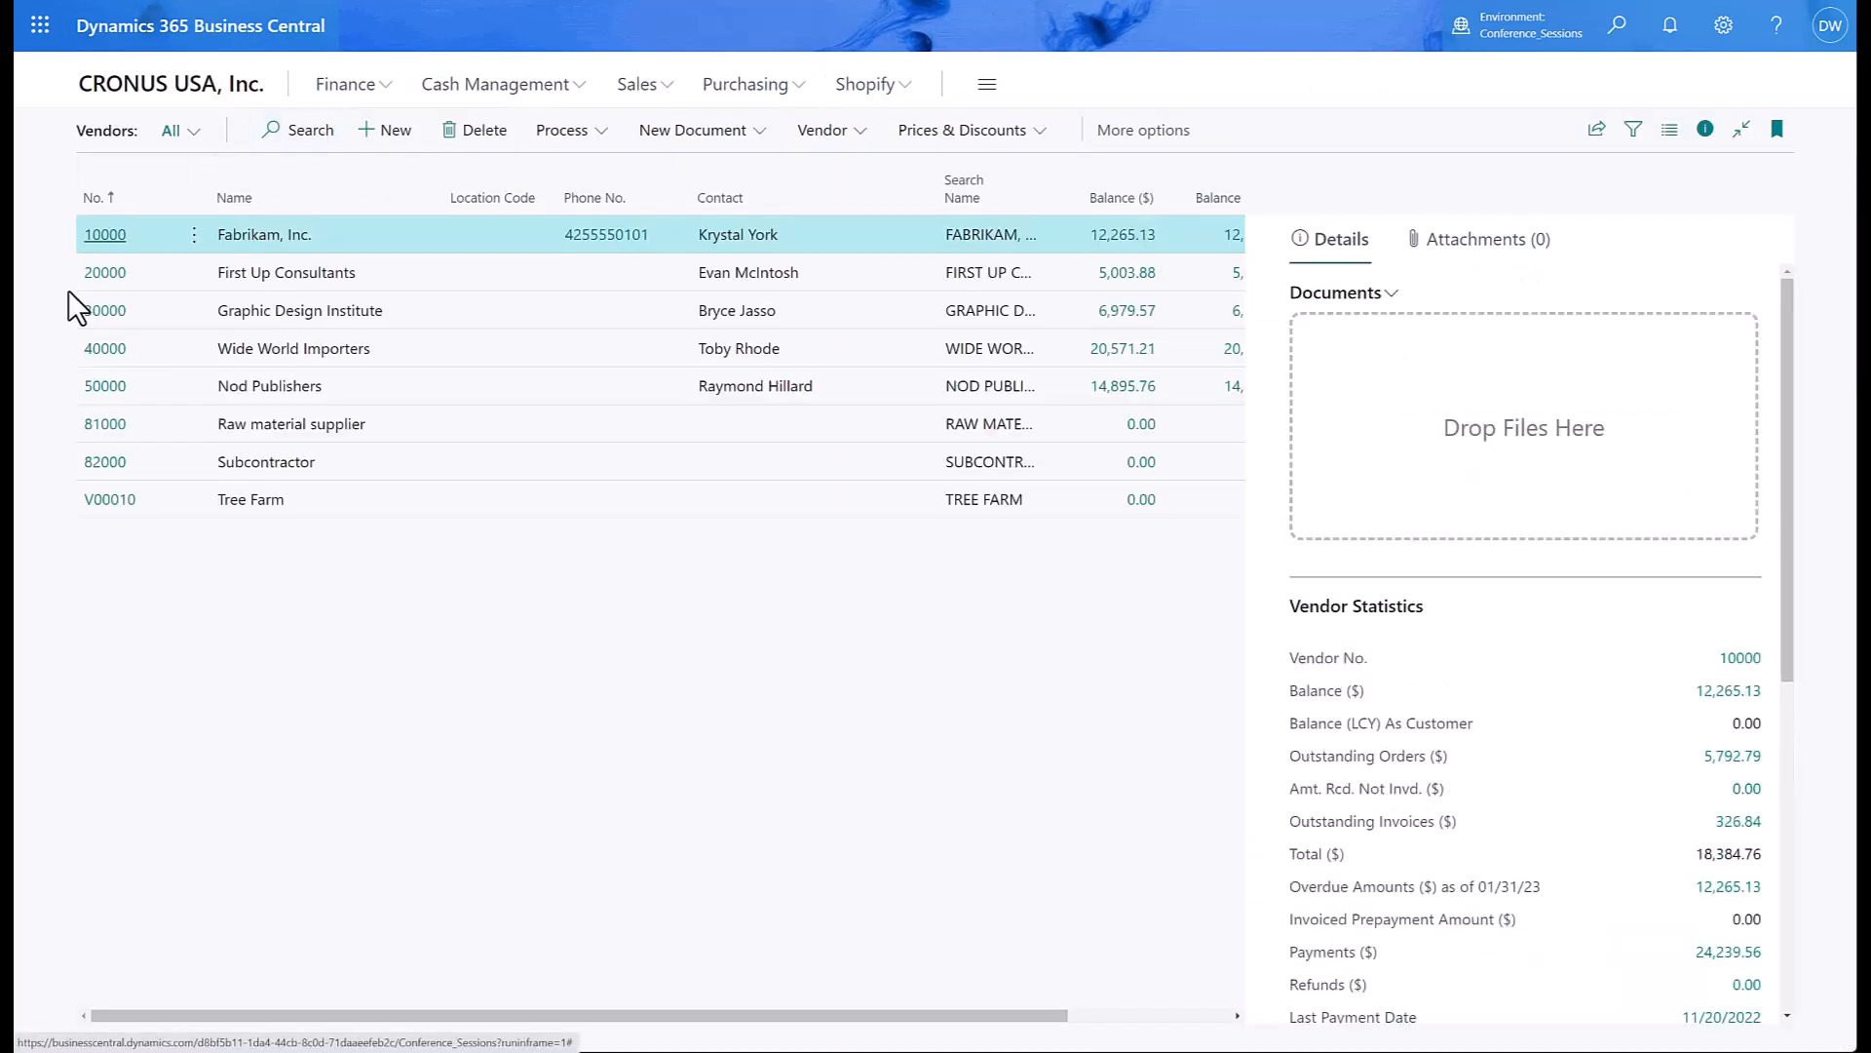
{"action": "left_click", "coordinate": [112, 282]}
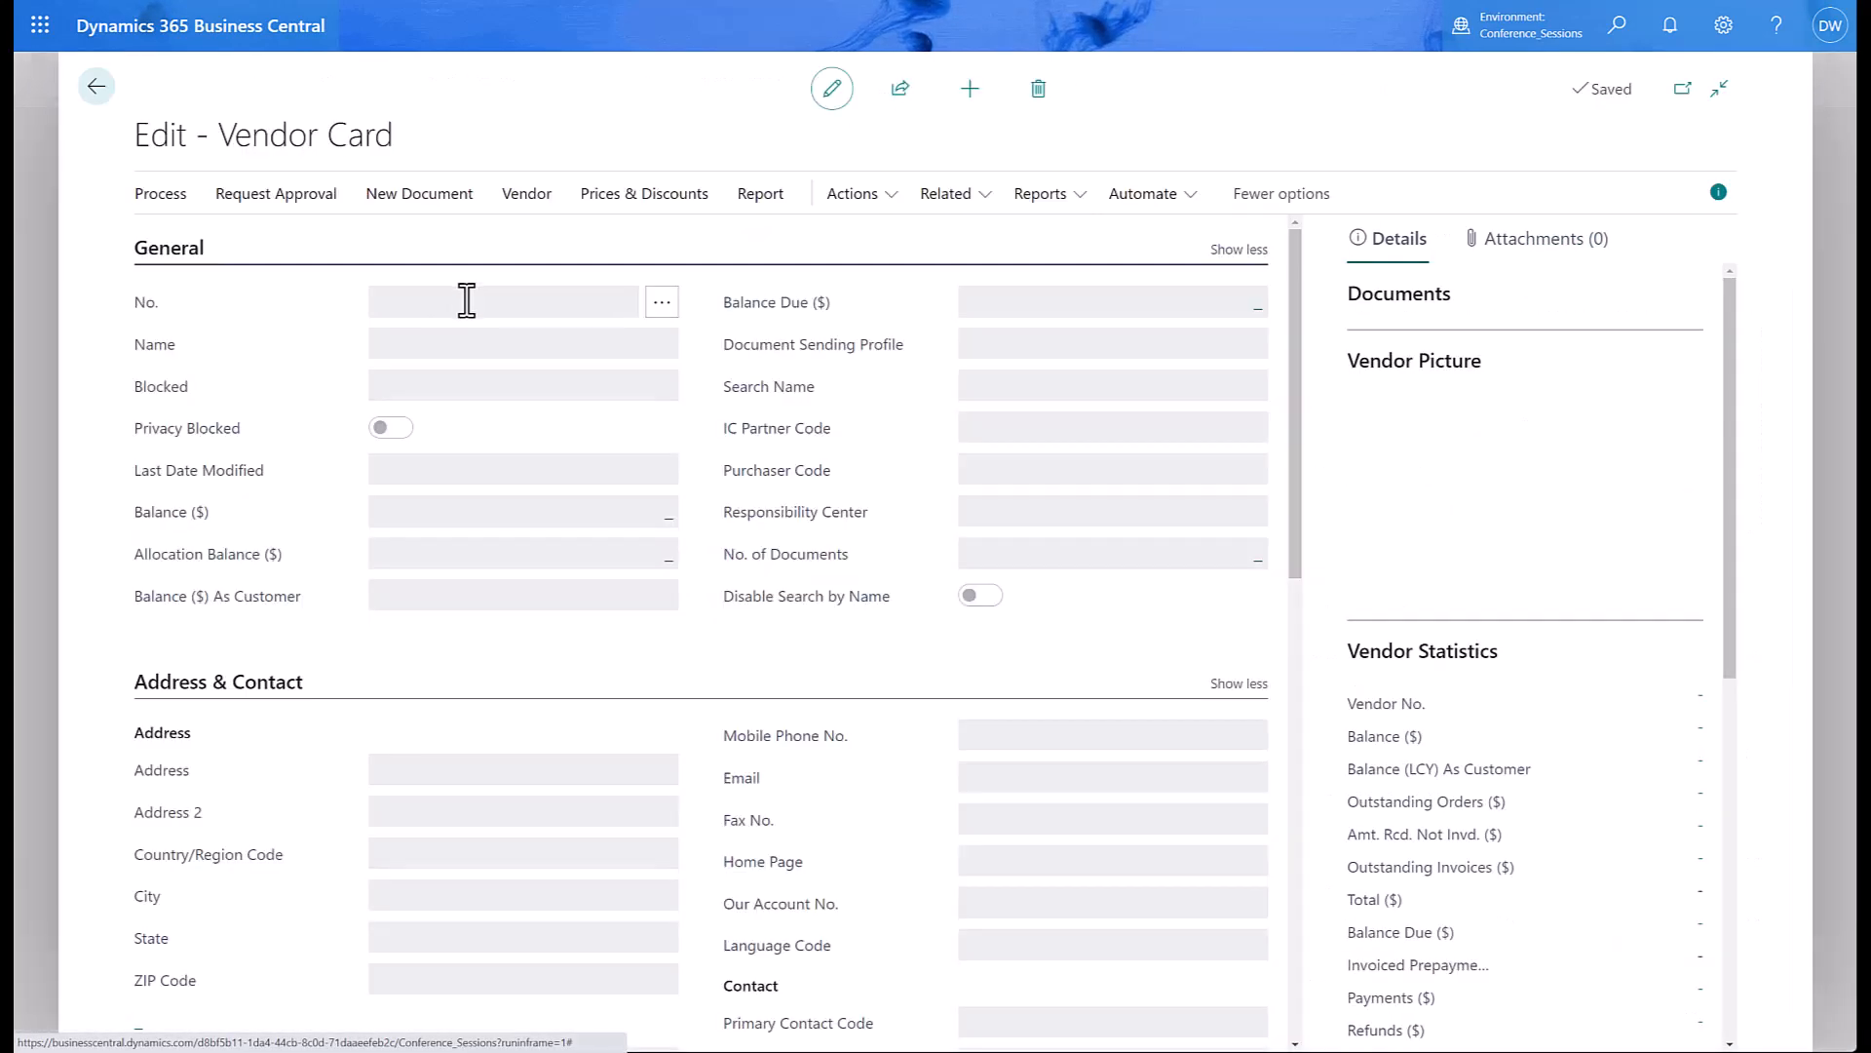
{"action": "left_click", "coordinate": [943, 200]}
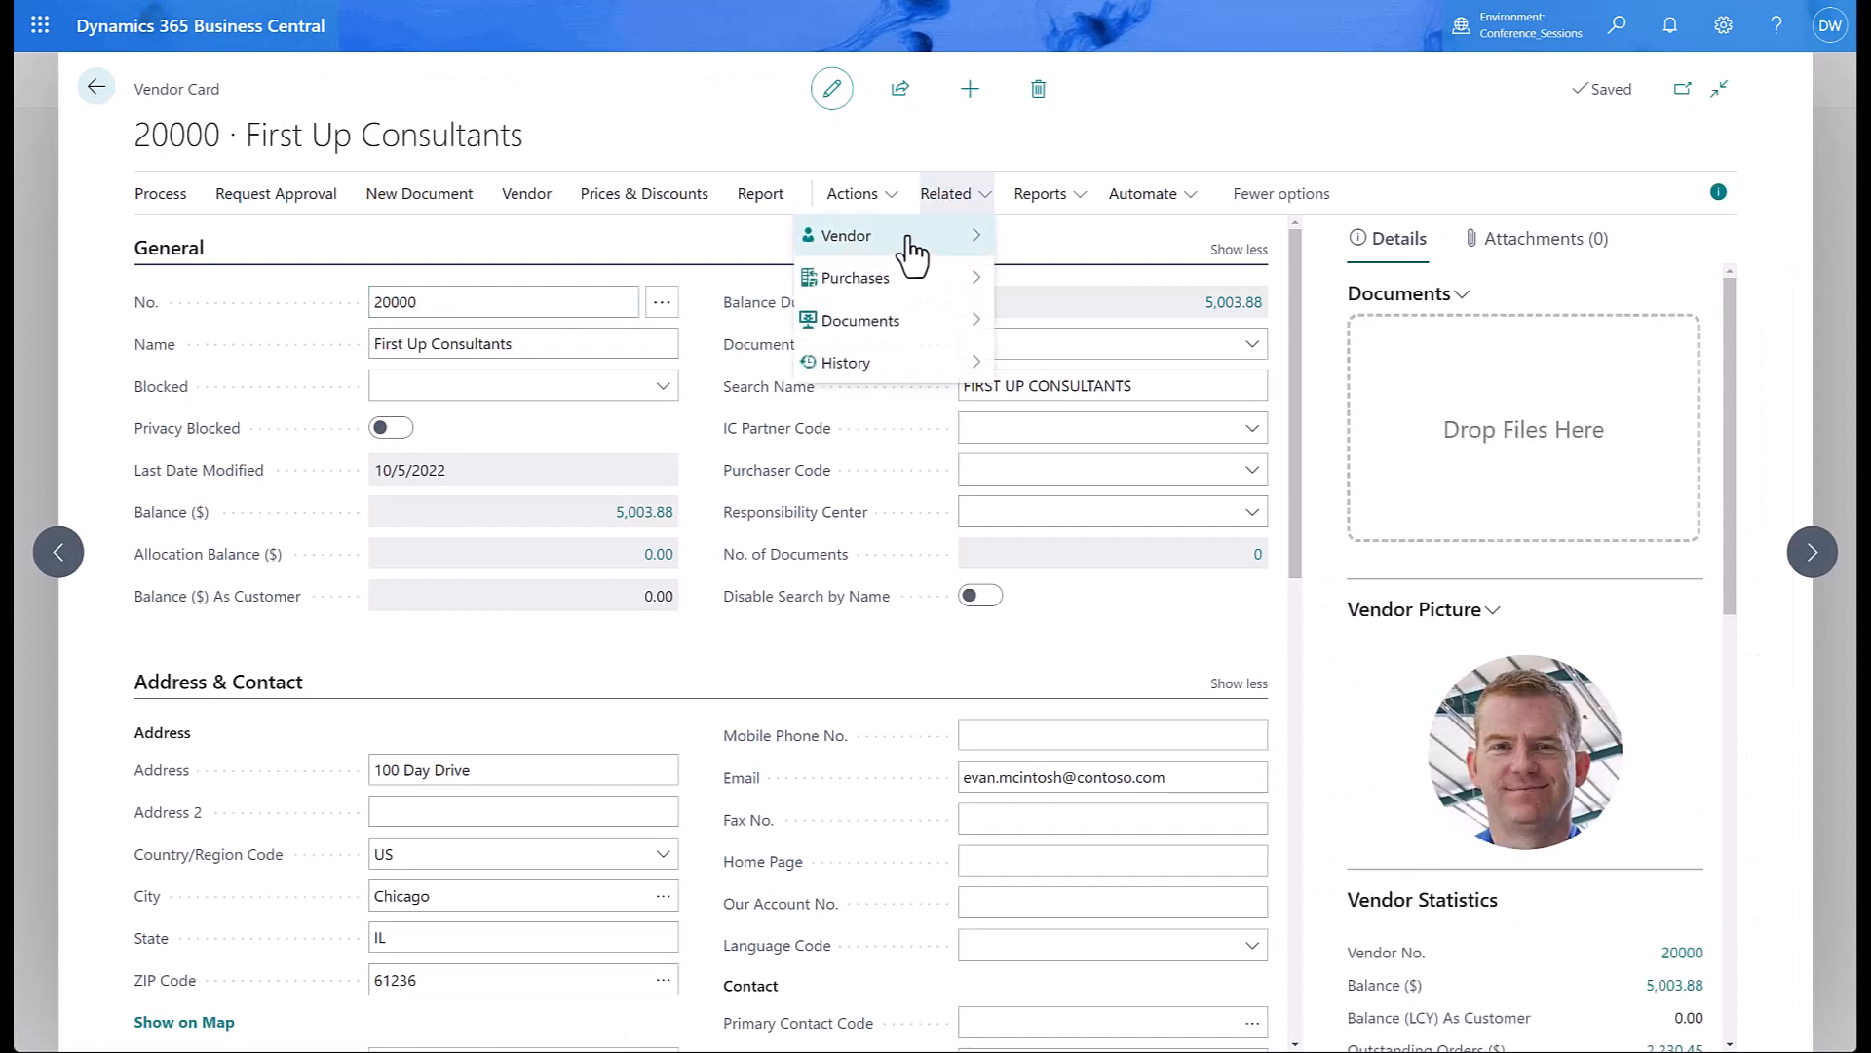
{"action": "mouse_move", "coordinate": [886, 283]}
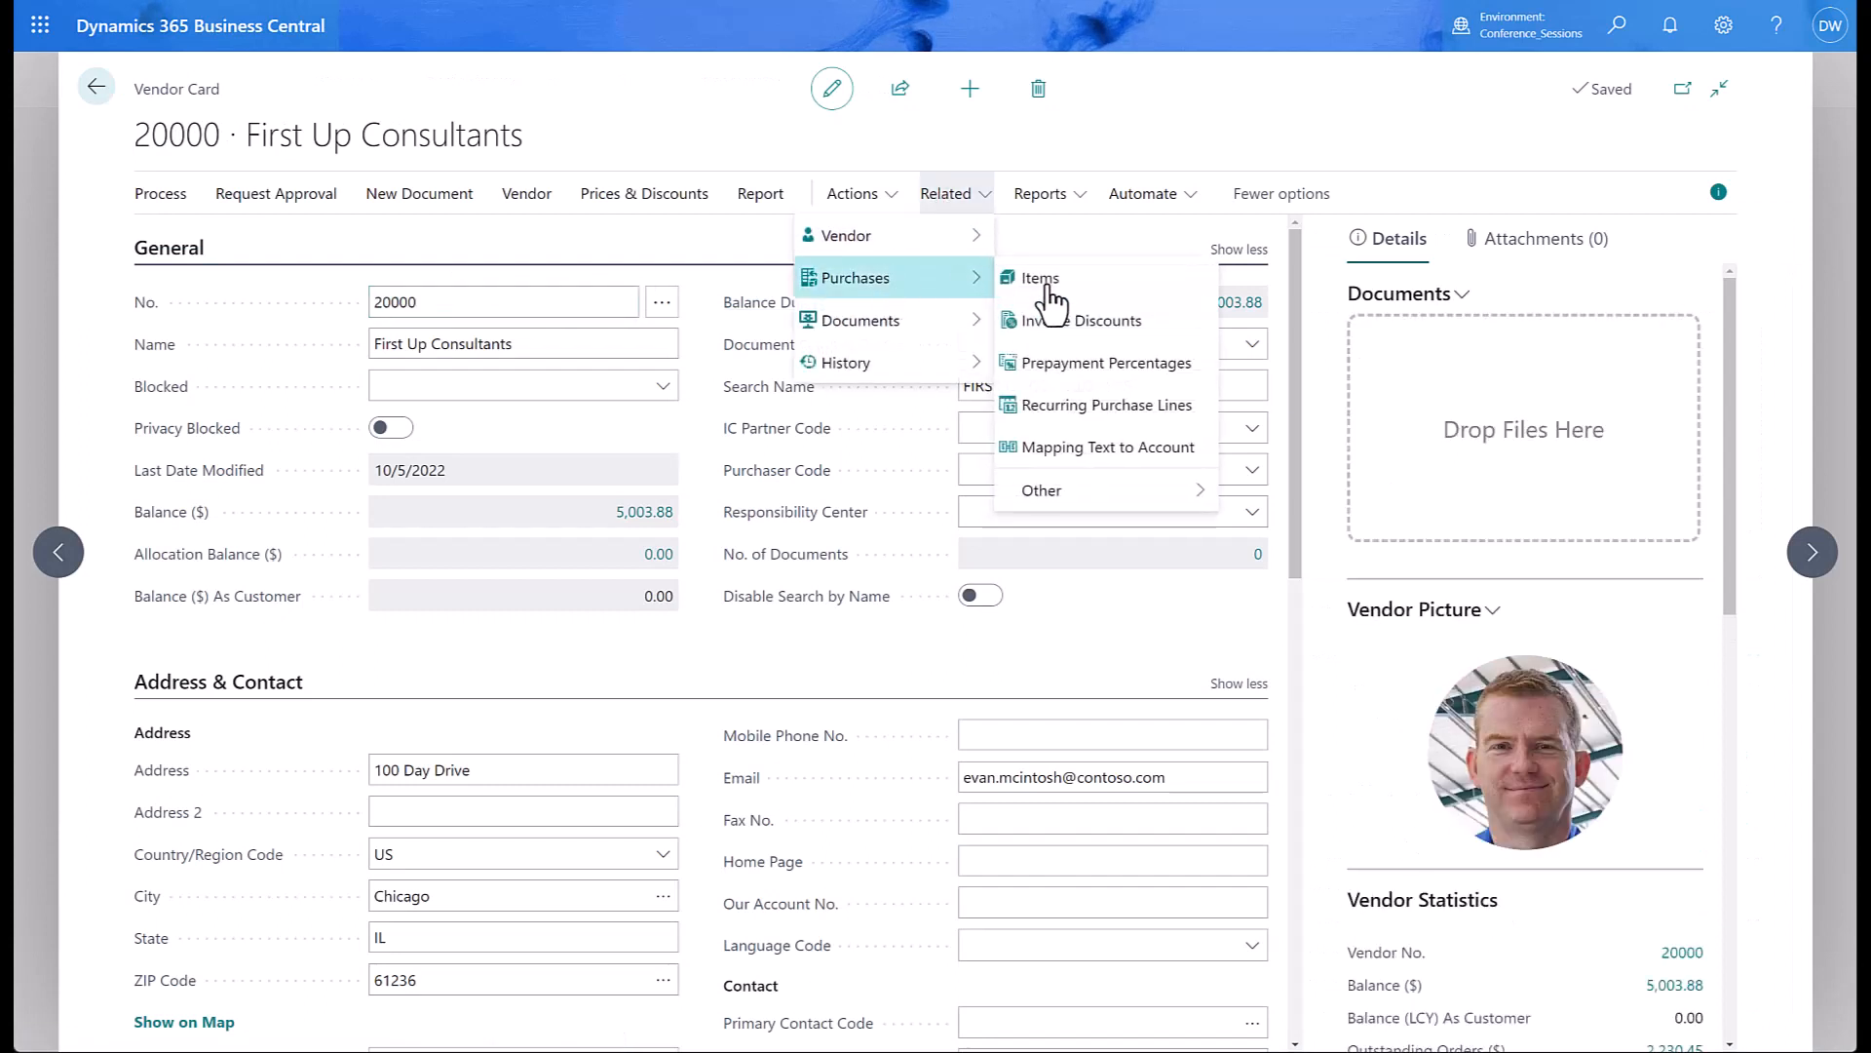
{"action": "left_click", "coordinate": [1082, 414]}
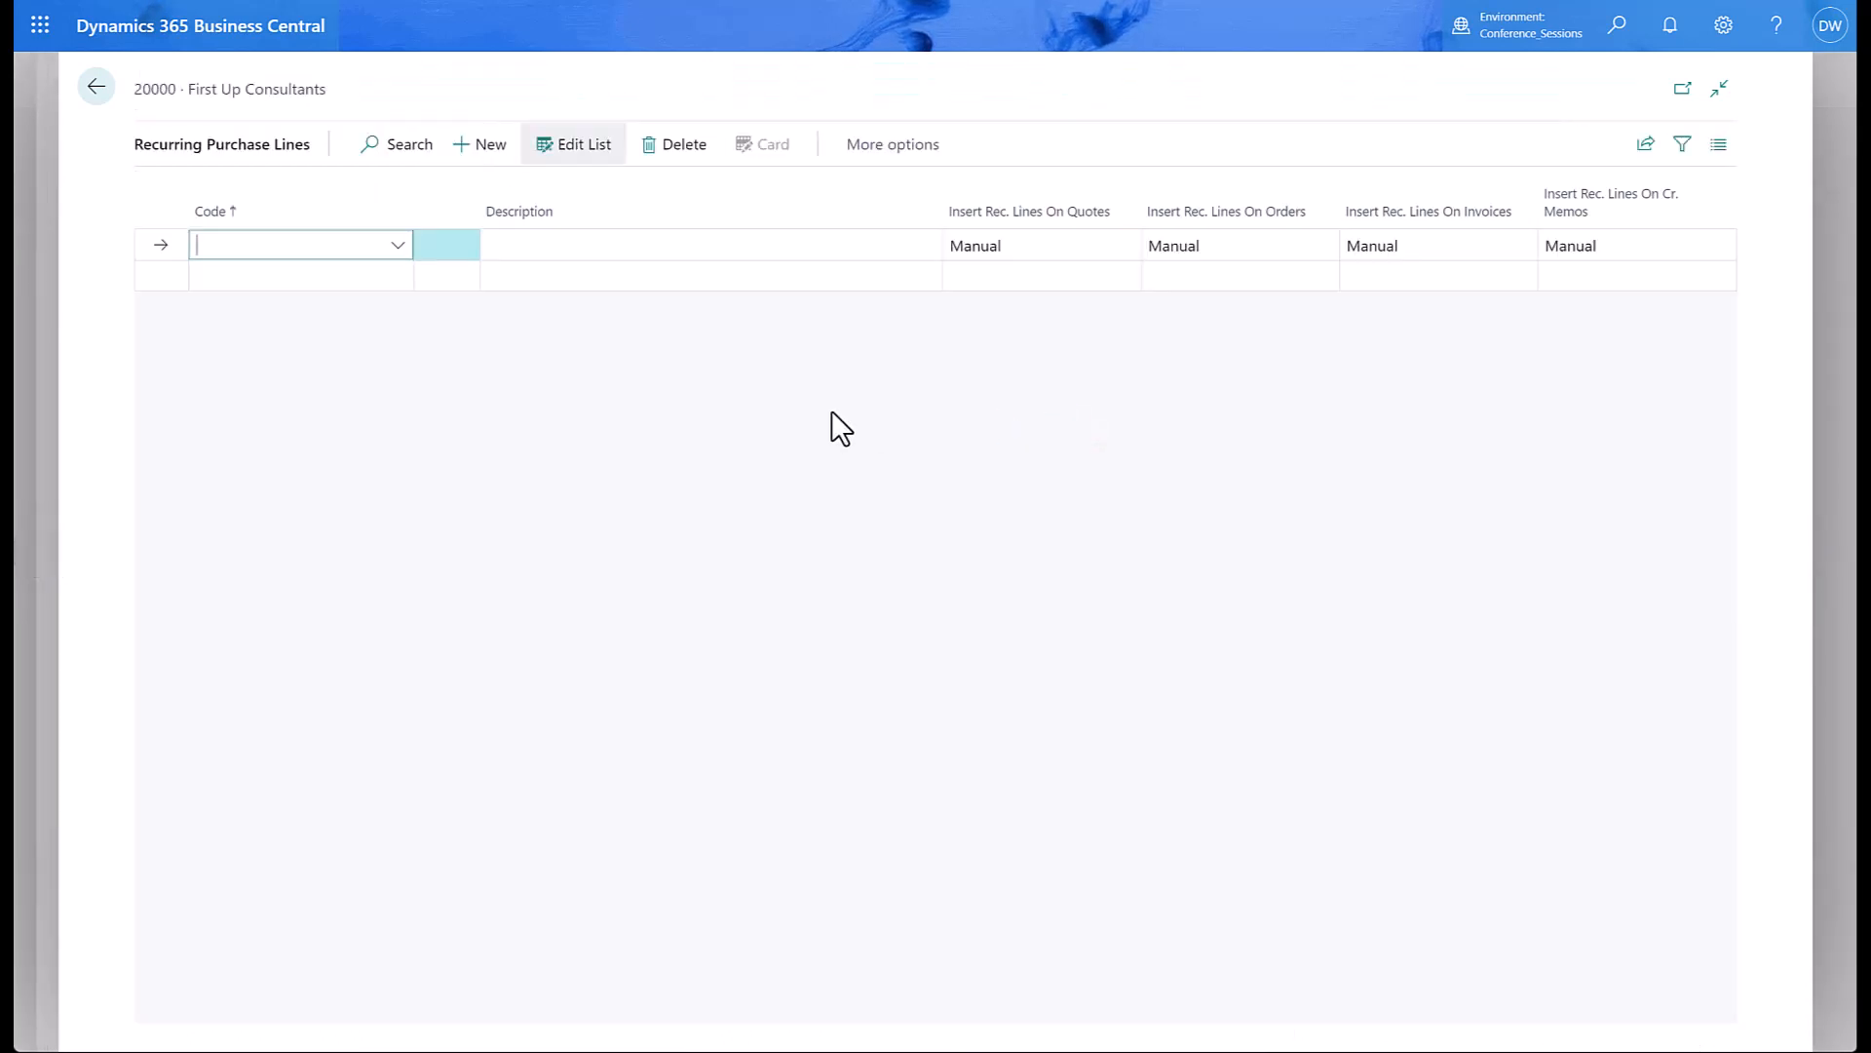
Assign the PAYROLL and BENEFITS recurring codes to the vendor.
{"action": "left_click", "coordinate": [398, 247]}
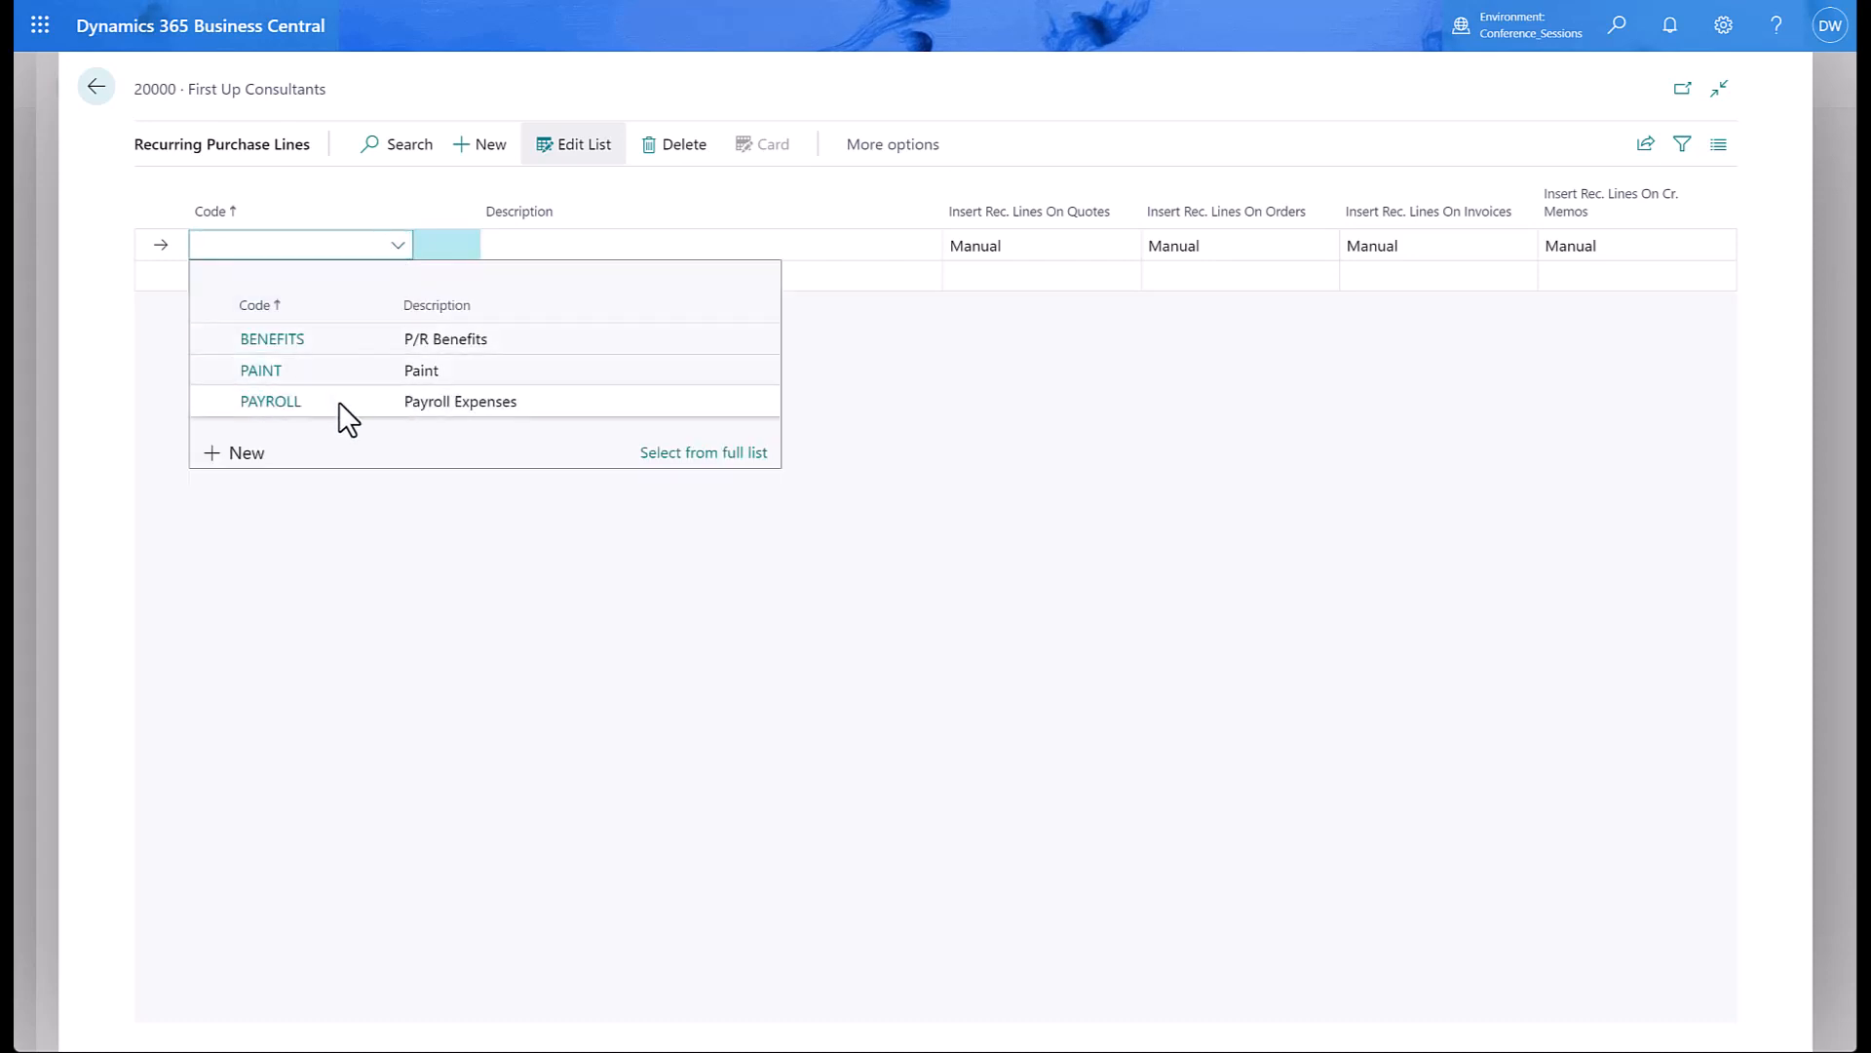
{"action": "left_click", "coordinate": [339, 401]}
{"action": "left_click", "coordinate": [384, 284]}
{"action": "left_click", "coordinate": [396, 276]}
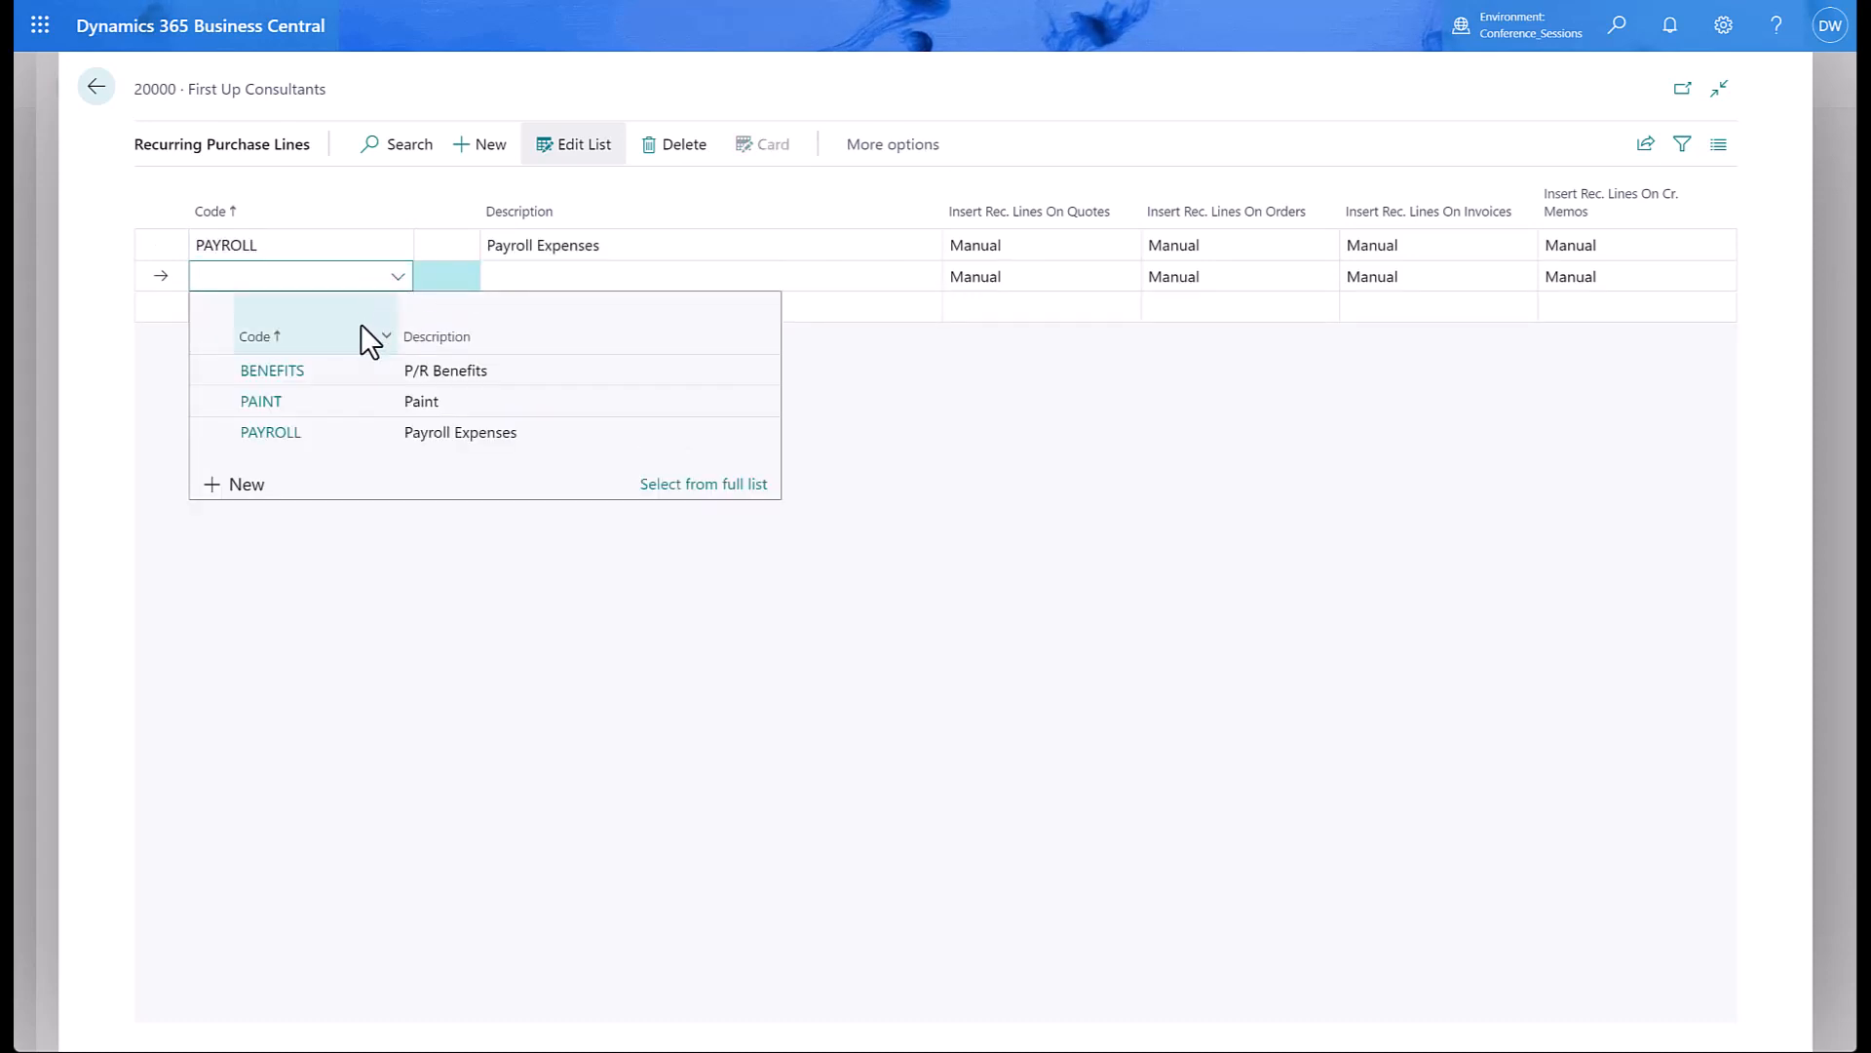
{"action": "left_click", "coordinate": [348, 372]}
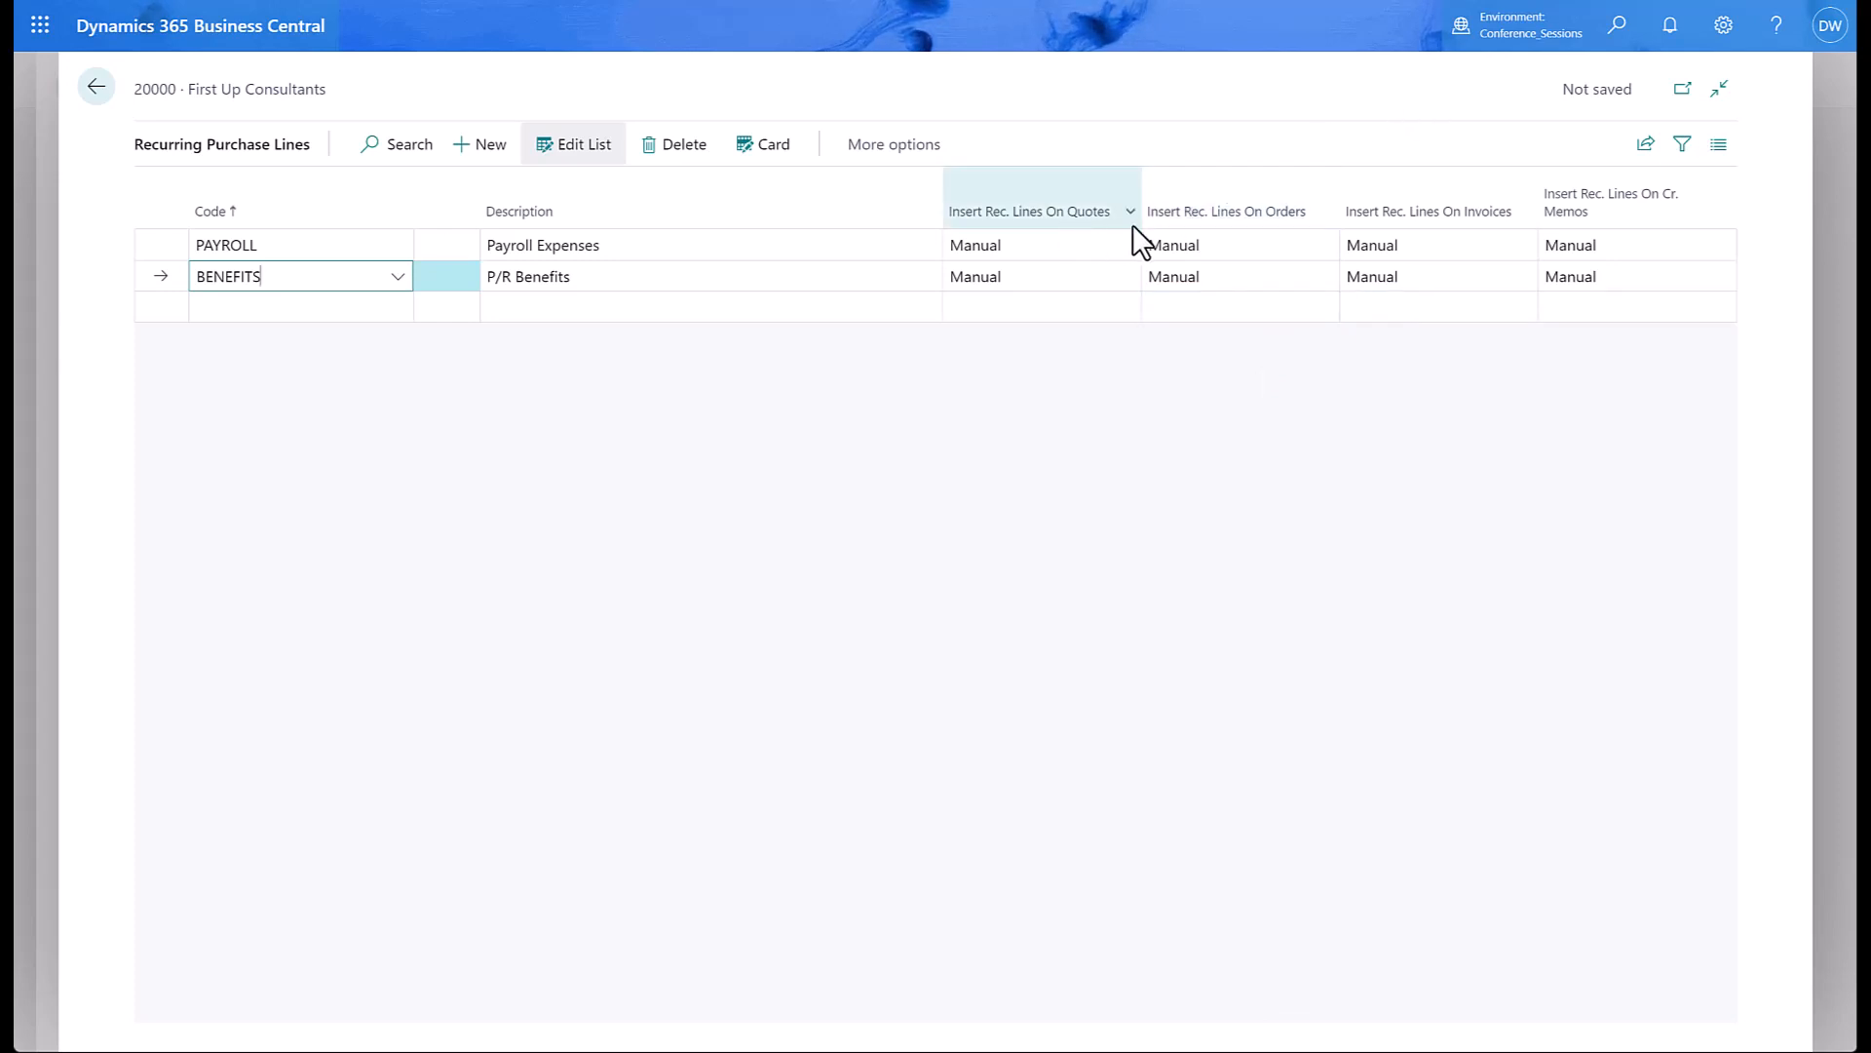
Set PAYROLL's Insert Rec. Lines On Invoices to Automatic and return to the vendor card.
{"action": "left_click", "coordinate": [1460, 247]}
{"action": "left_click", "coordinate": [1525, 244]}
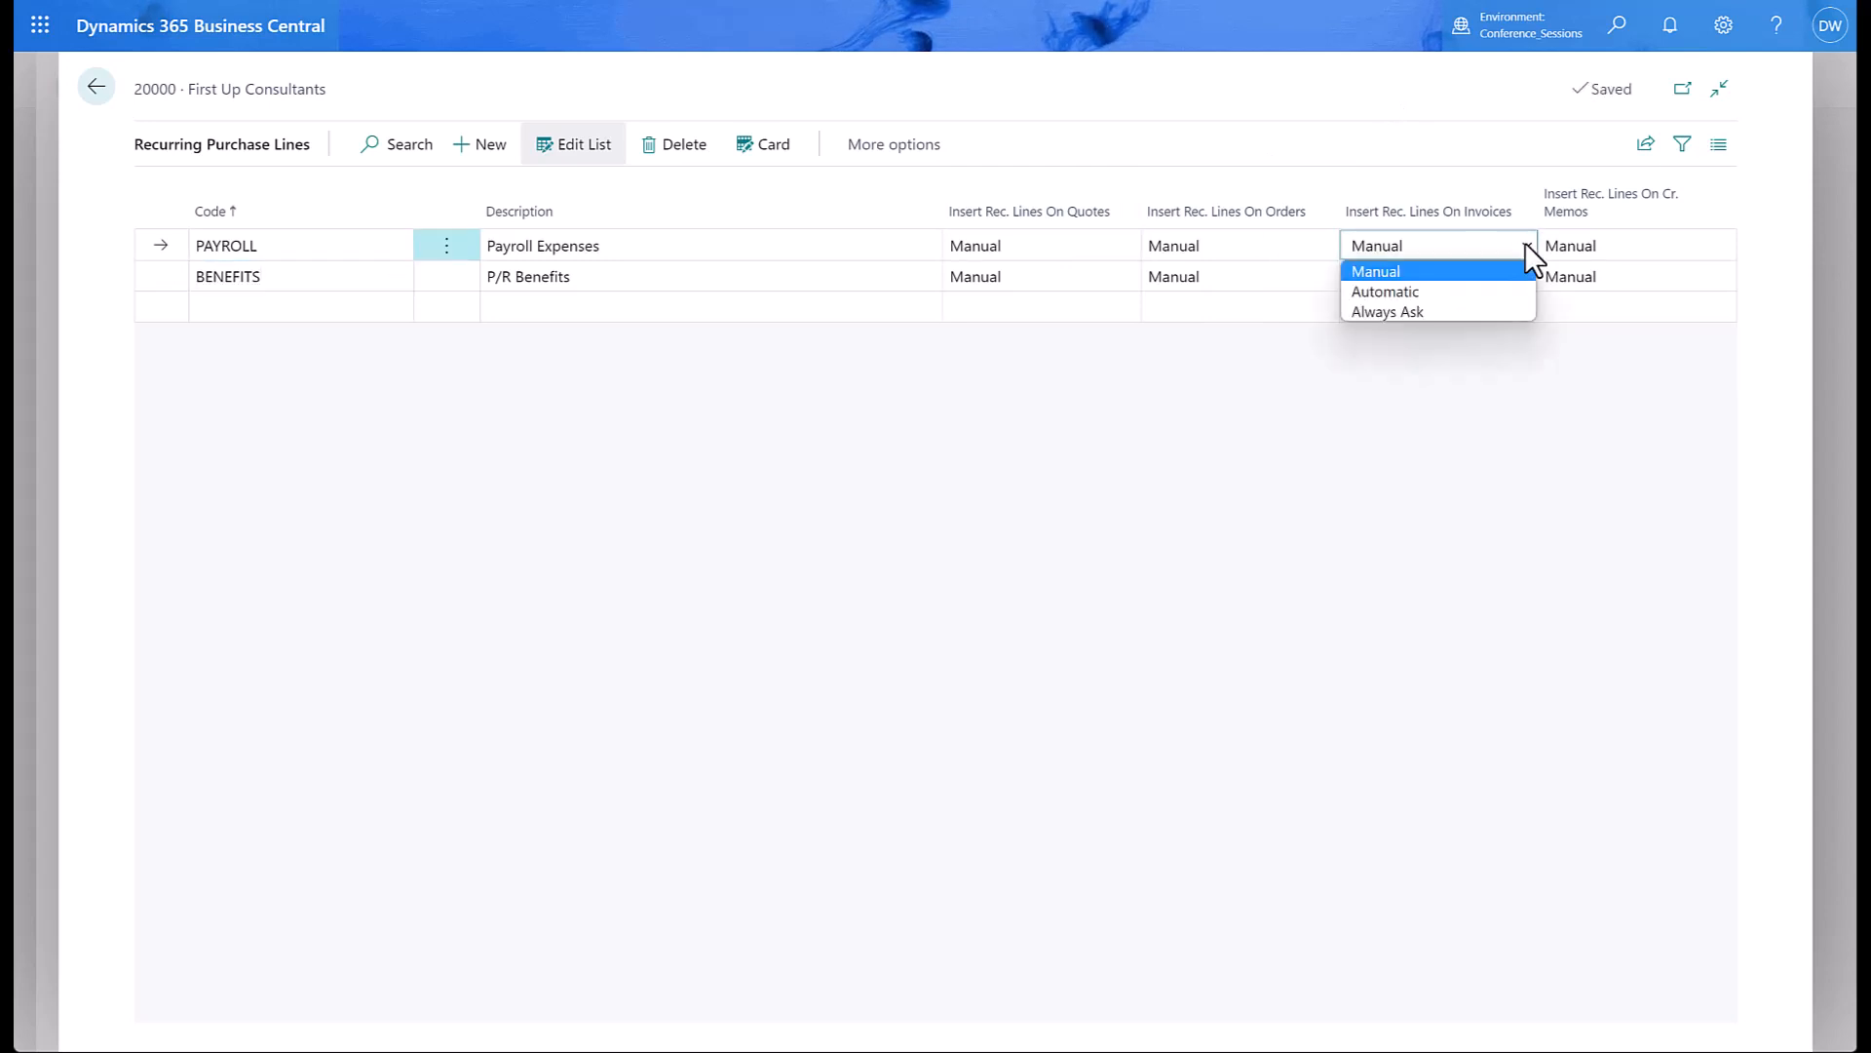
{"action": "left_click", "coordinate": [1436, 292]}
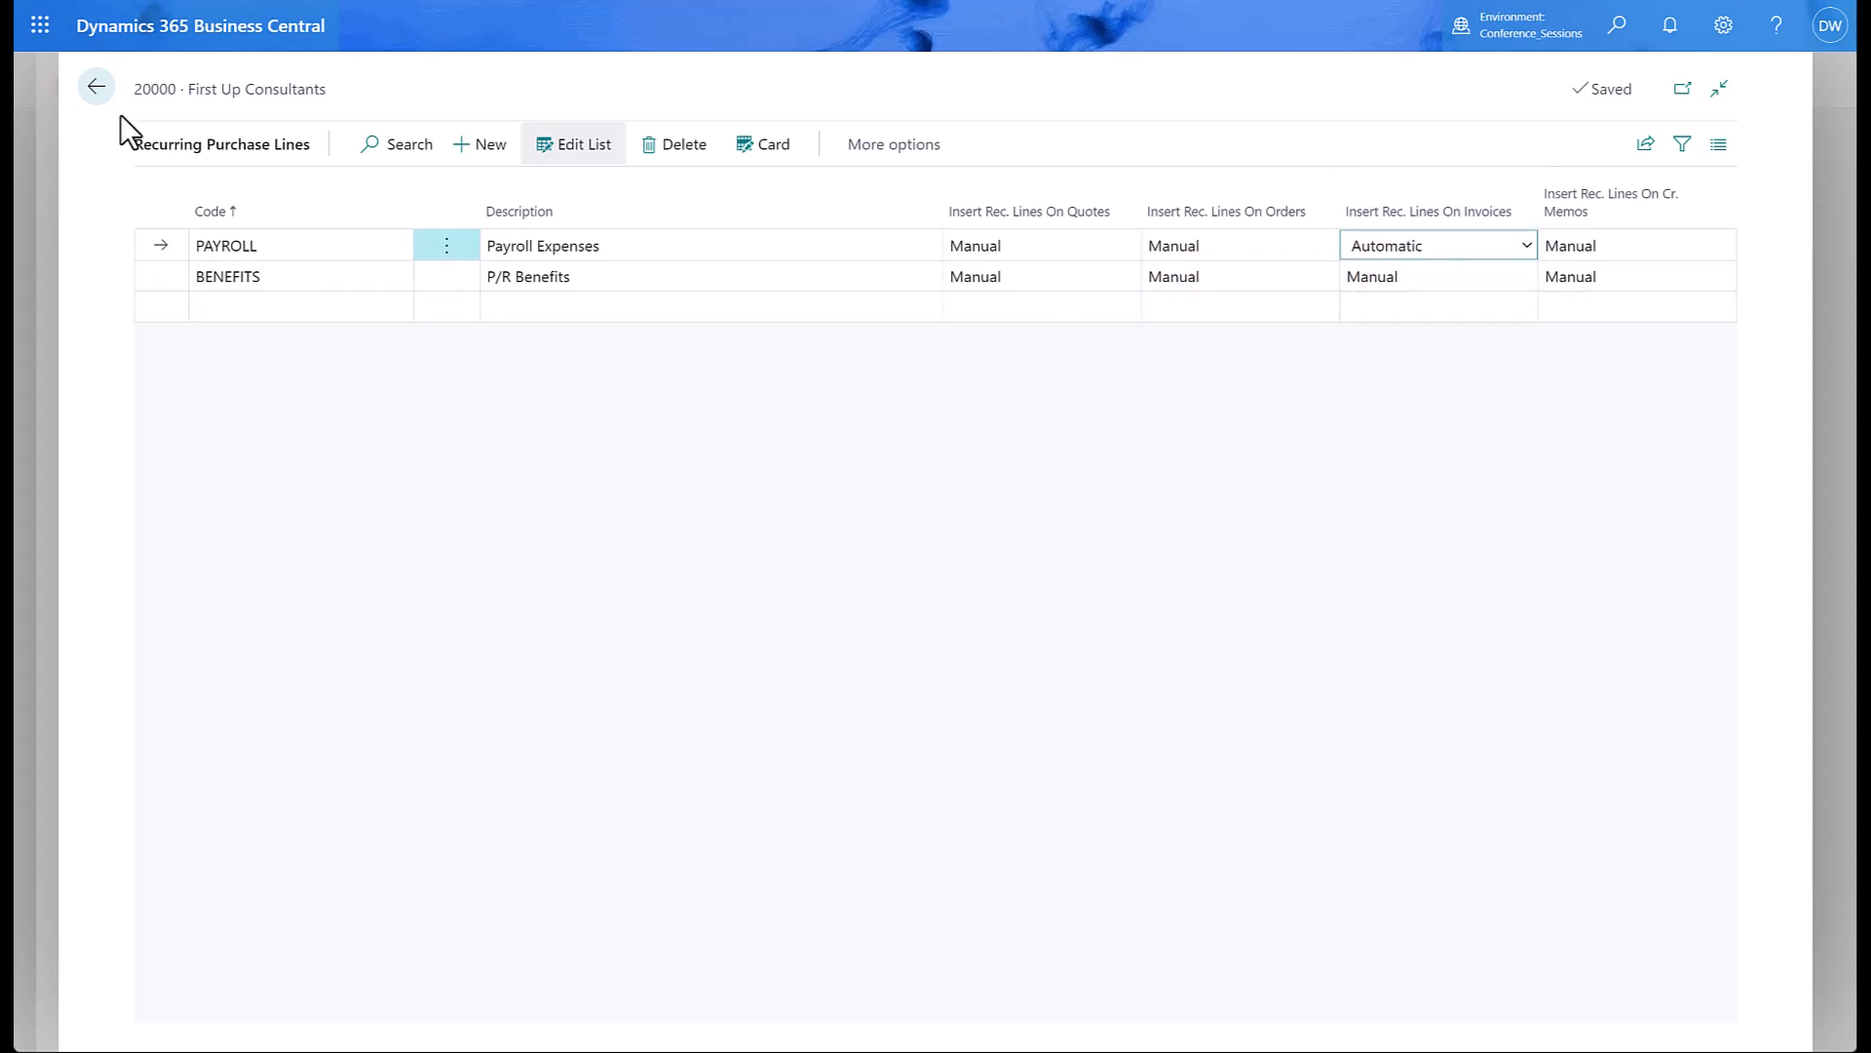
{"action": "left_click", "coordinate": [97, 88]}
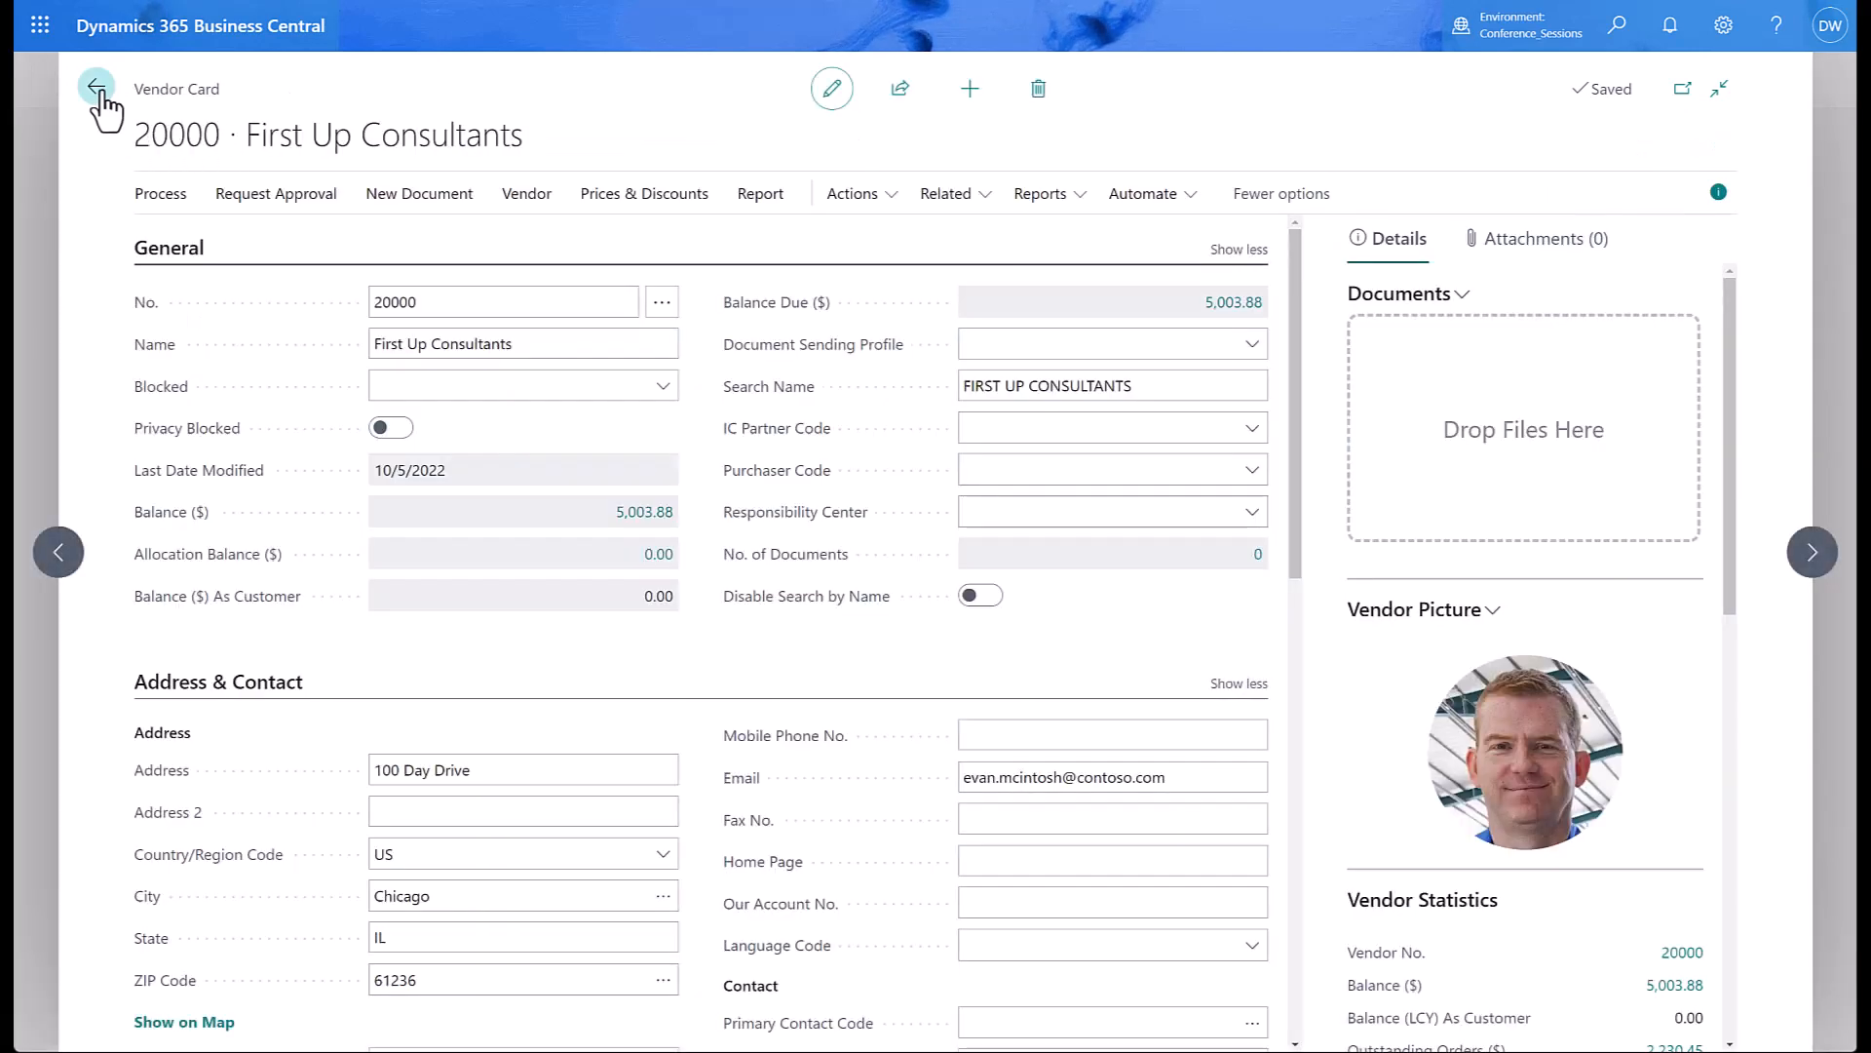
Open the recurring purchase lines for vendor 81000, Raw material supplier.
{"action": "left_click", "coordinate": [96, 88]}
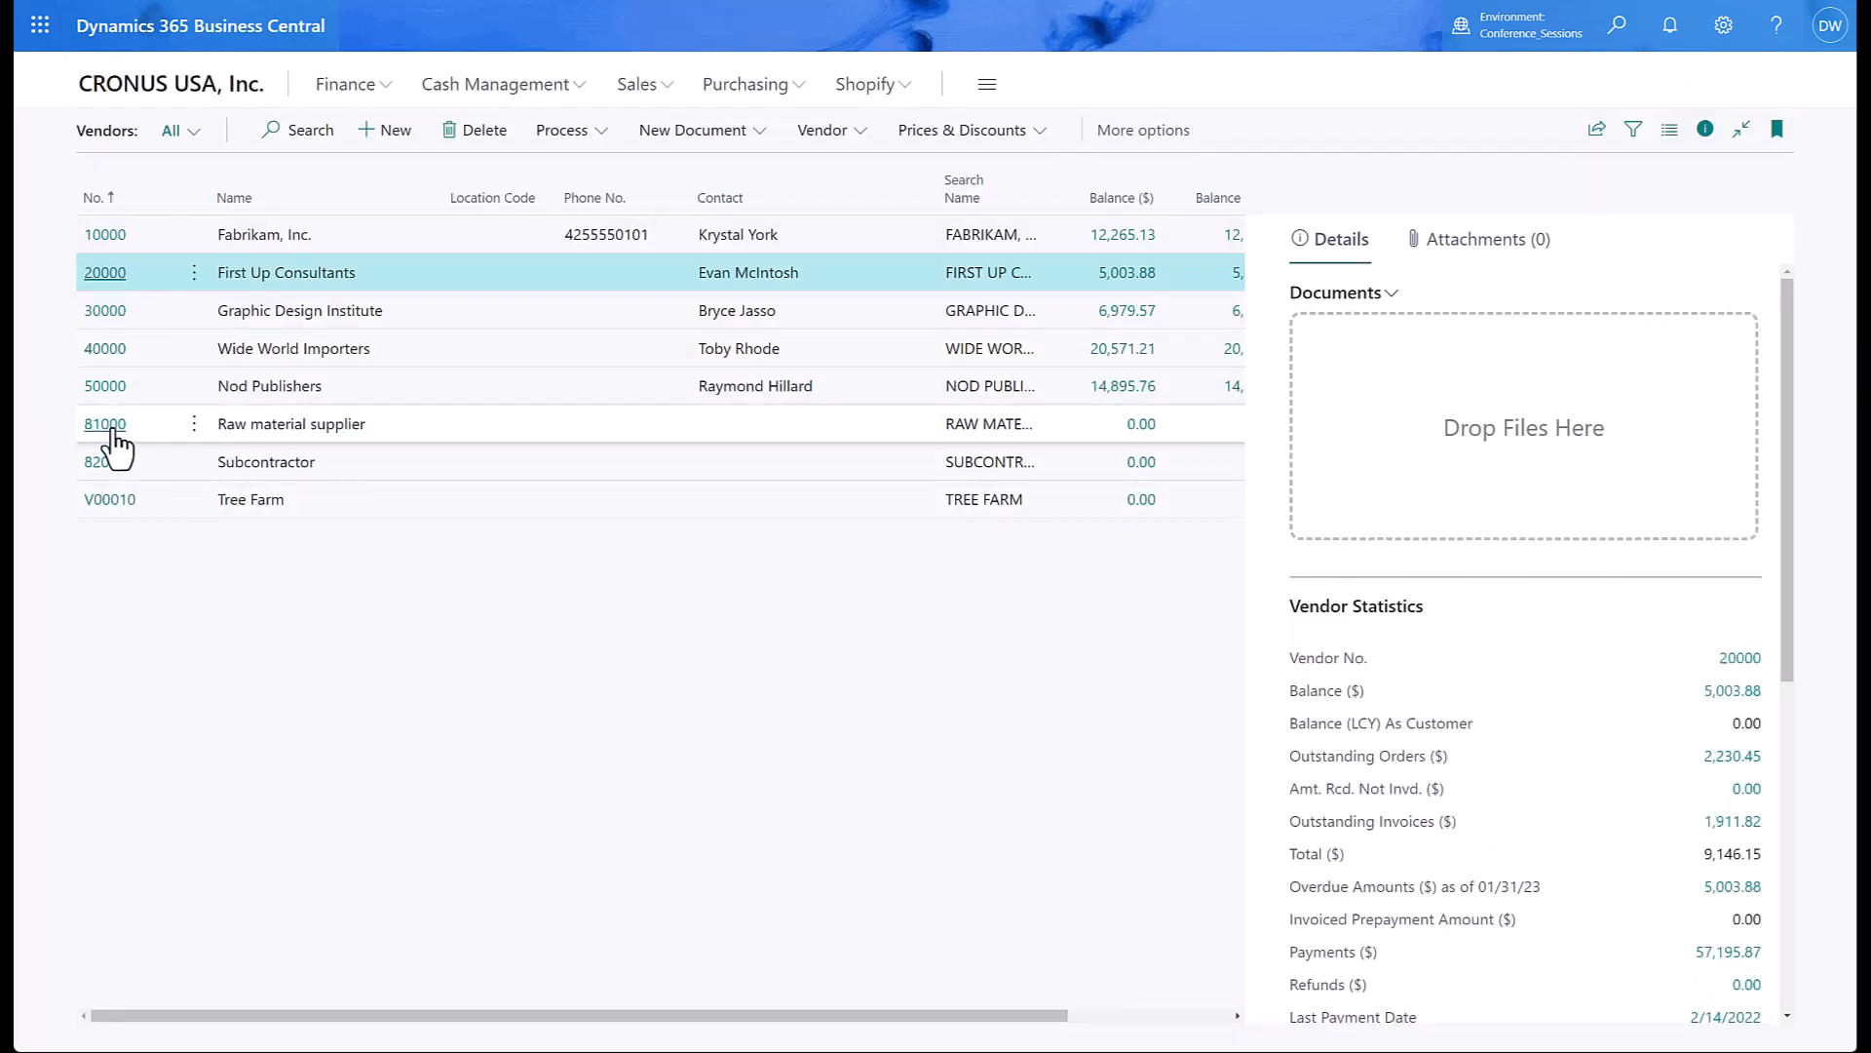
{"action": "left_click", "coordinate": [109, 427]}
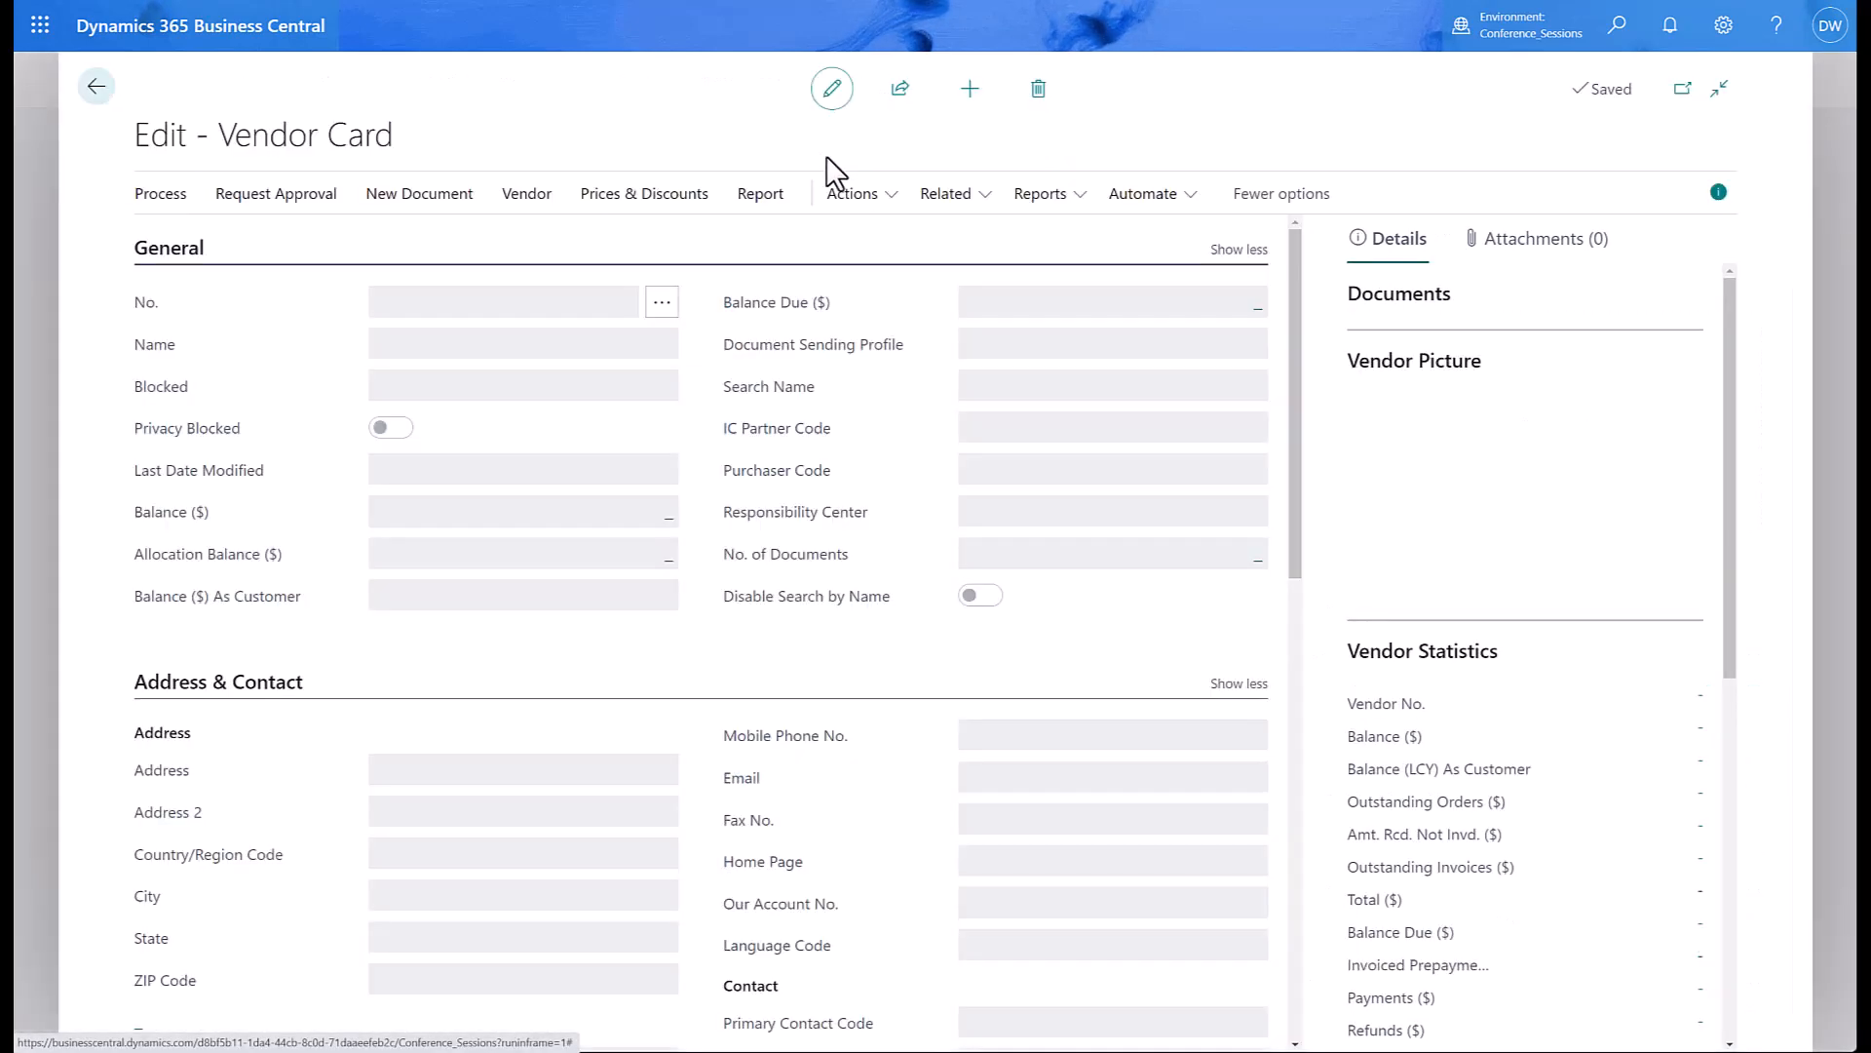
{"action": "left_click", "coordinate": [965, 200]}
{"action": "mouse_move", "coordinate": [903, 285]}
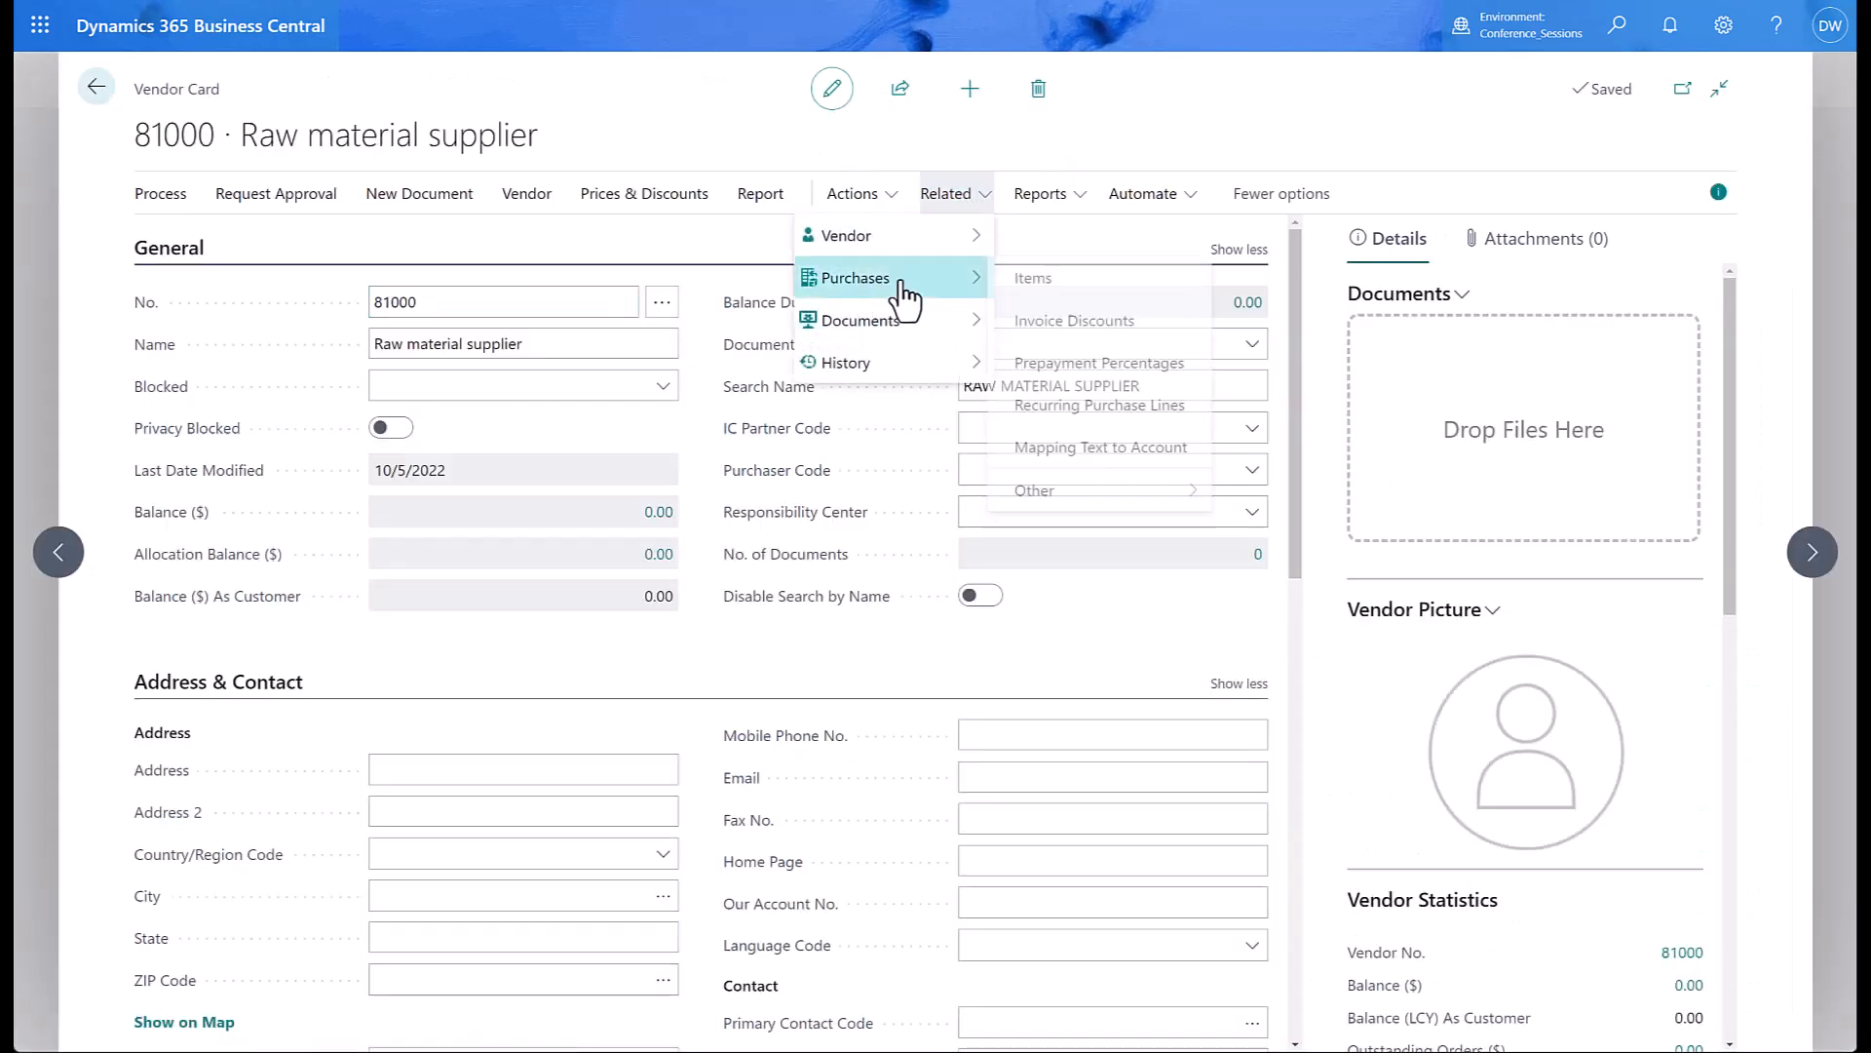
{"action": "left_click", "coordinate": [1096, 406]}
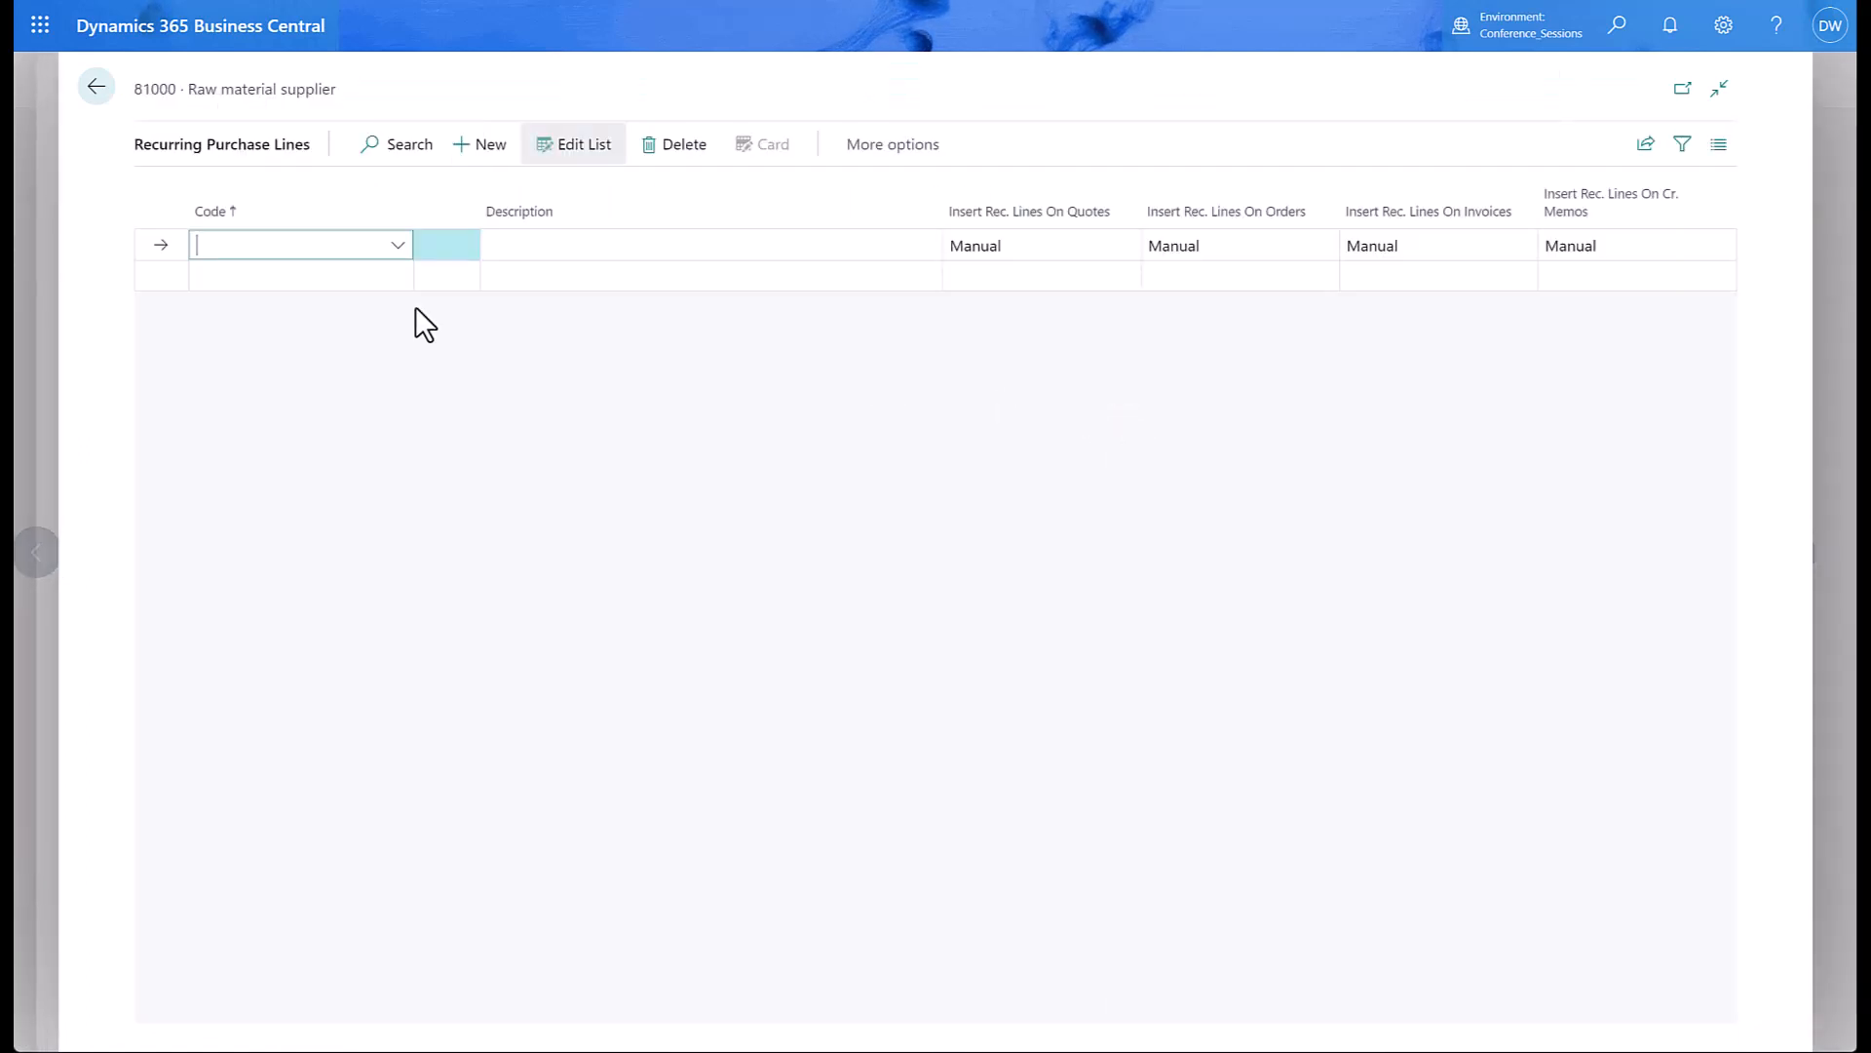
Assign the PAINT code with invoice insertion set to Always Ask, then return to vendors.
{"action": "left_click", "coordinate": [397, 248]}
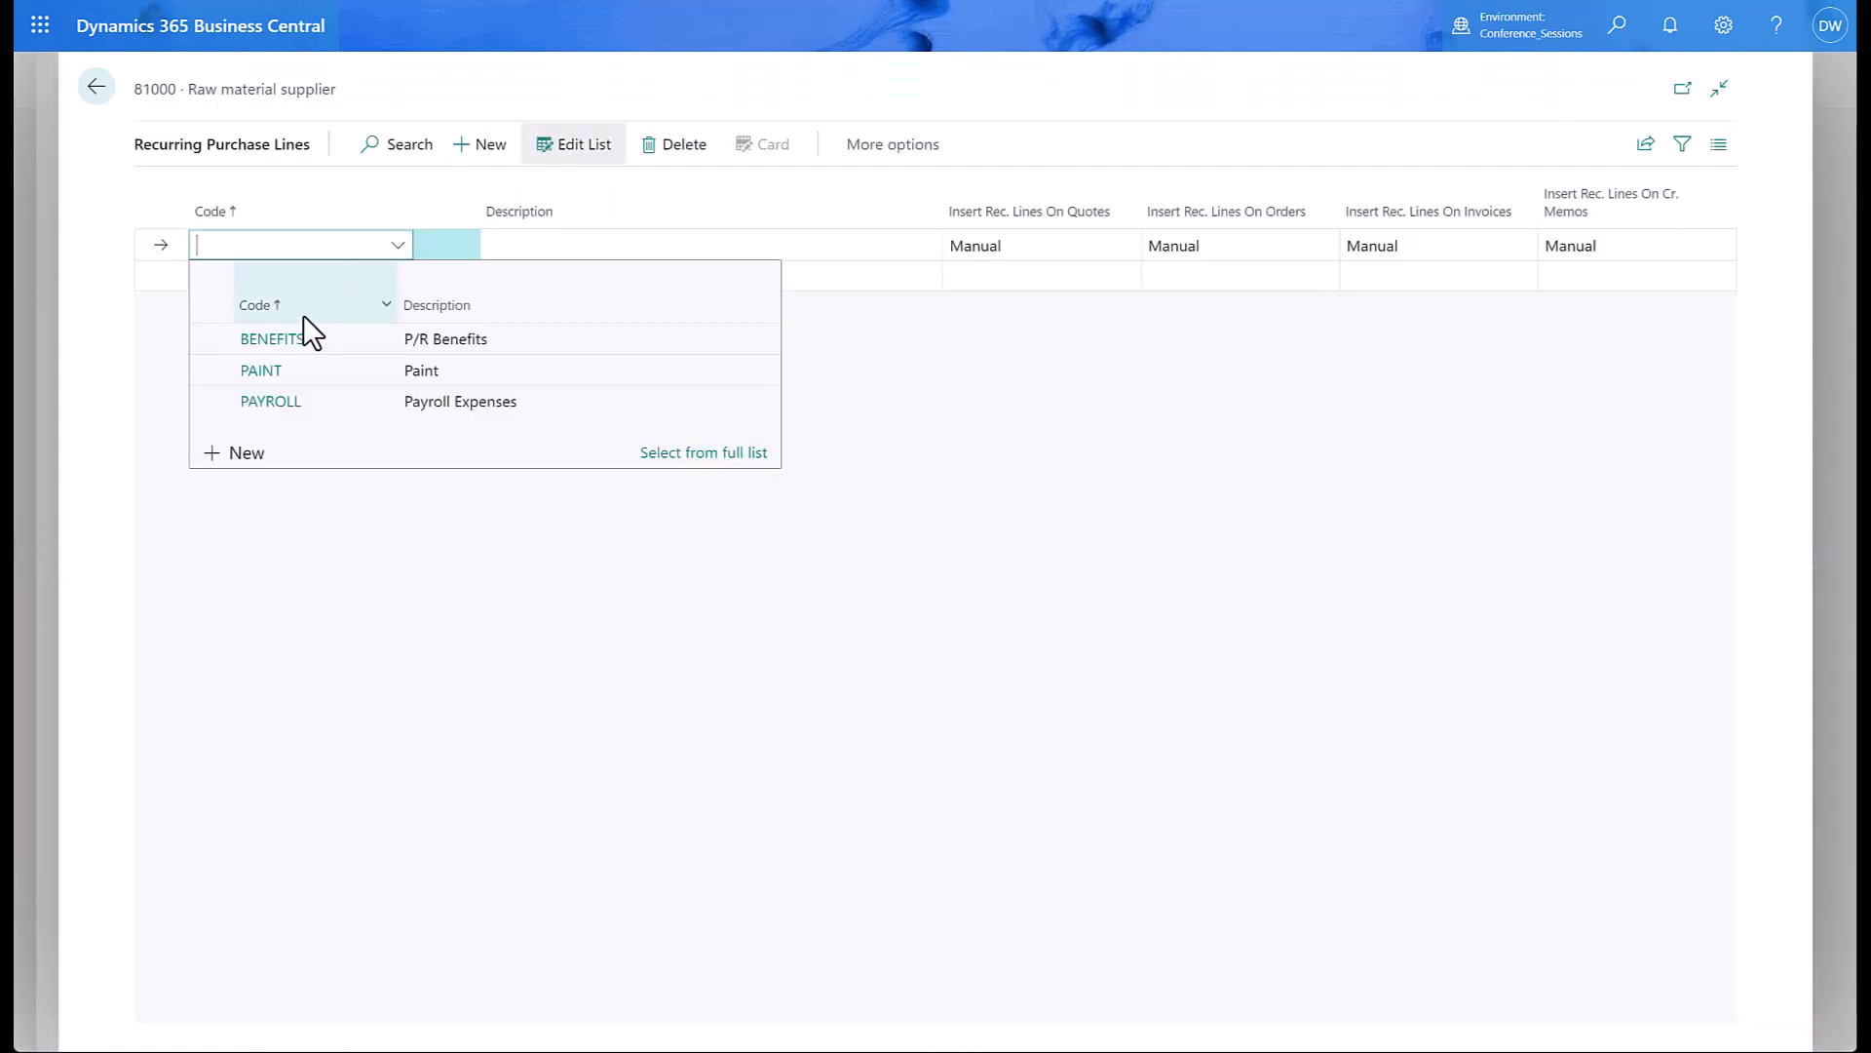
{"action": "left_click", "coordinate": [307, 369]}
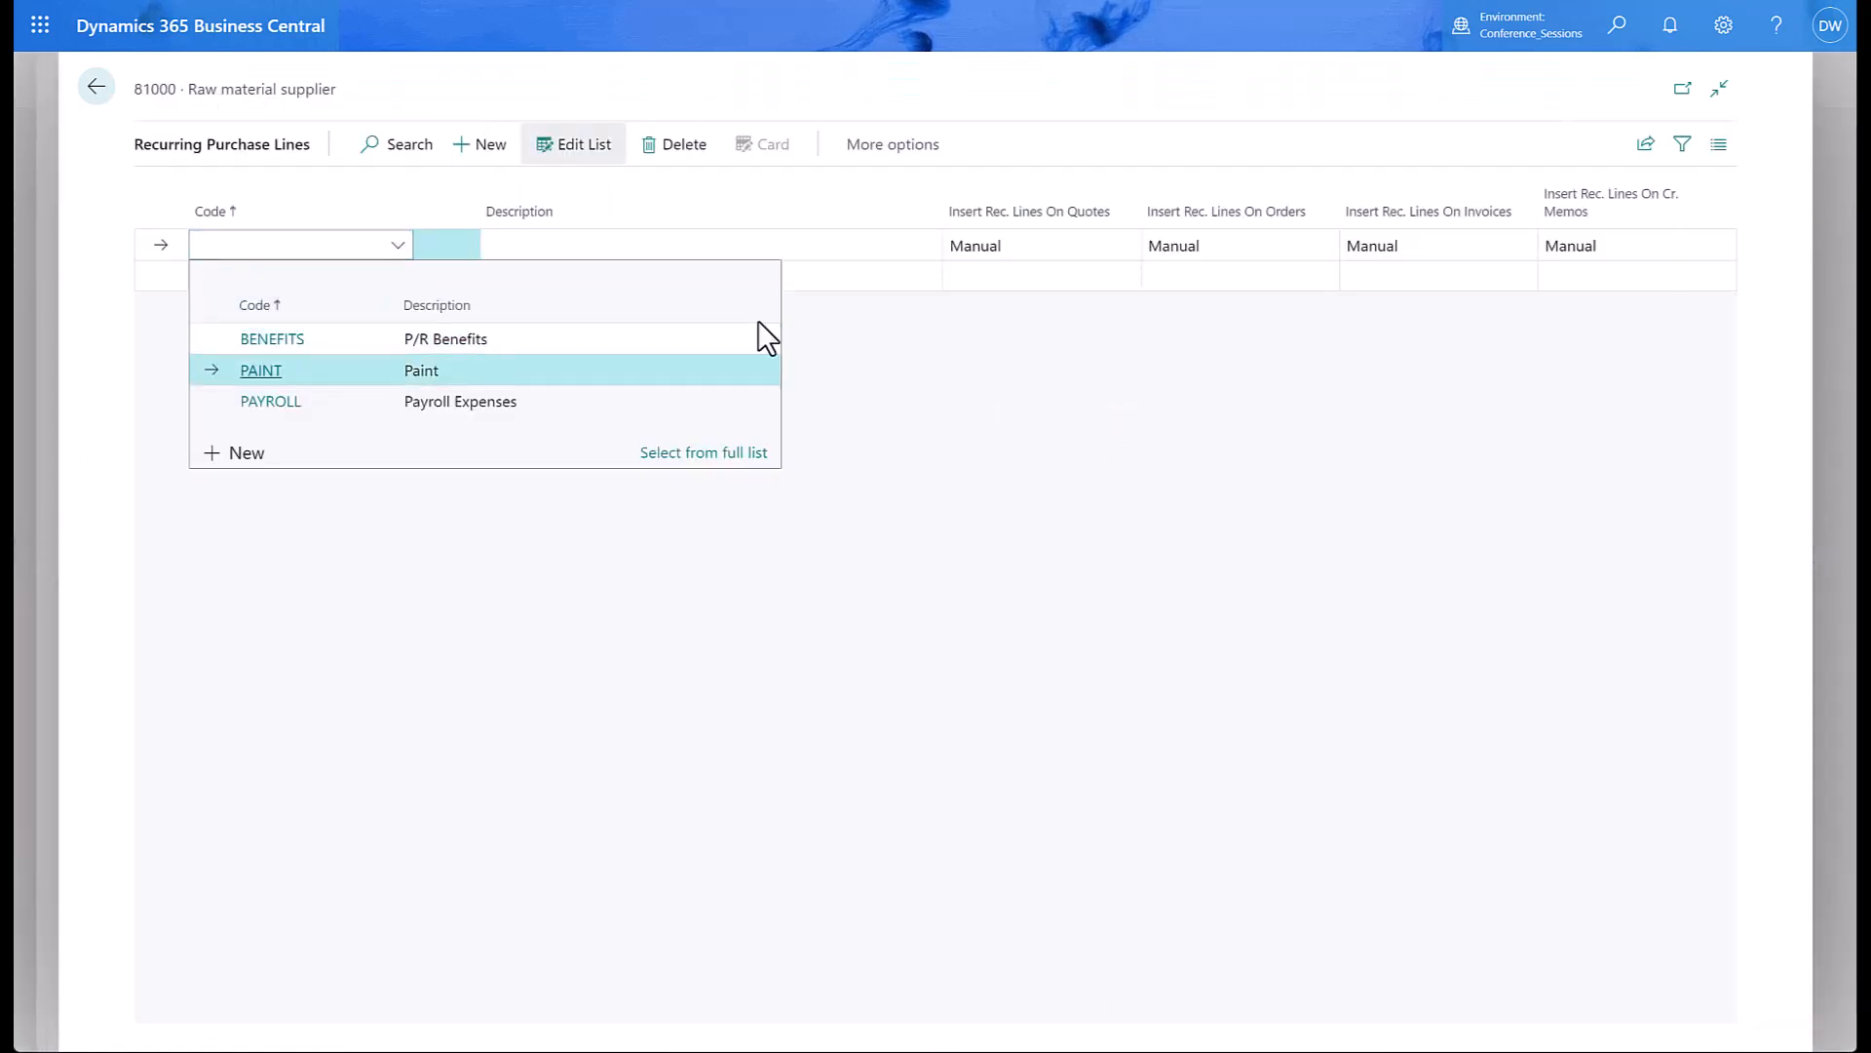
{"action": "left_click", "coordinate": [1450, 248]}
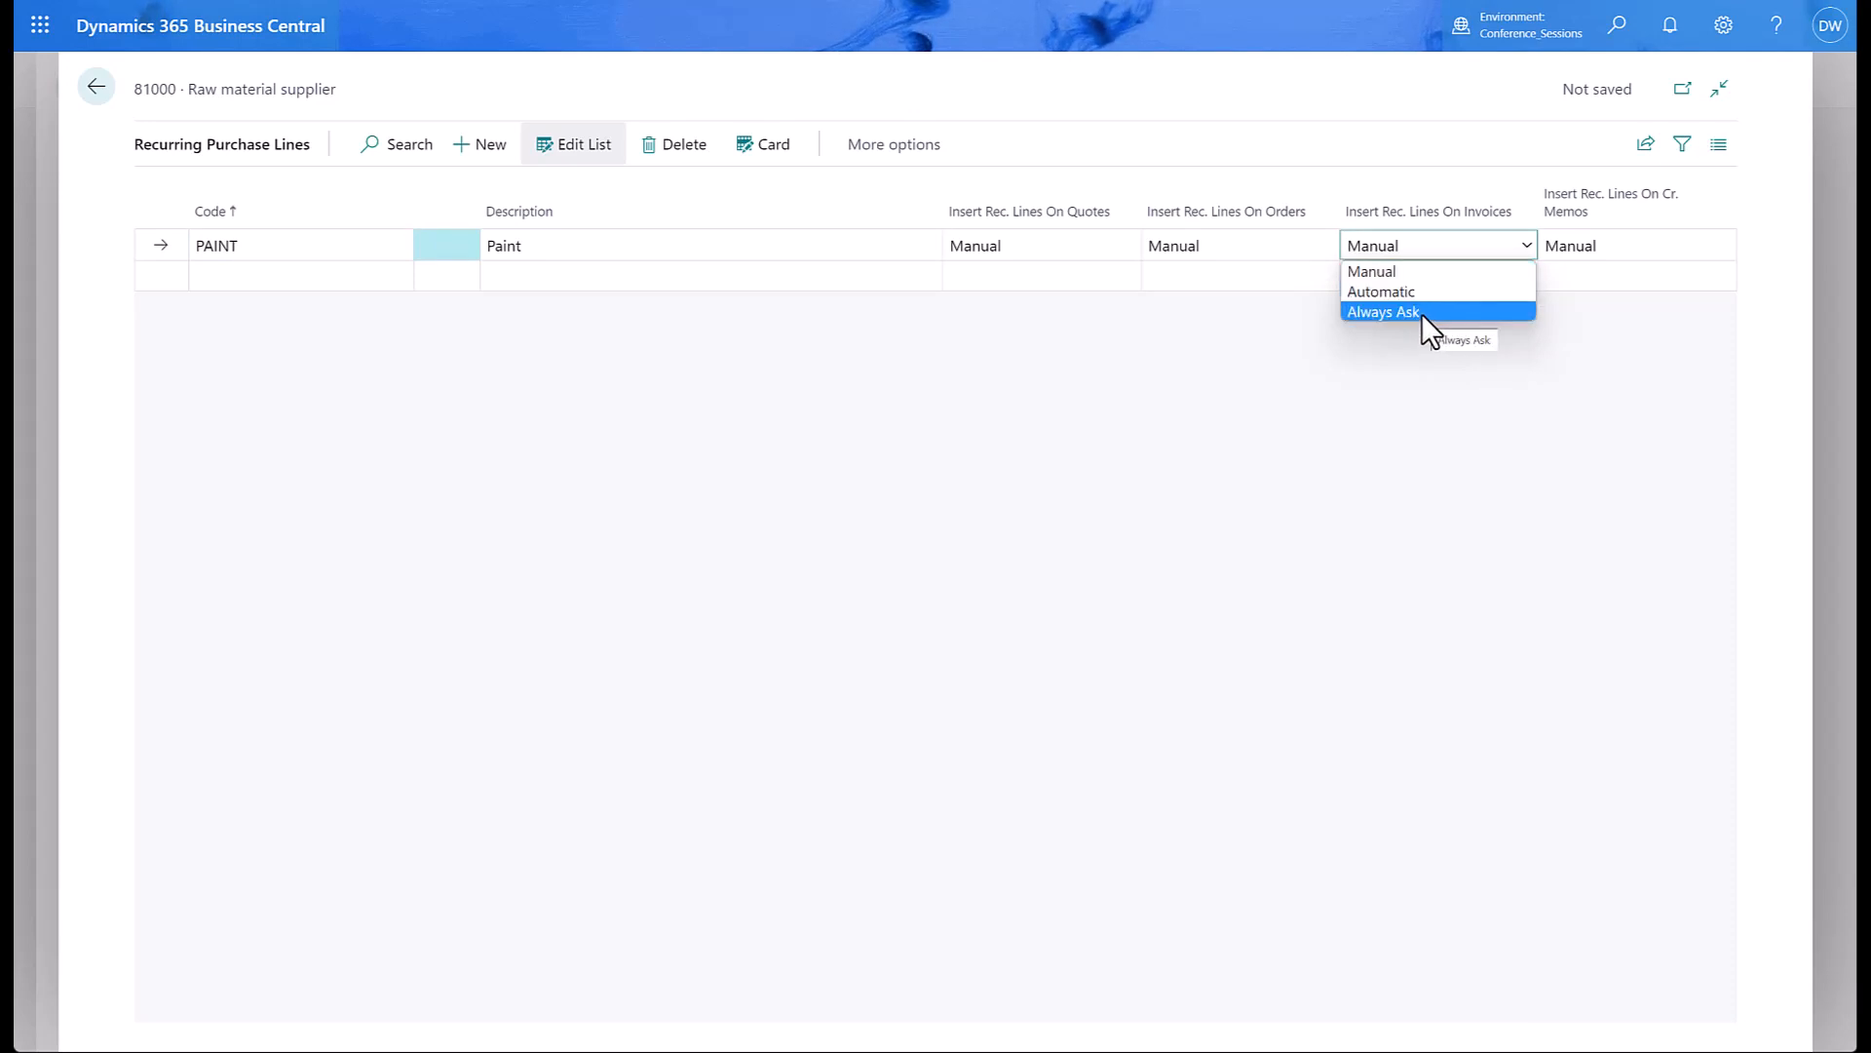
{"action": "left_click", "coordinate": [1421, 312]}
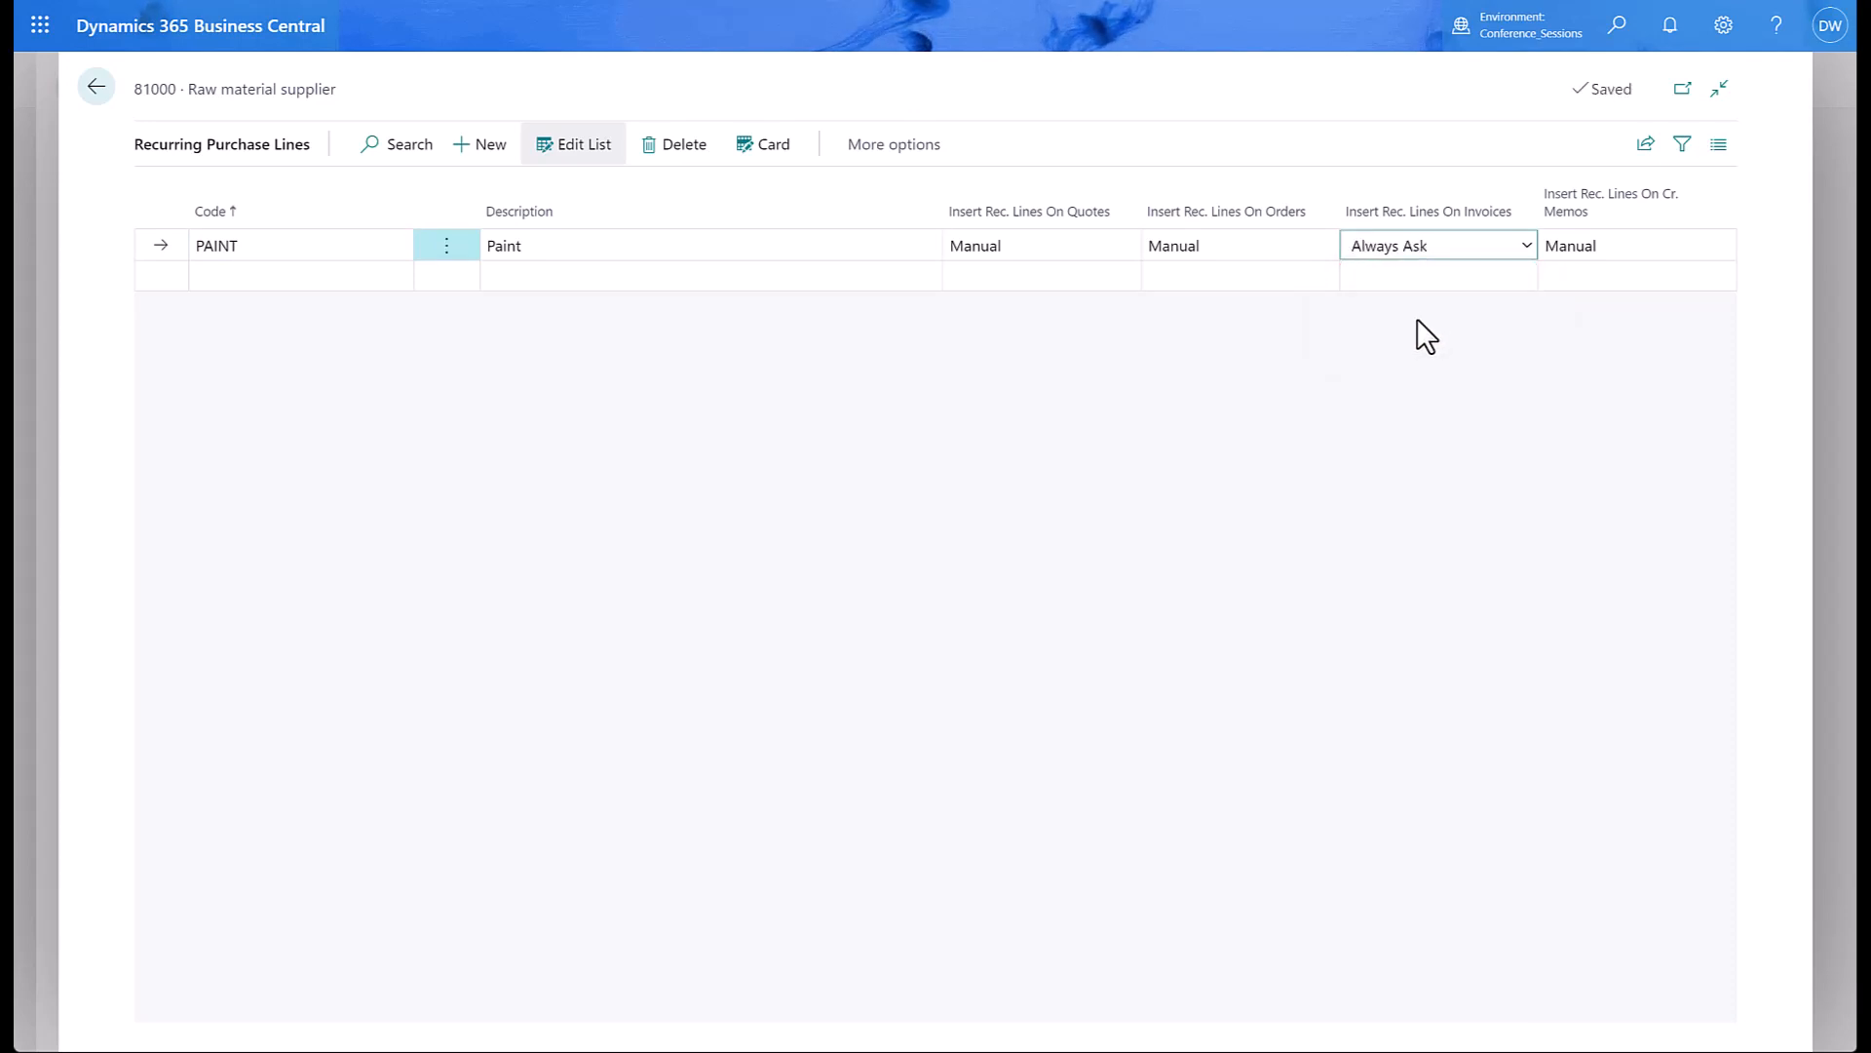
{"action": "left_click", "coordinate": [97, 90]}
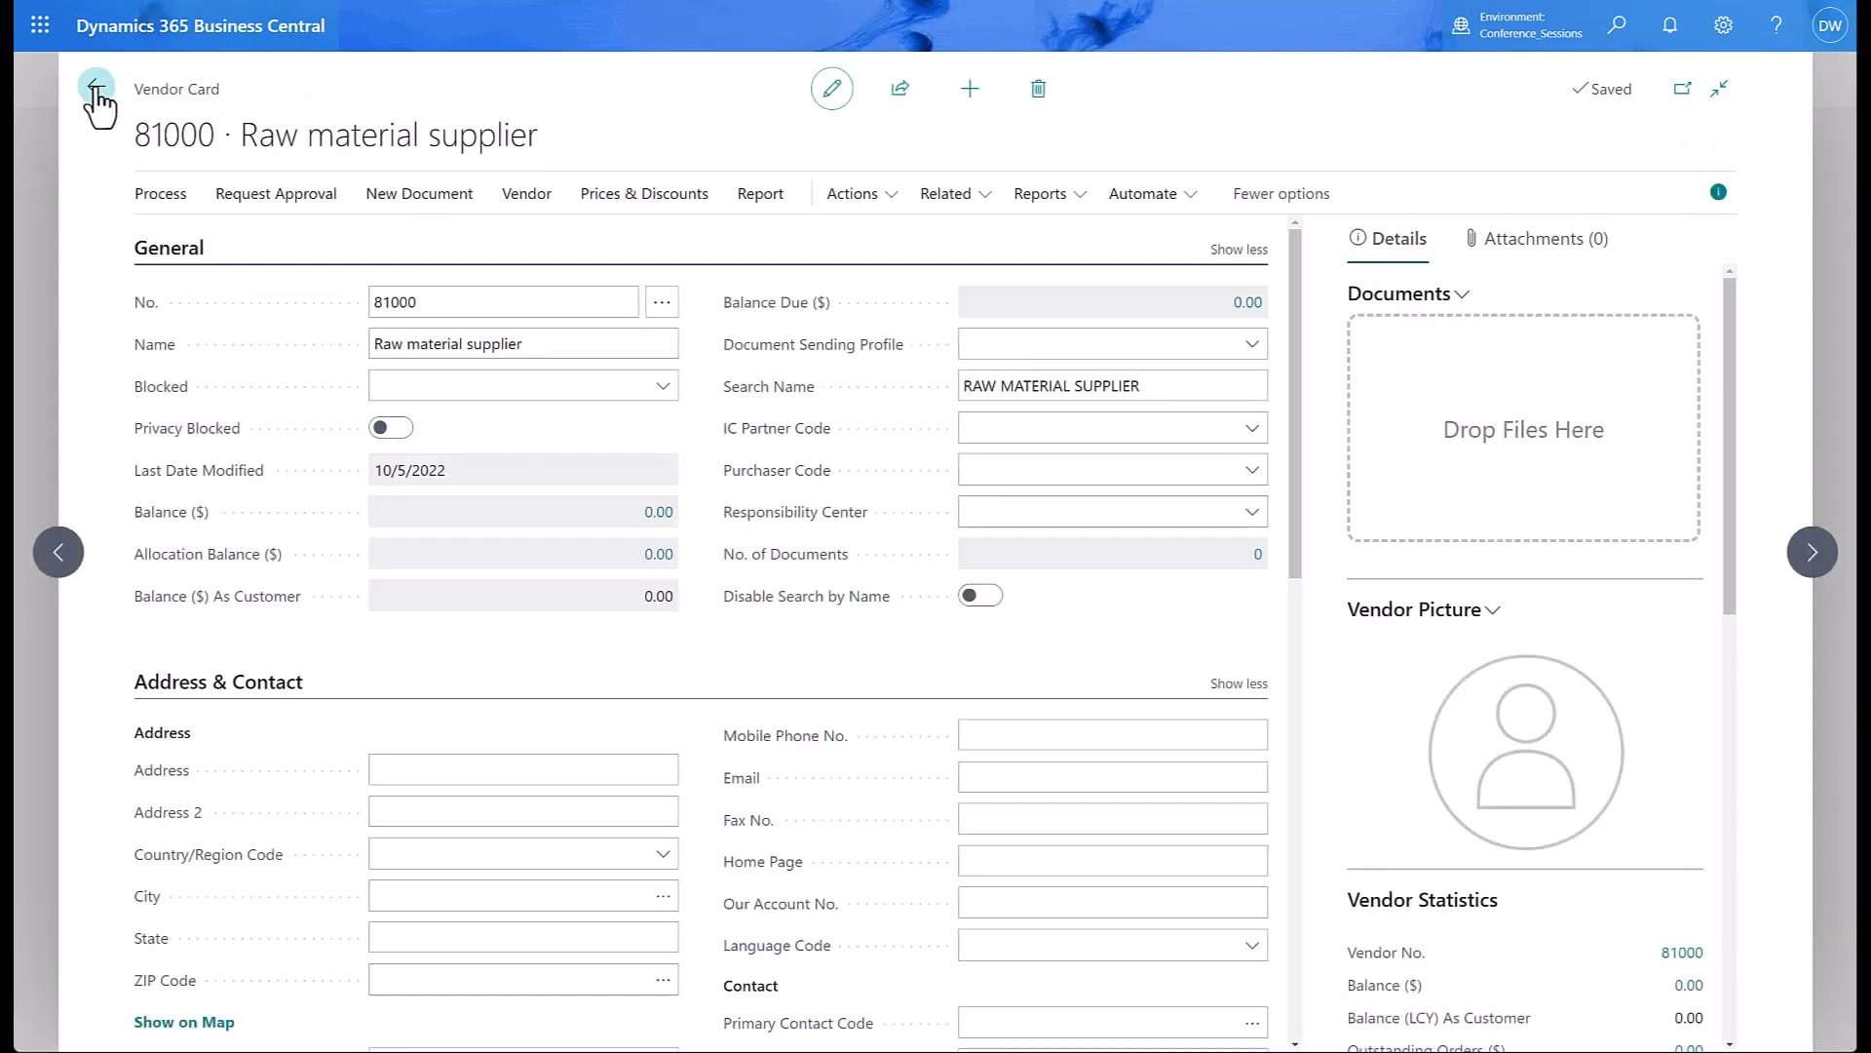
{"action": "left_click", "coordinate": [96, 90]}
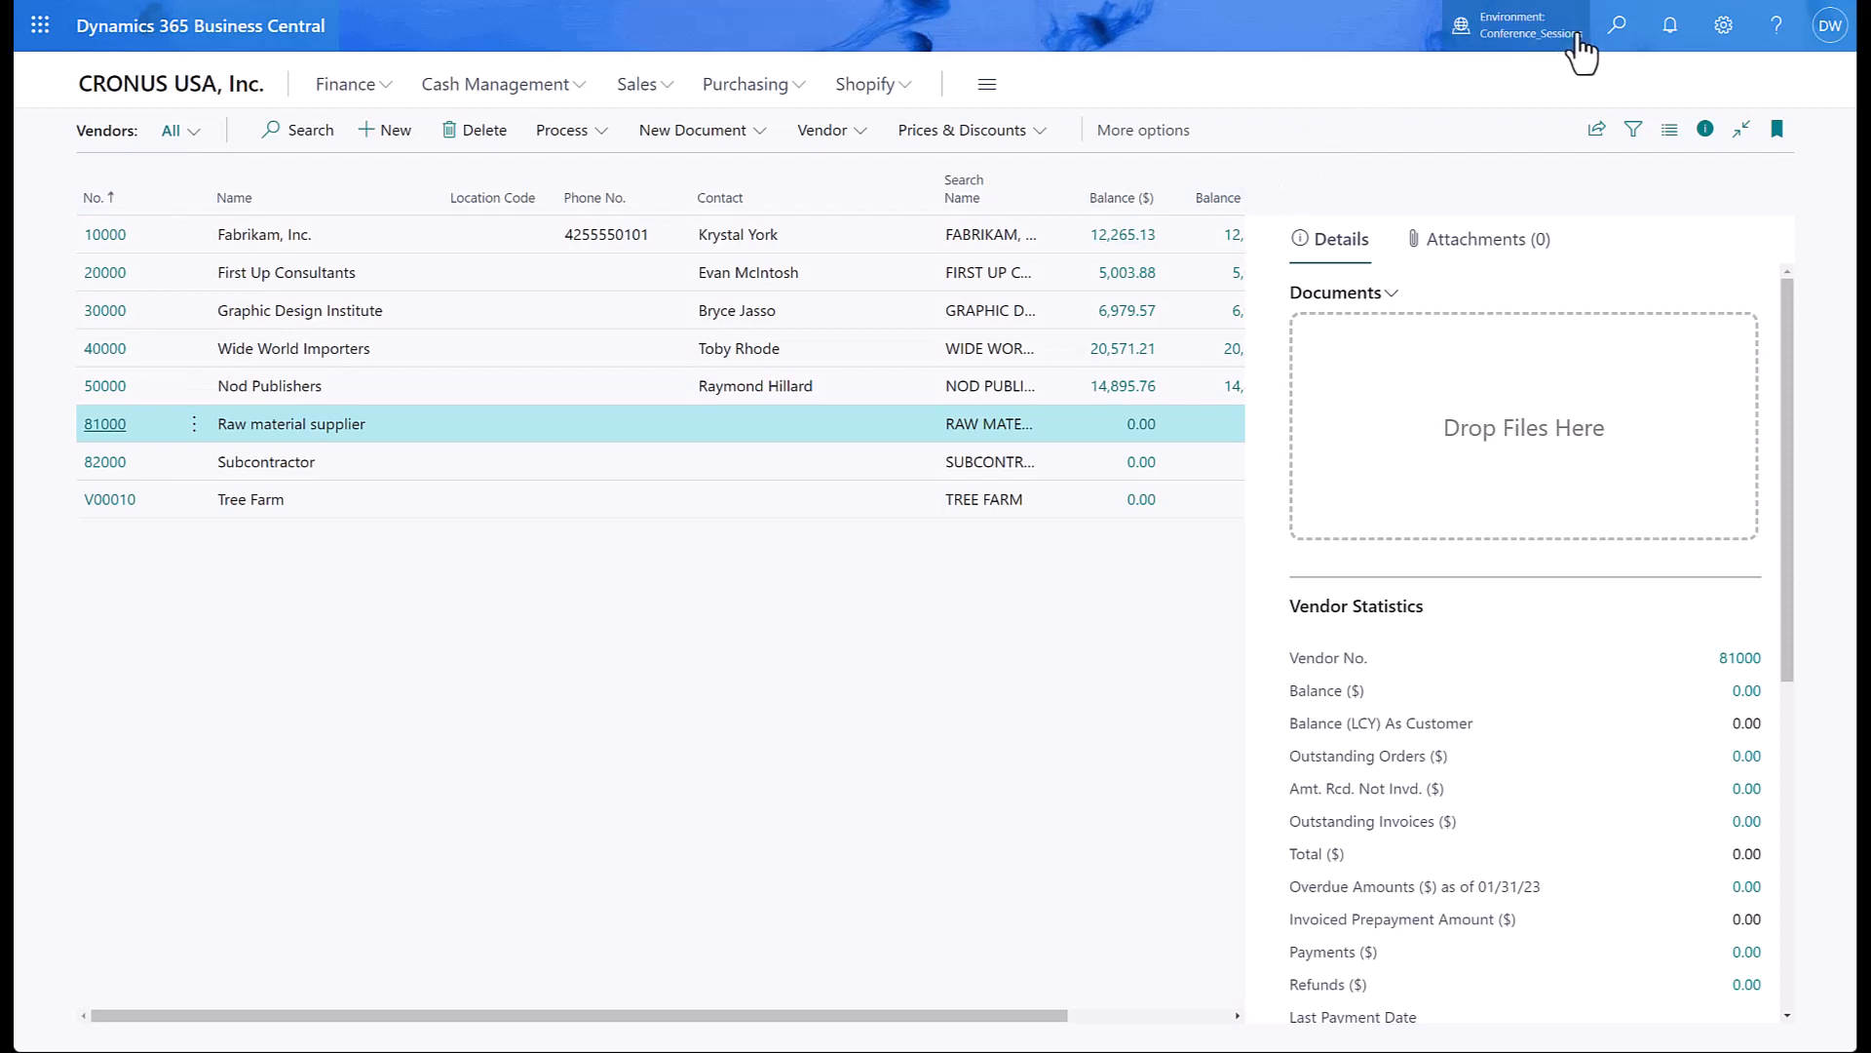
Search 'purch inv' and open the empty Purchase Invoices list.
{"action": "left_click", "coordinate": [1618, 27]}
{"action": "type", "text": "pur"}
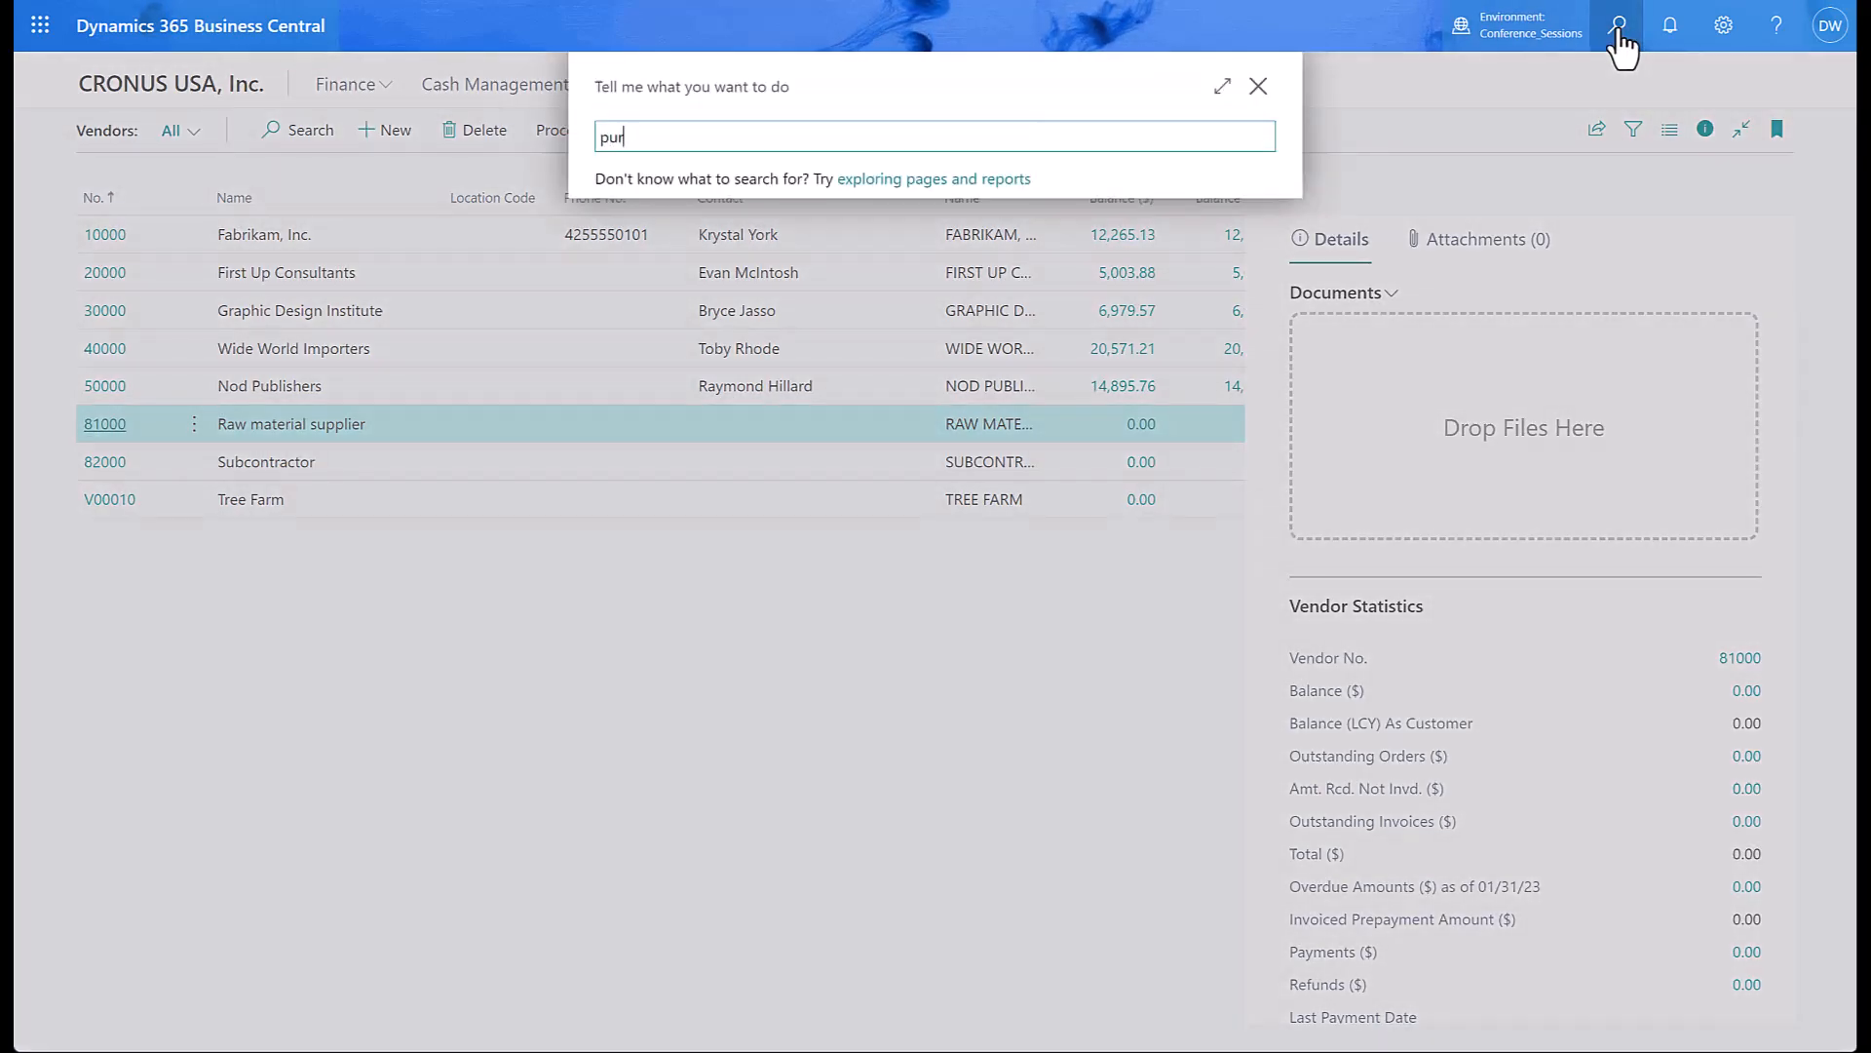
{"action": "type", "text": "ch inv"}
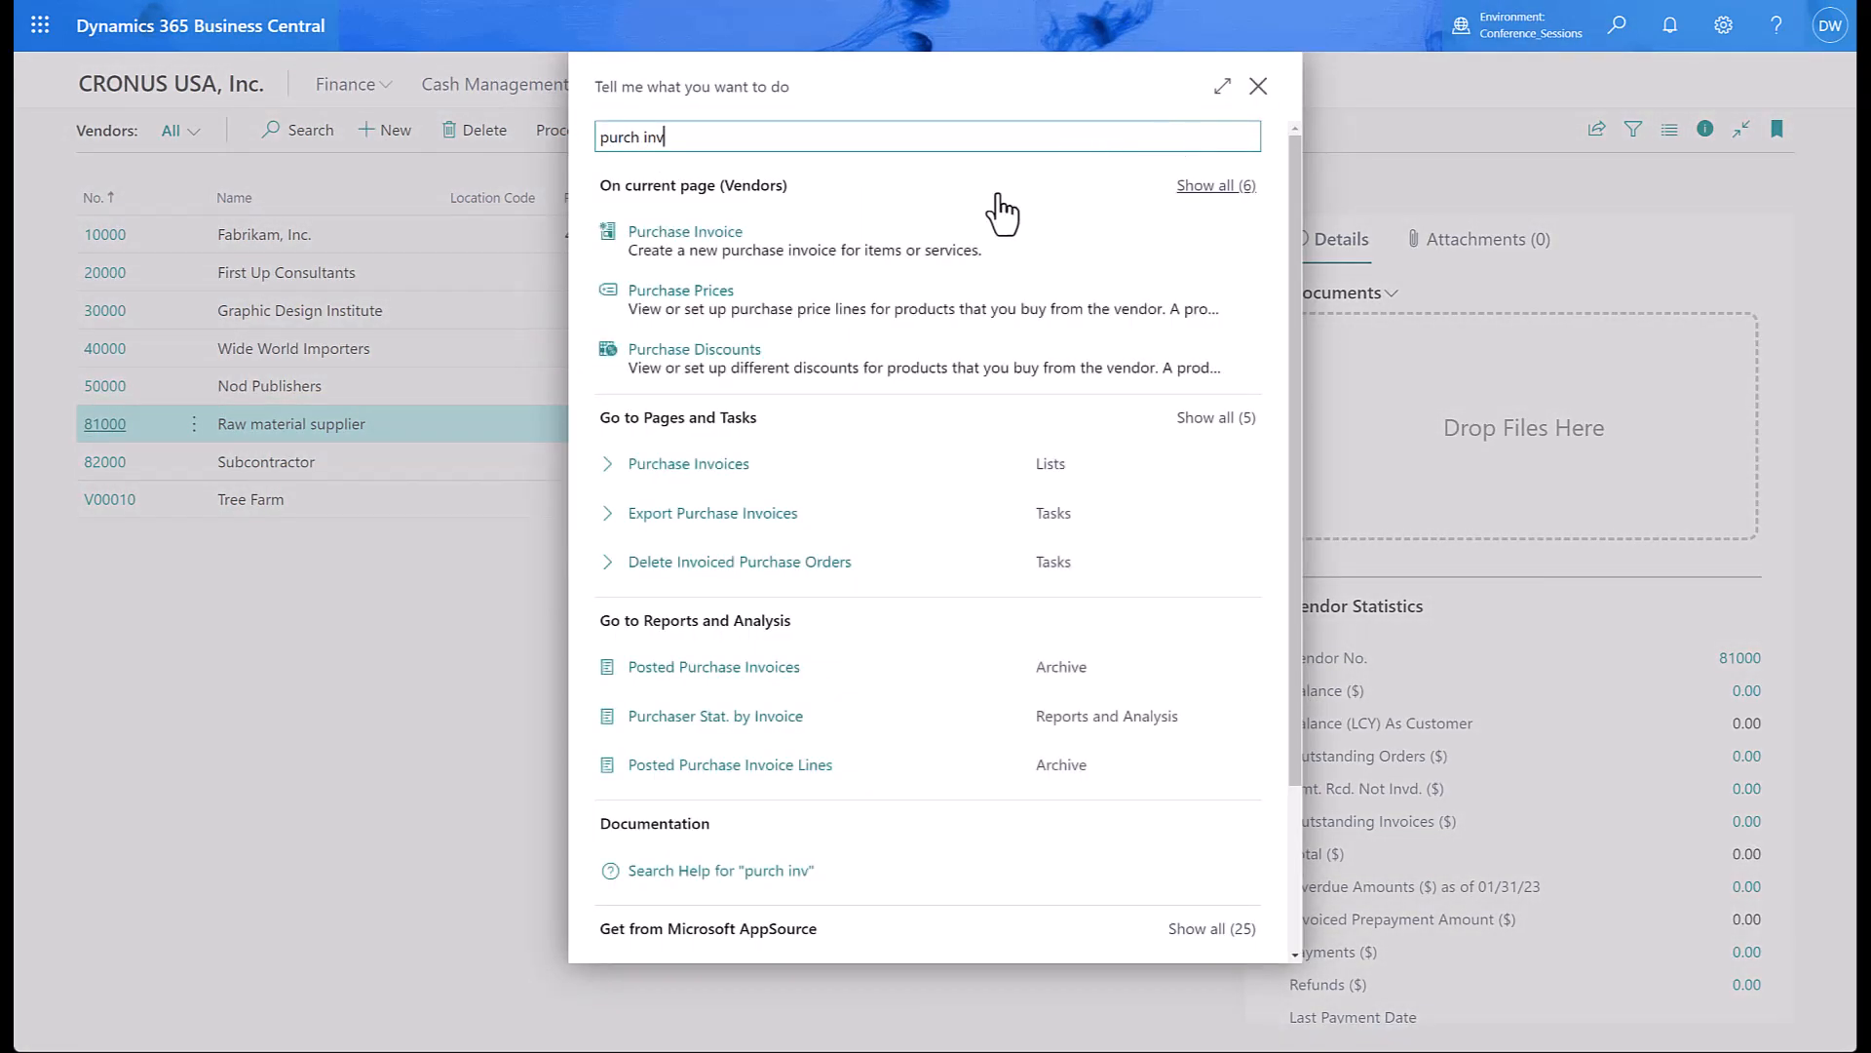
{"action": "left_click", "coordinate": [691, 466]}
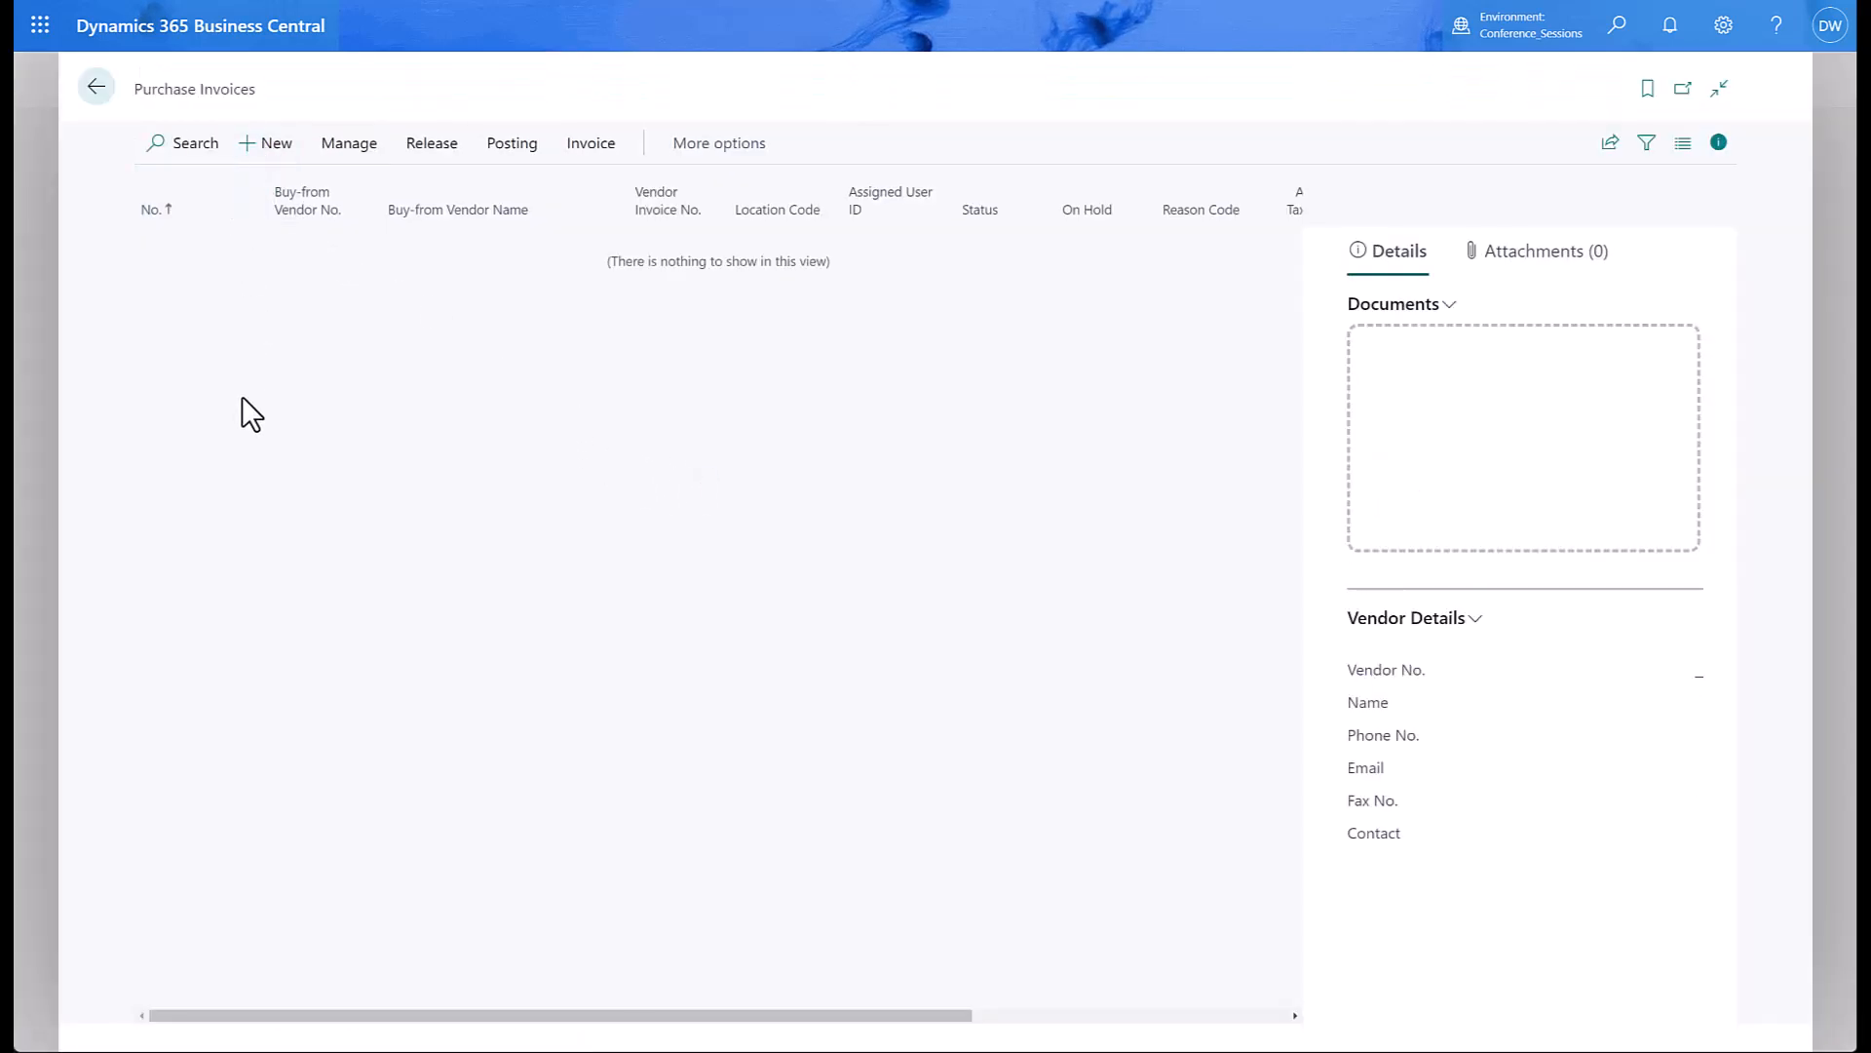
Start a new purchase invoice for vendor 20000, auto-filling its four PAYROLL G/L lines.
{"action": "key", "text": "alt+n"}
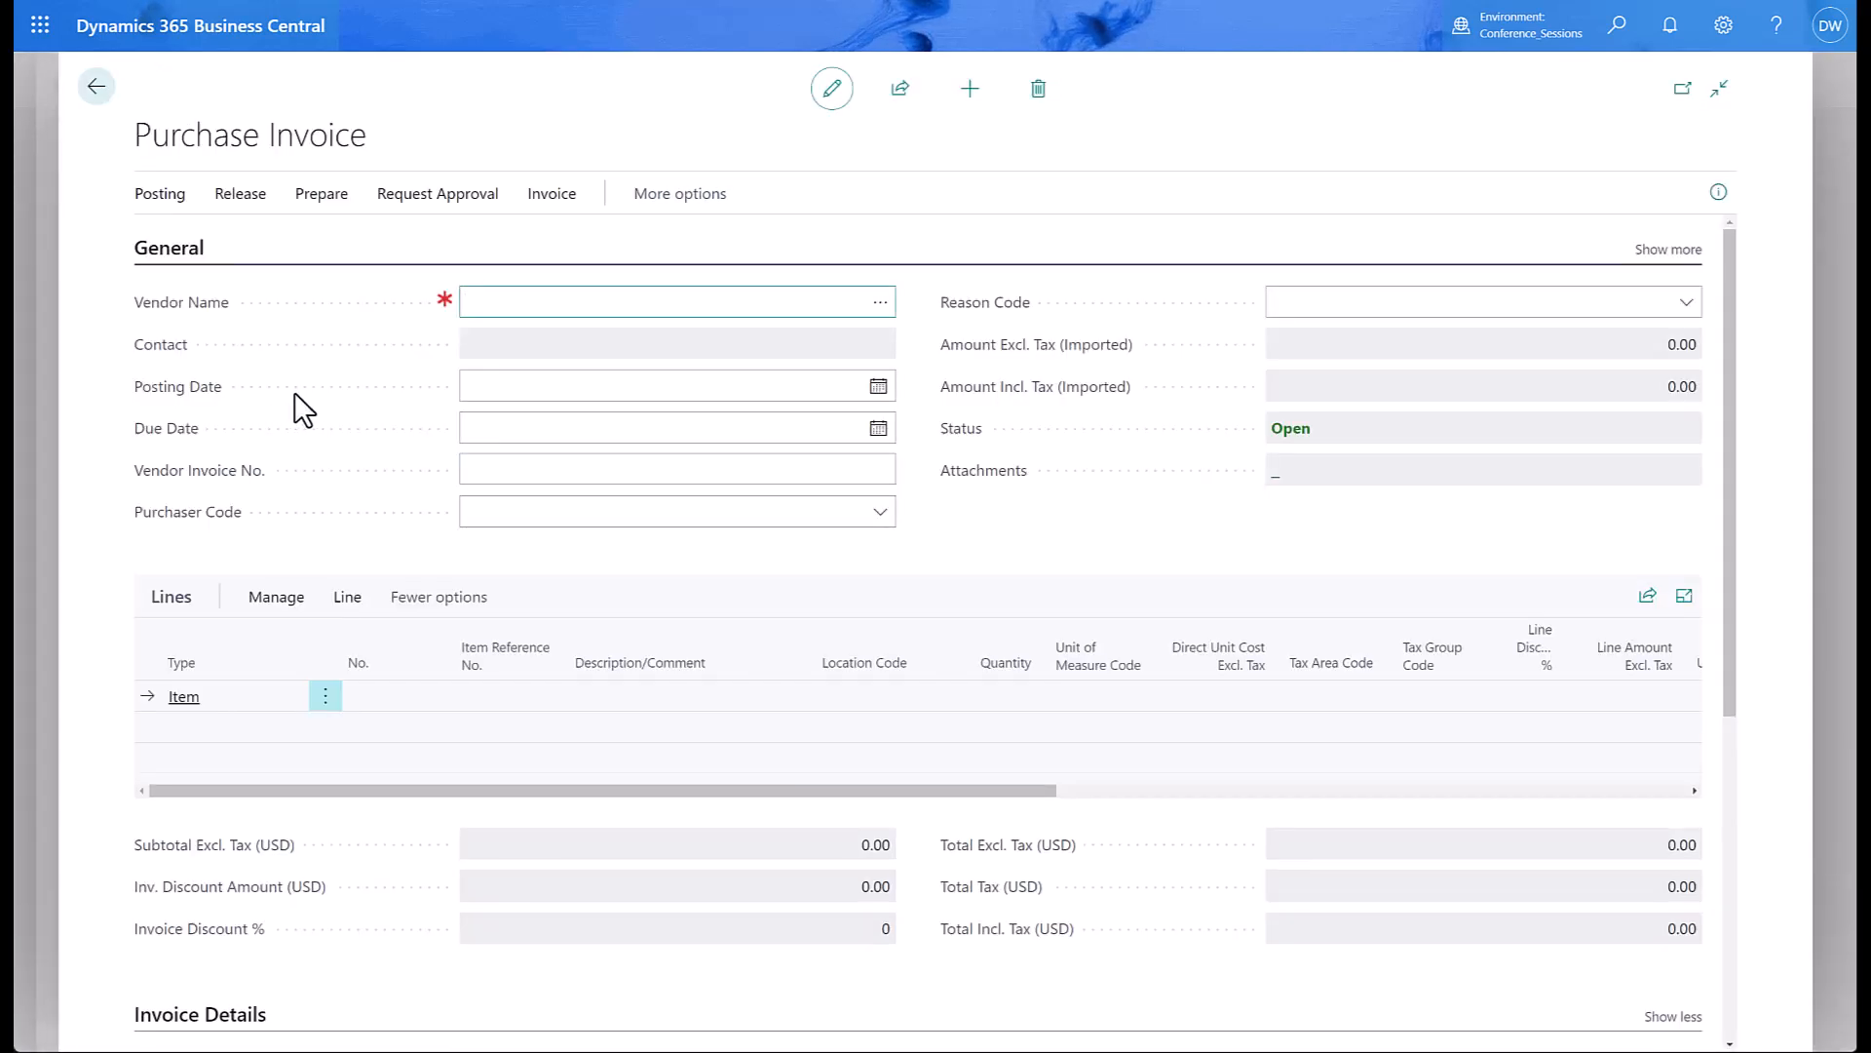
{"action": "type", "text": "20000"}
{"action": "key", "text": "Tab"}
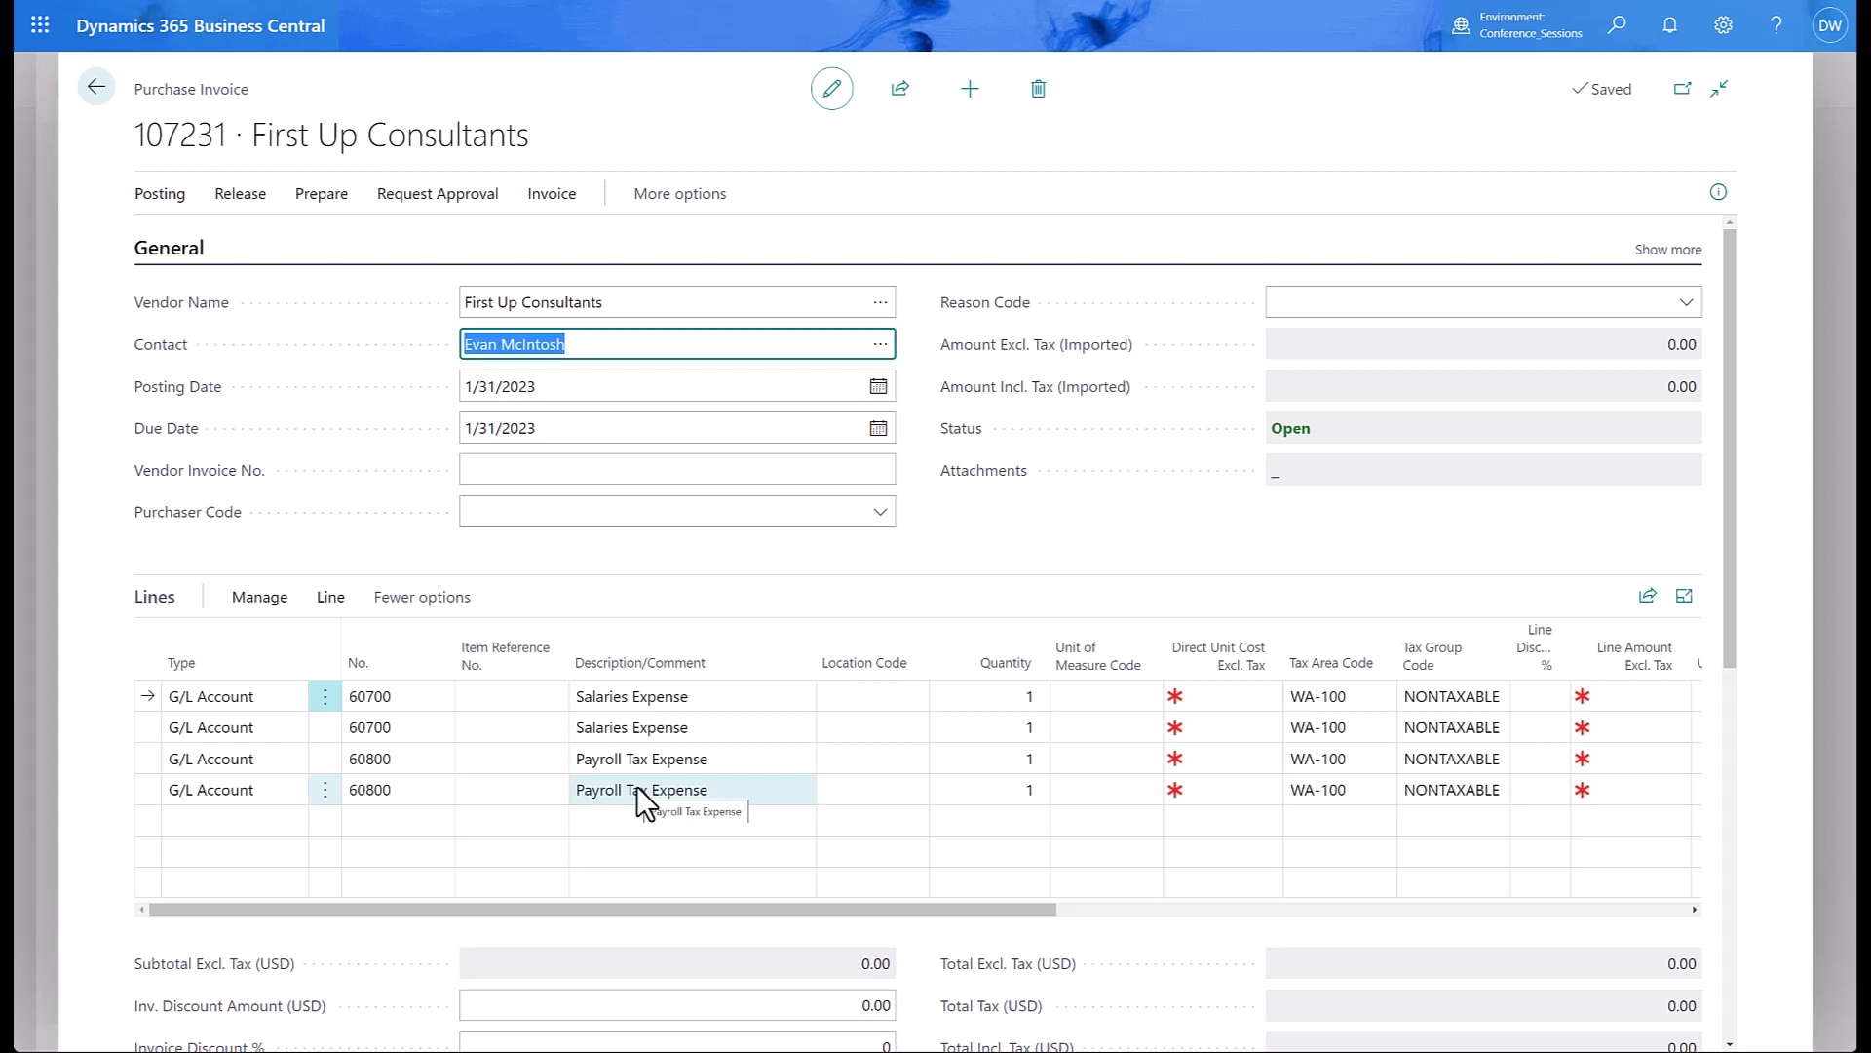
Pull the BENEFITS recurring lines into the invoice, bringing it to ten lines.
{"action": "left_click", "coordinate": [317, 203]}
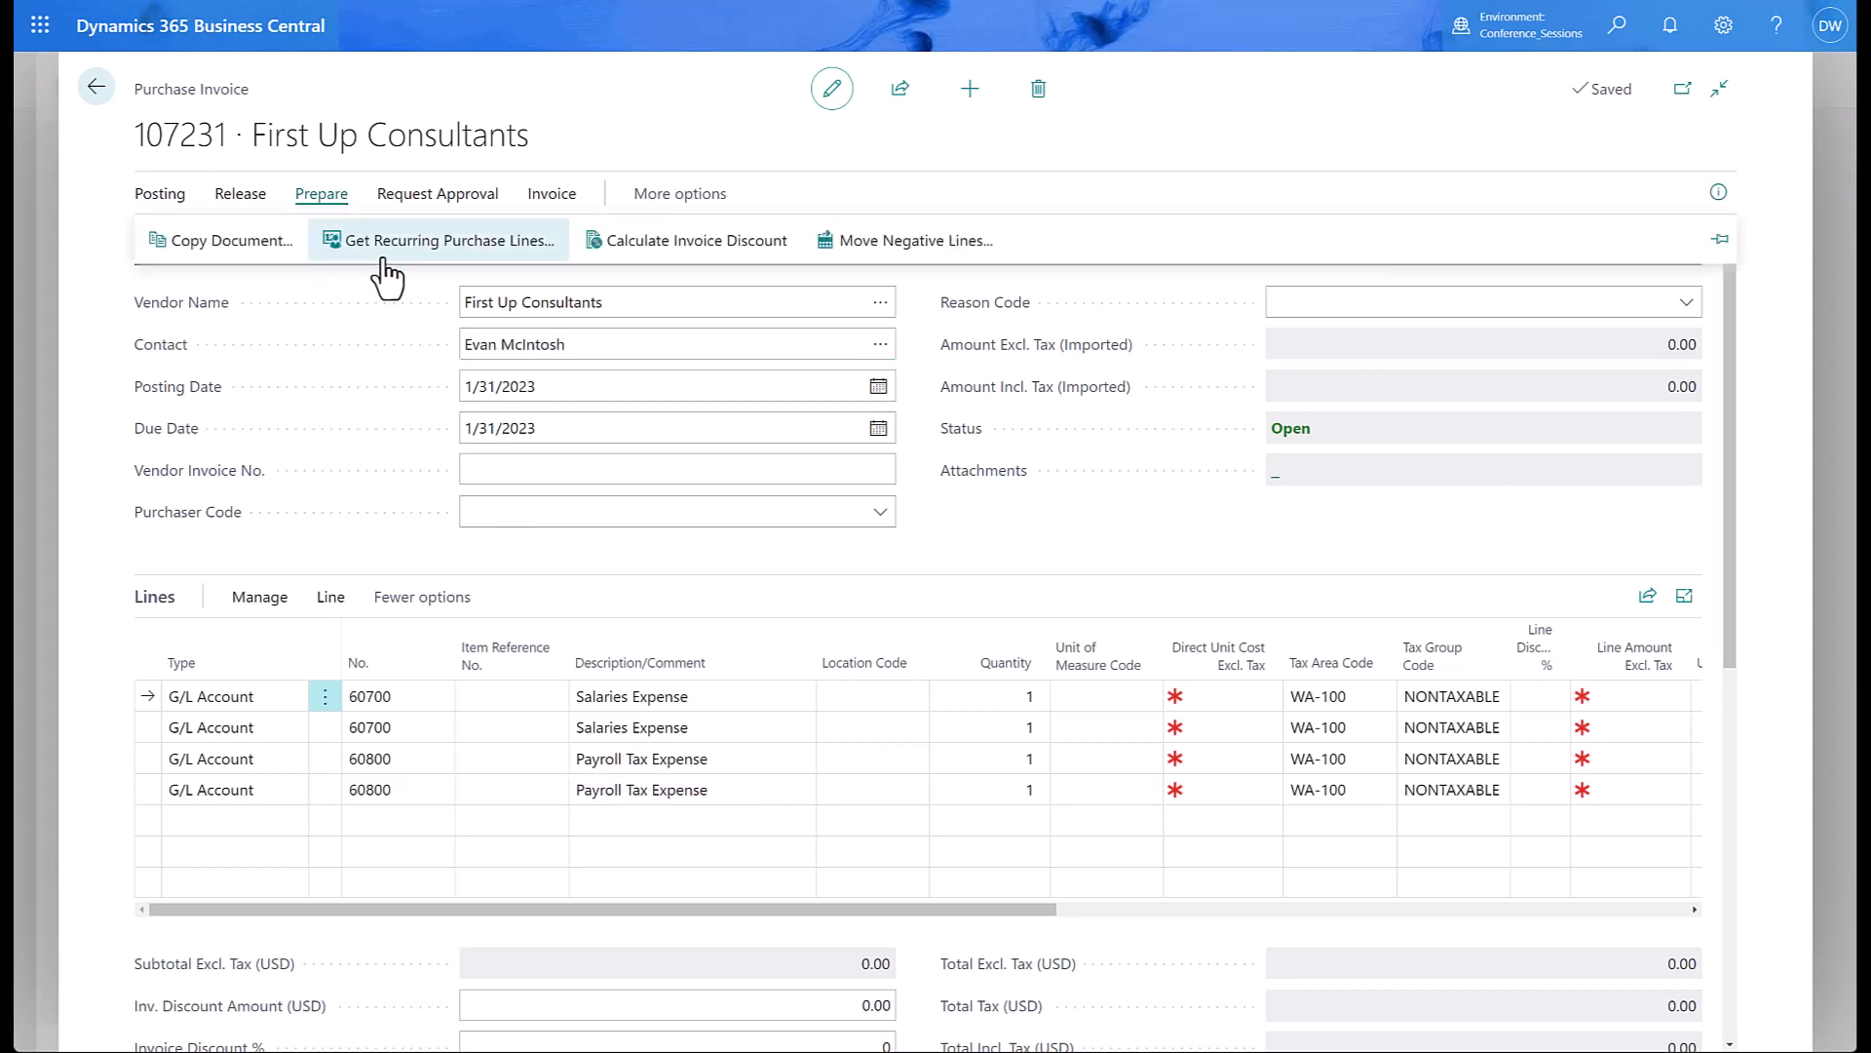
{"action": "left_click", "coordinate": [423, 243]}
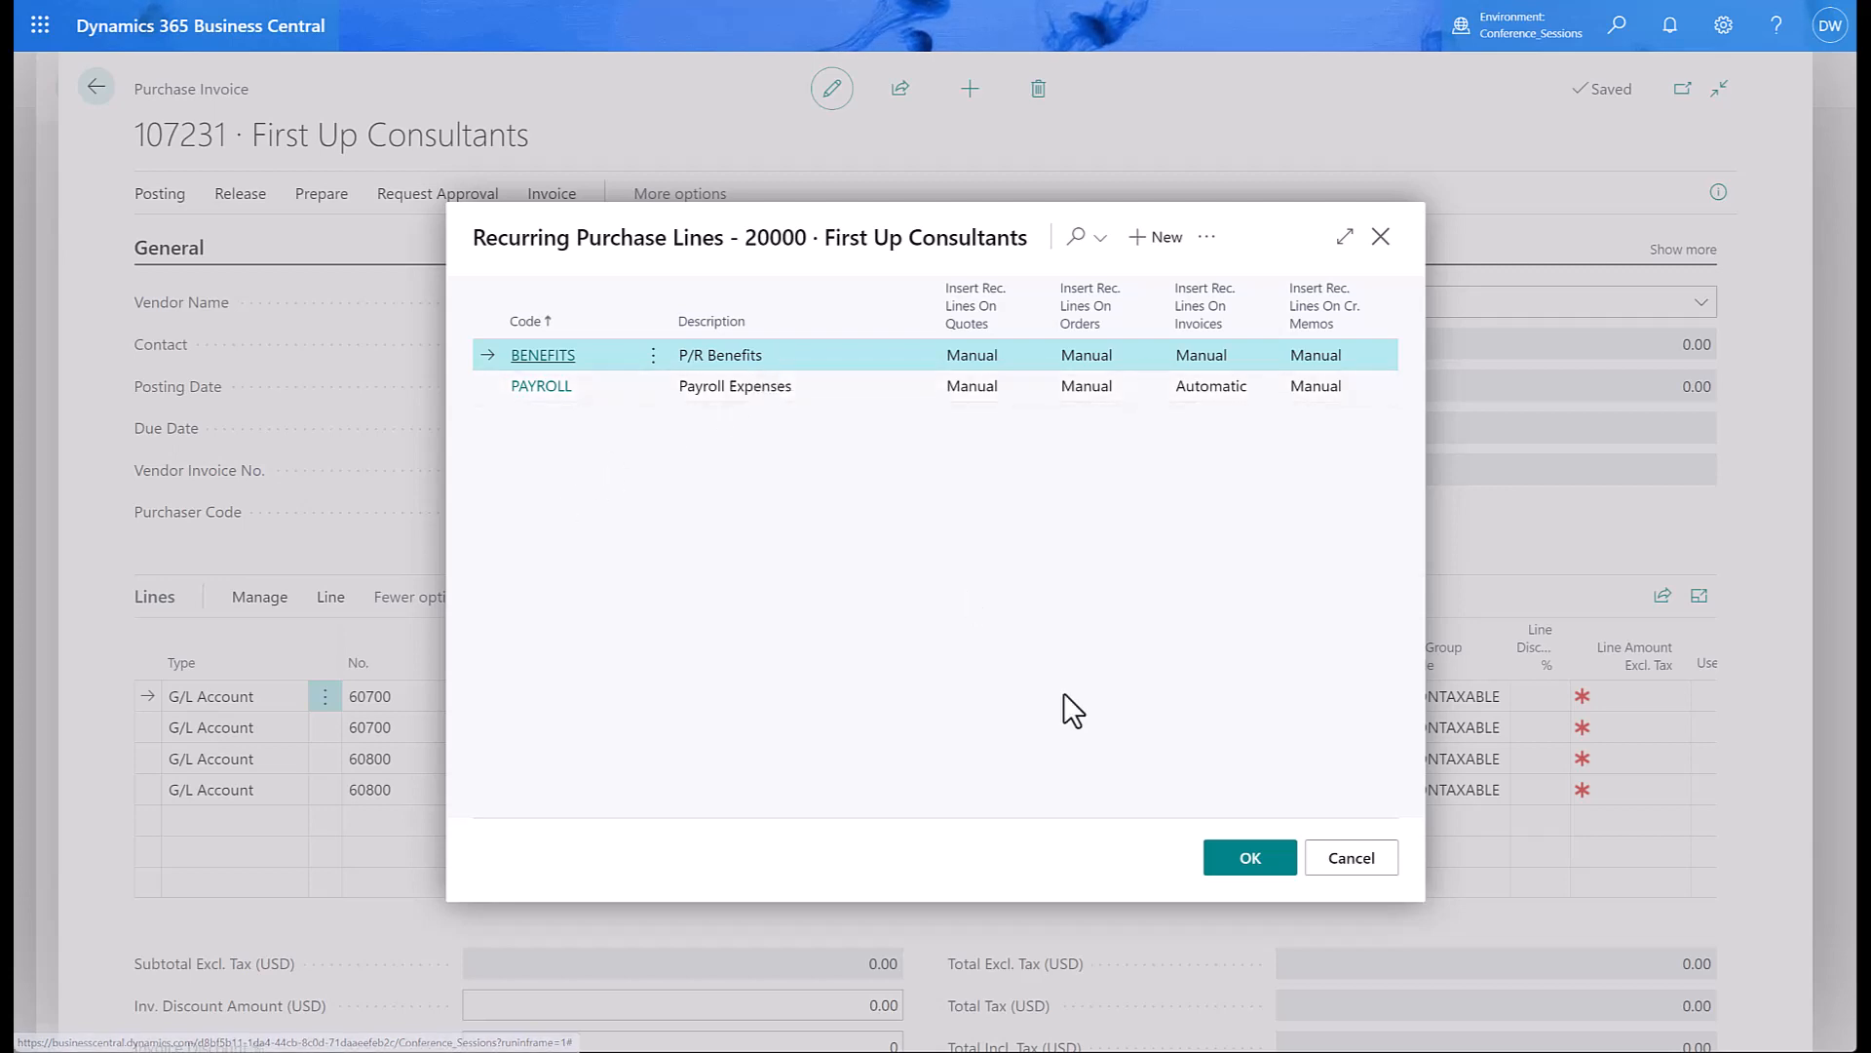
{"action": "left_click", "coordinate": [1251, 866]}
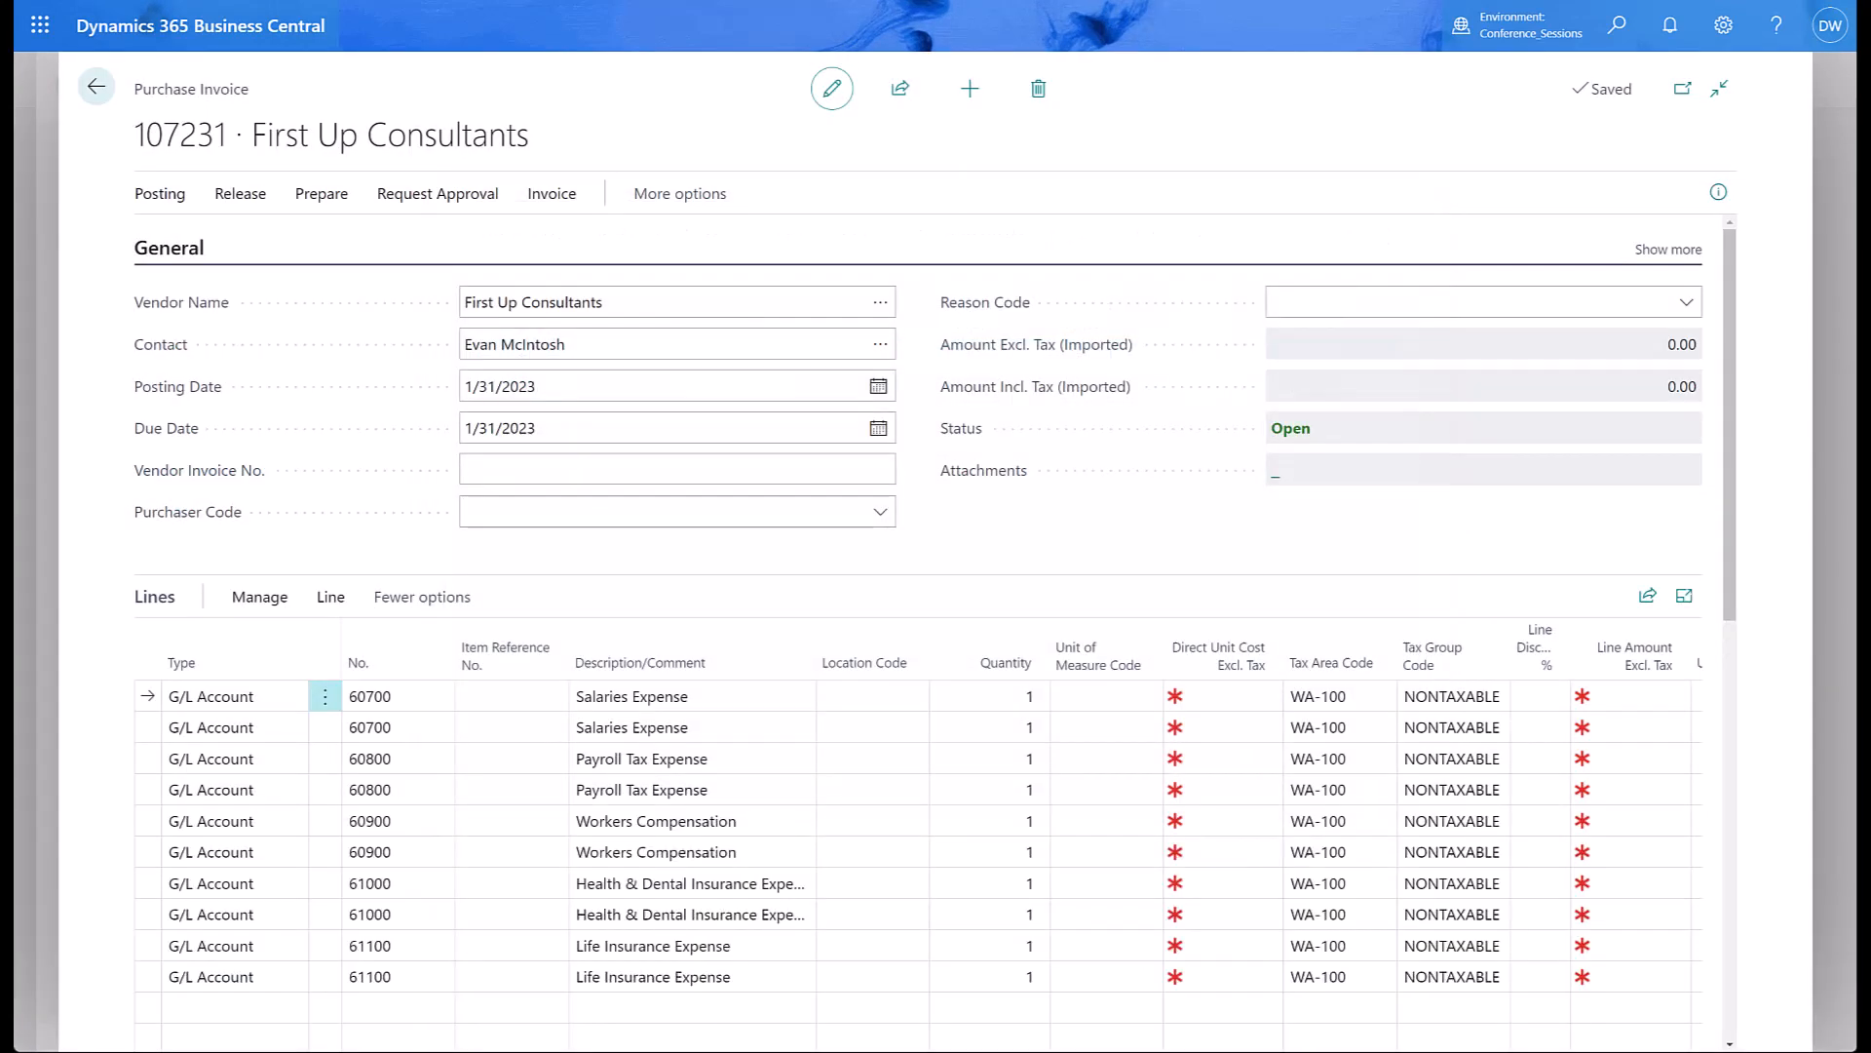
{"action": "scroll", "coordinate": [633, 936], "scroll_direction": "down", "scroll_amount": 1}
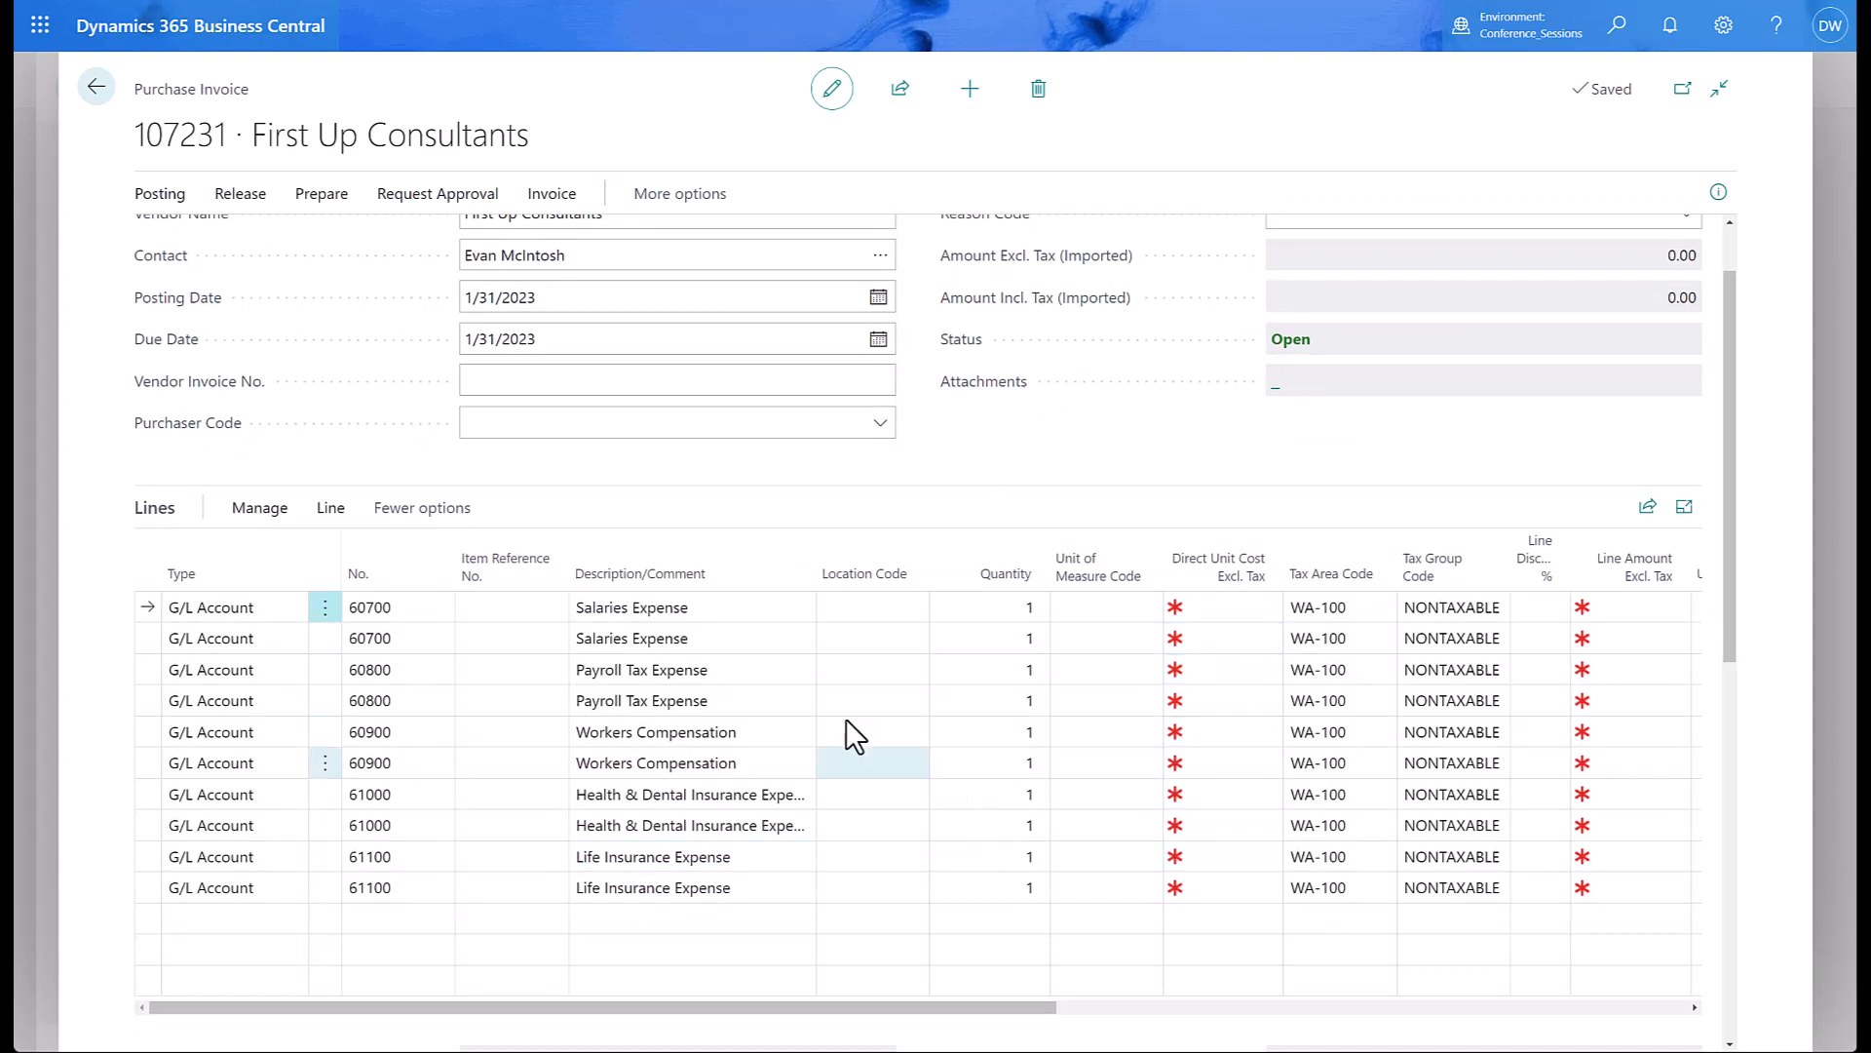
Exit invoice 107231 without posting and create another new purchase invoice.
{"action": "left_click", "coordinate": [98, 89]}
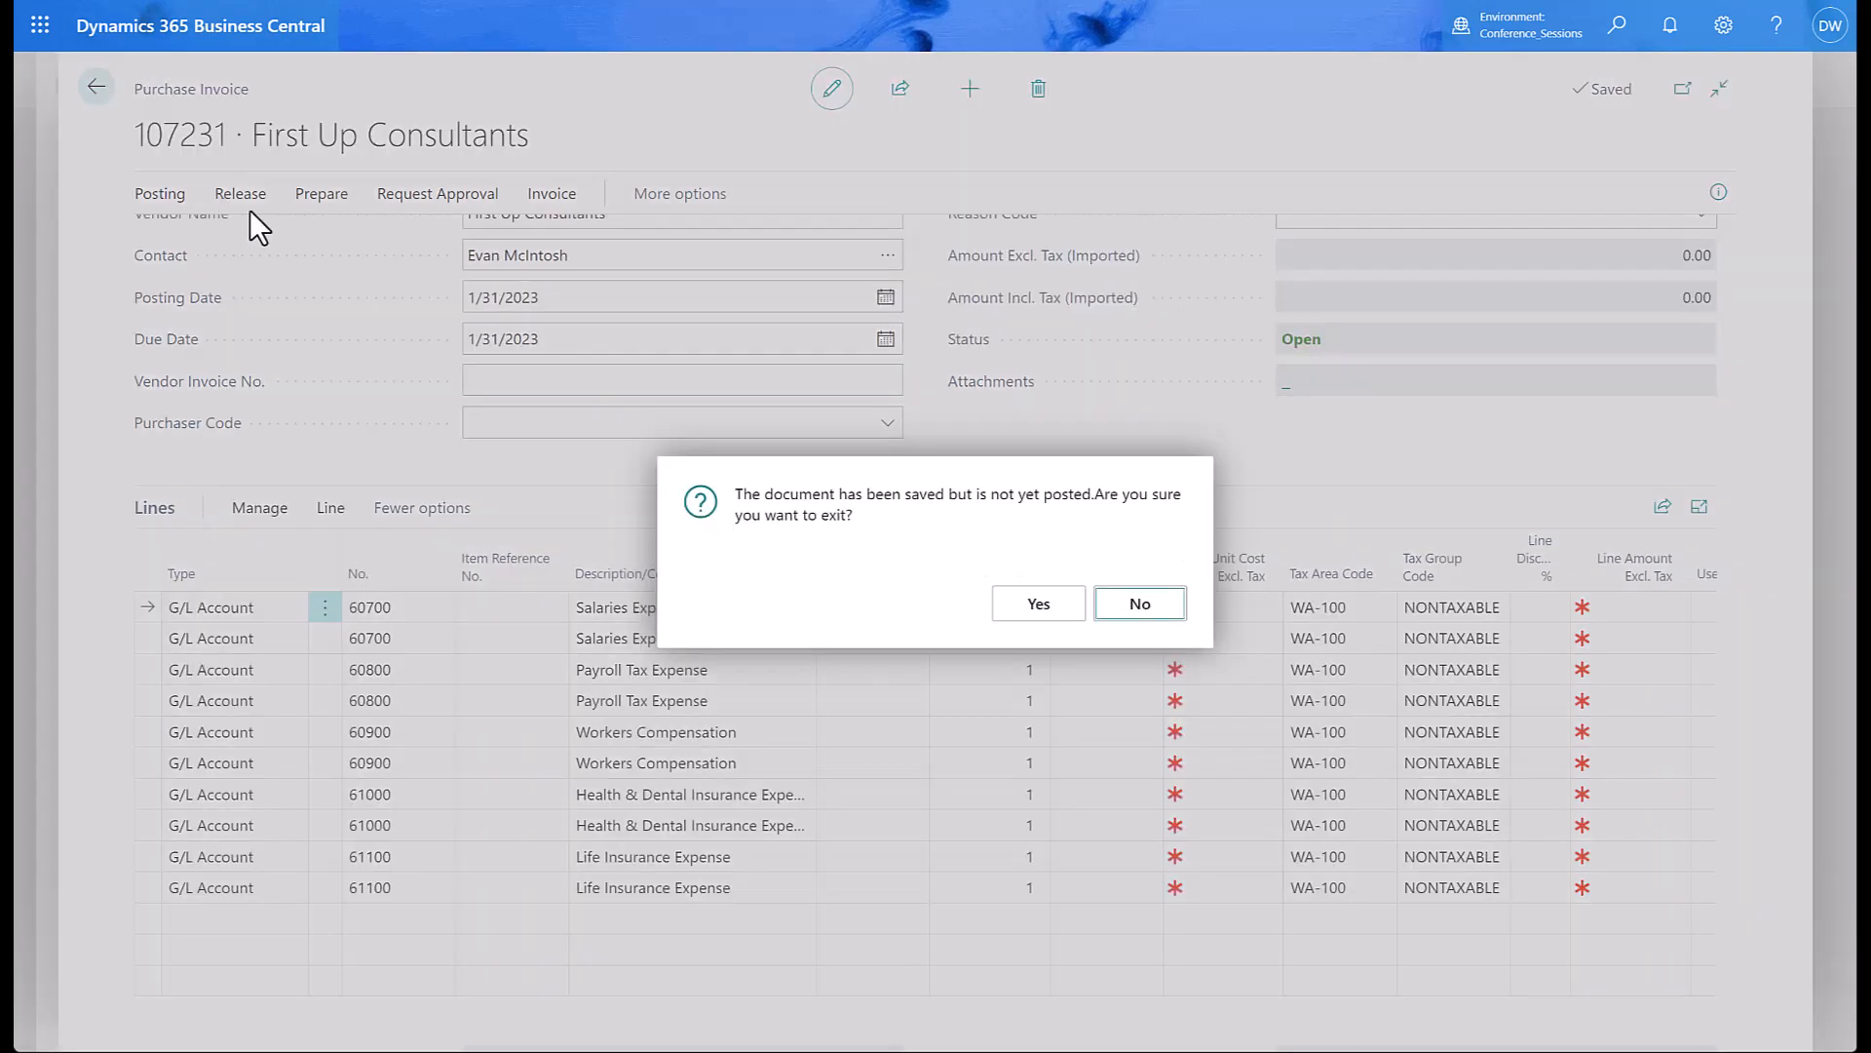
{"action": "left_click", "coordinate": [1052, 611]}
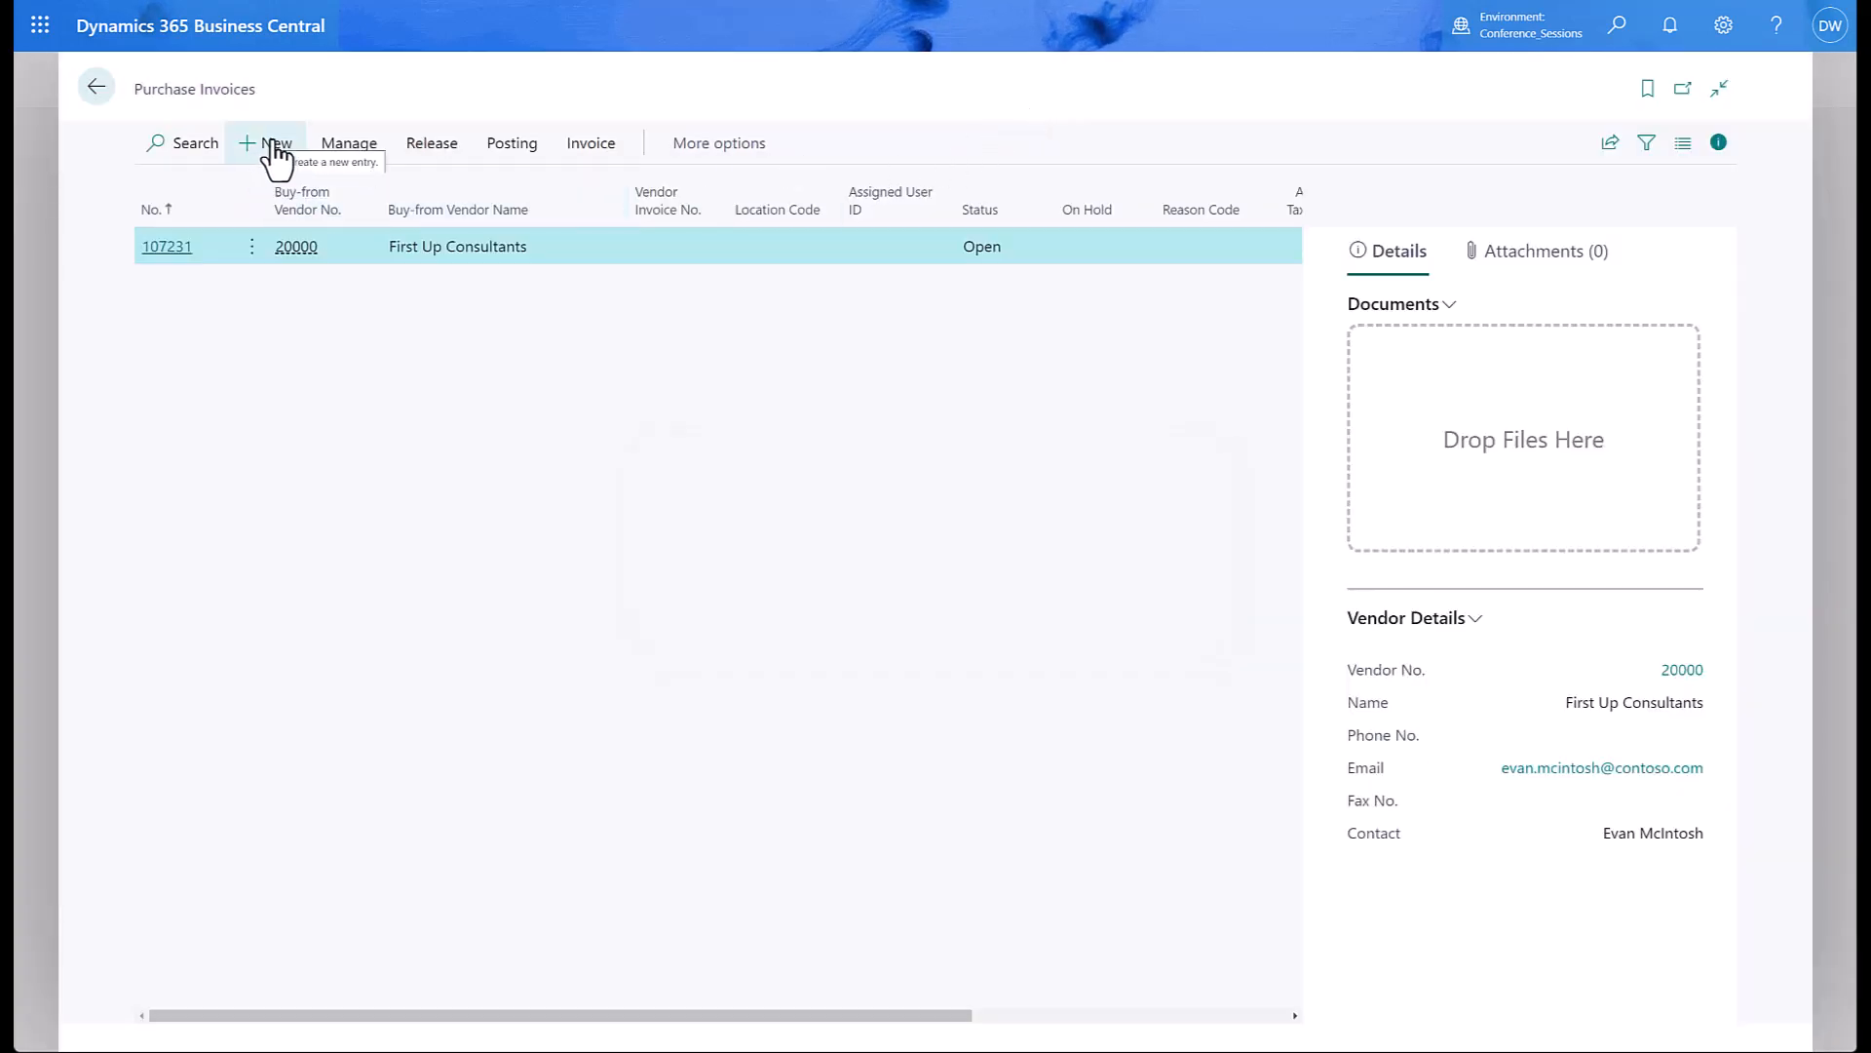
{"action": "left_click", "coordinate": [268, 151]}
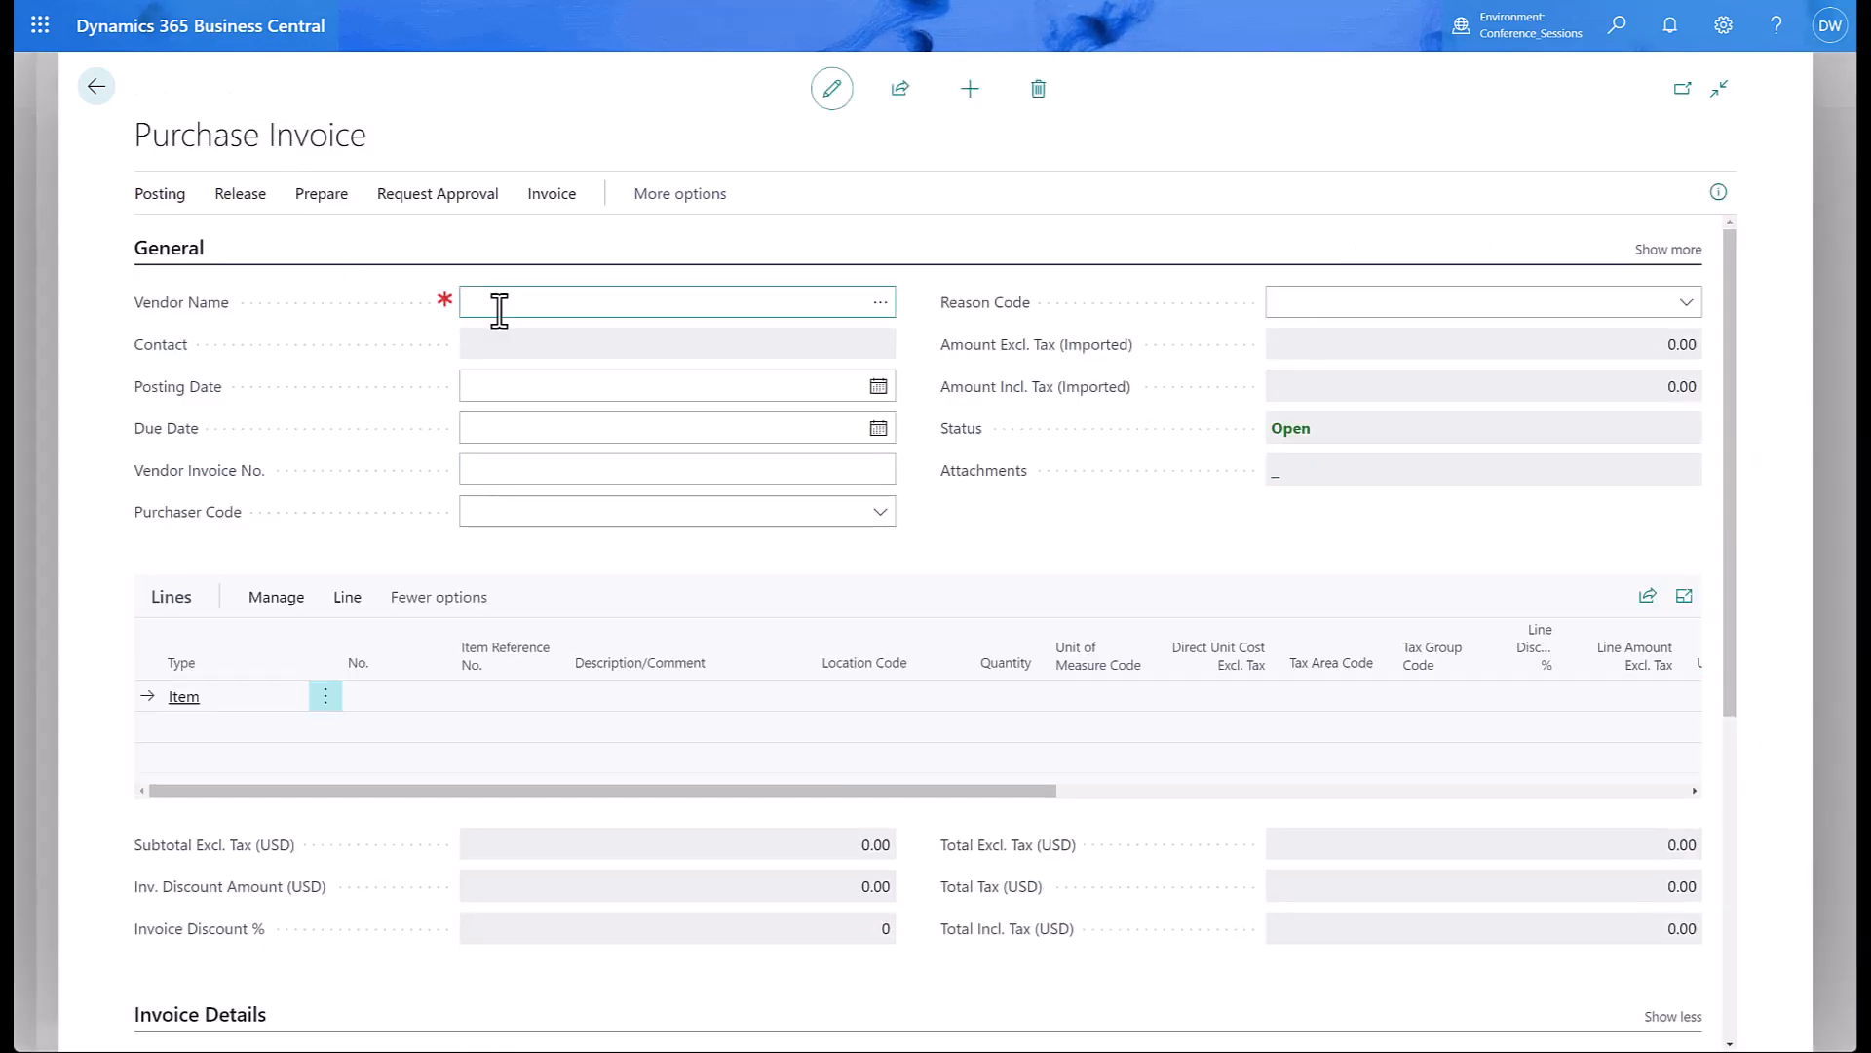
Fill invoice 107232 for vendor 81000 with the PAINT recurring lines (88.00), then exit unposted.
{"action": "type", "text": "81000"}
{"action": "key", "text": "Tab"}
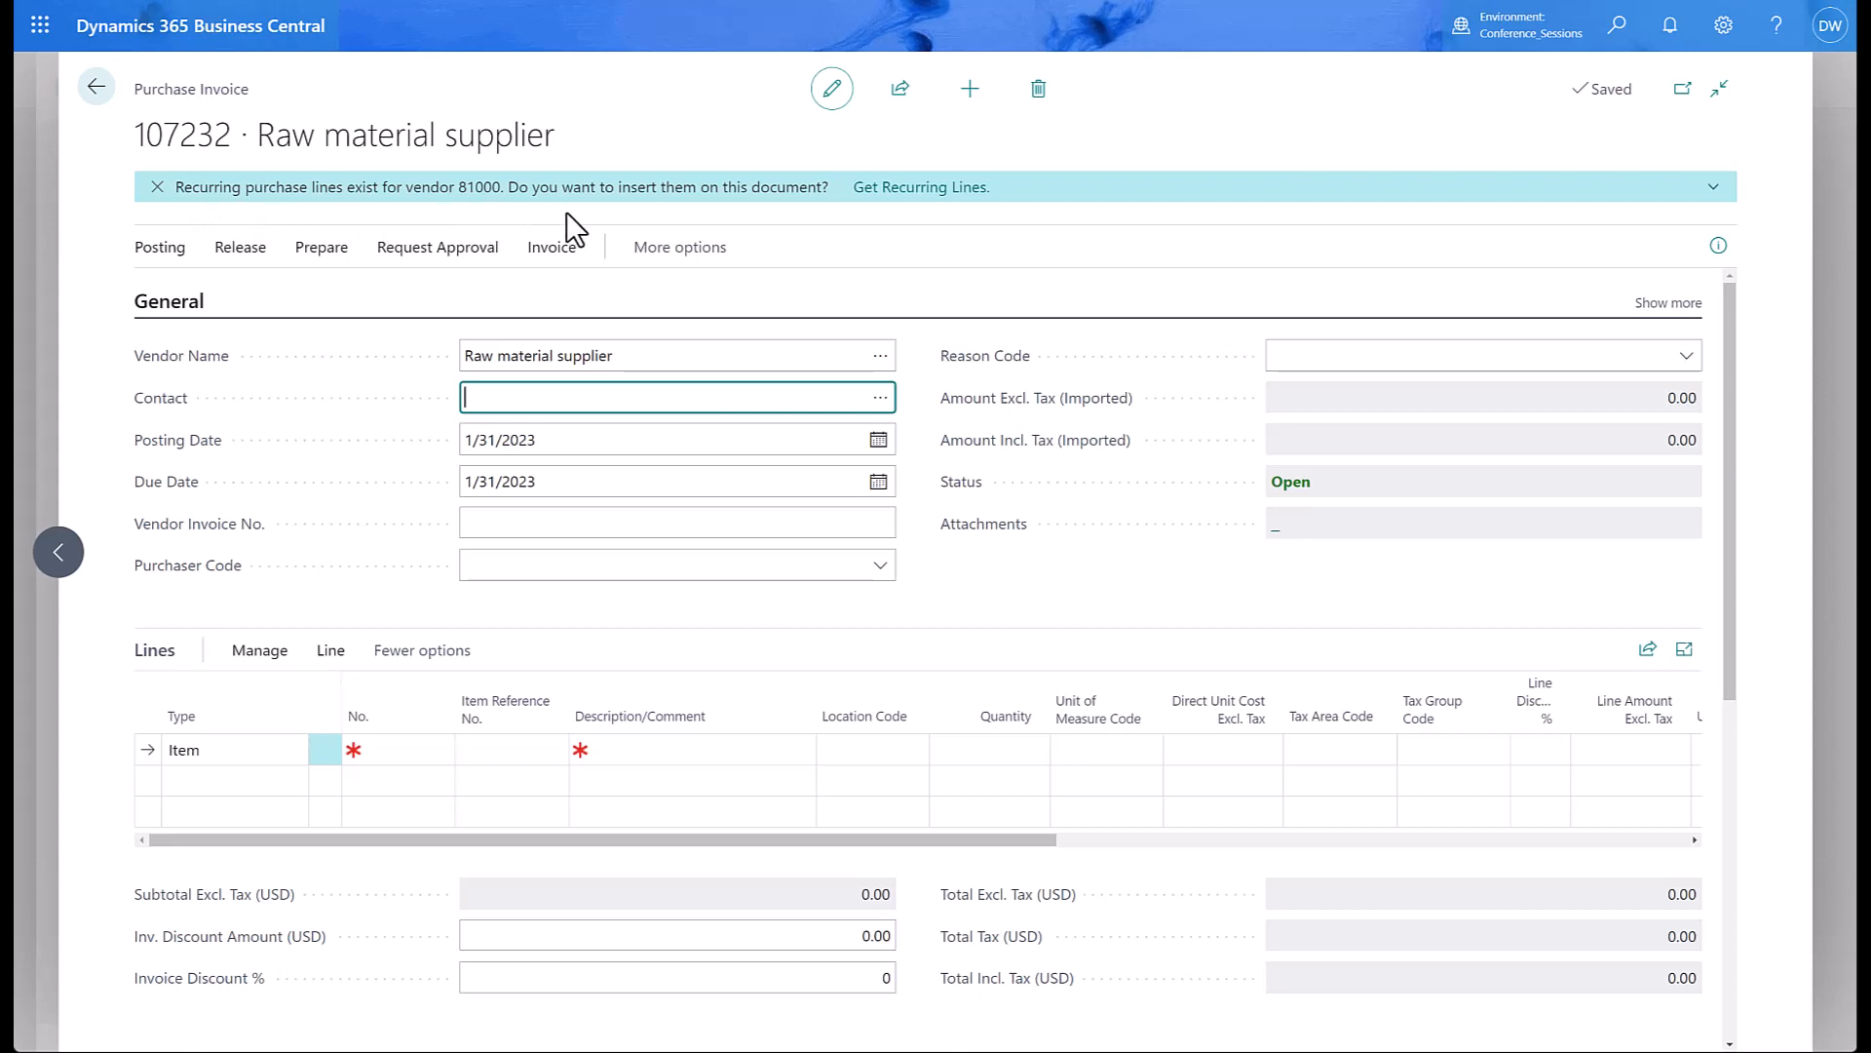
{"action": "left_click", "coordinate": [907, 190]}
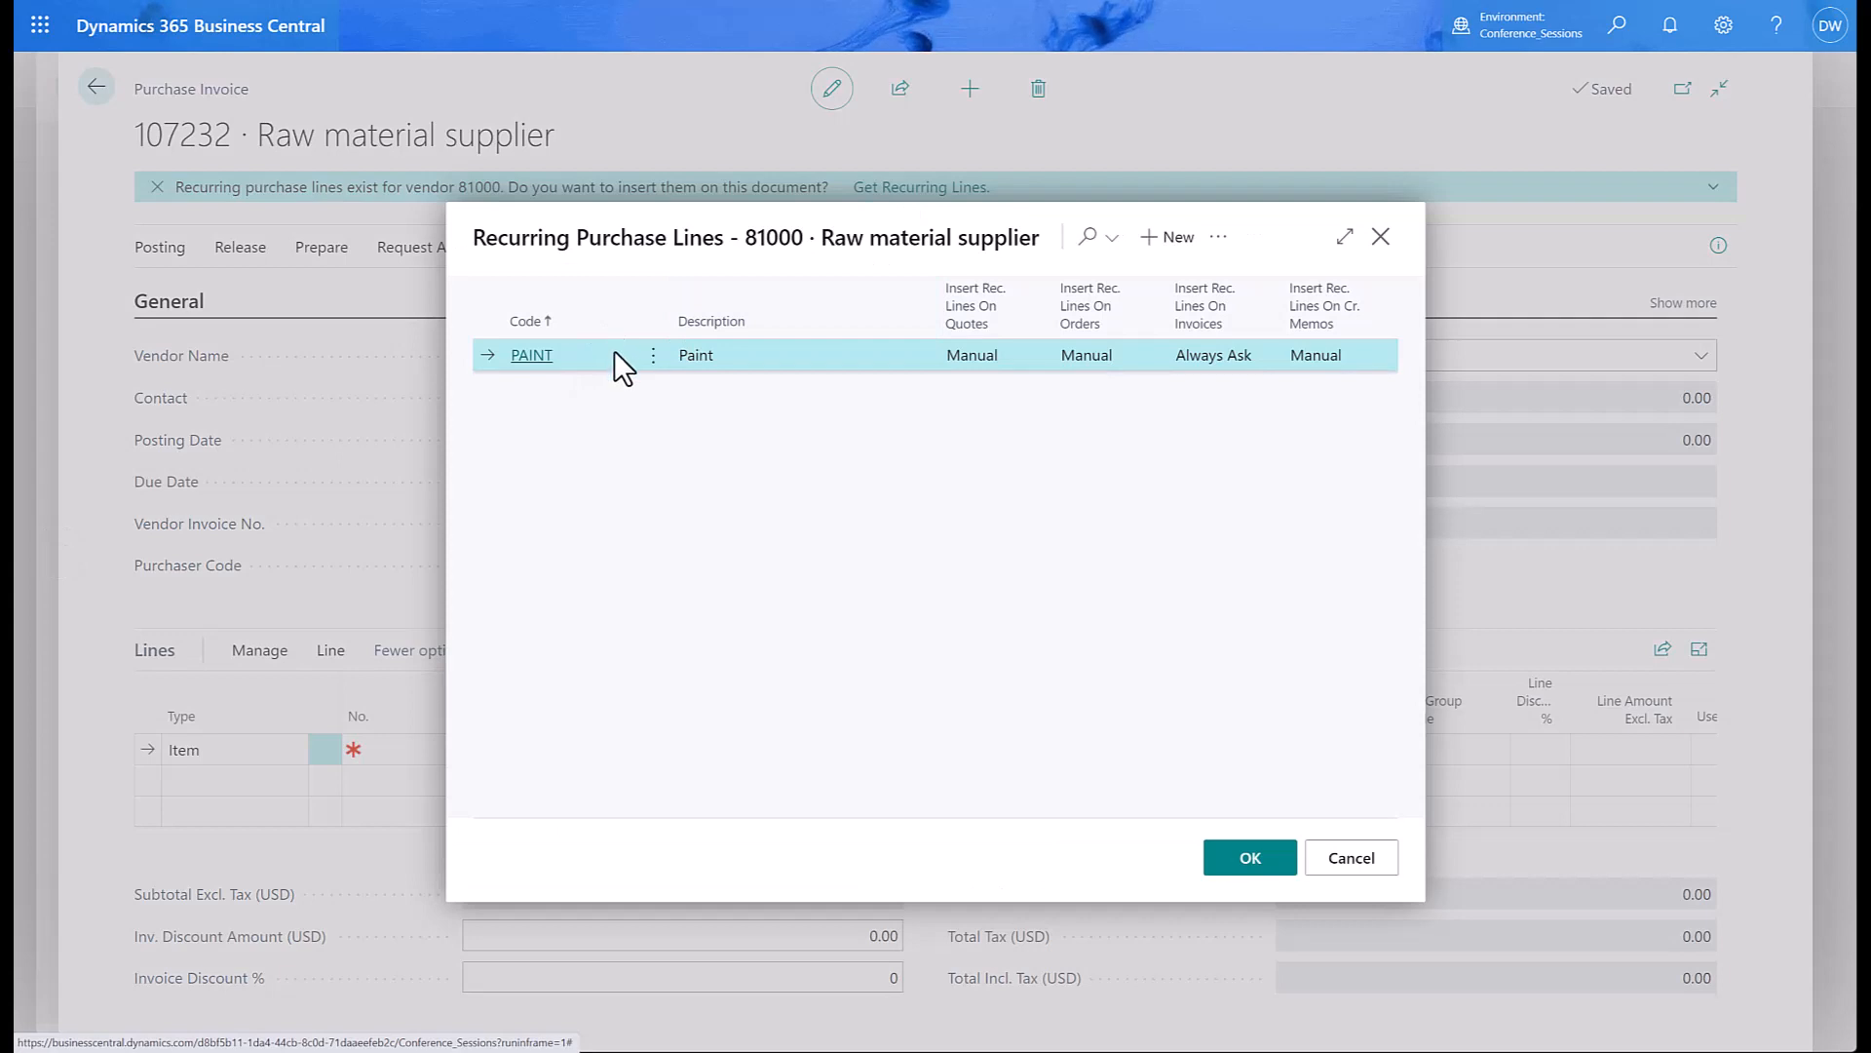
{"action": "left_click", "coordinate": [1247, 862]}
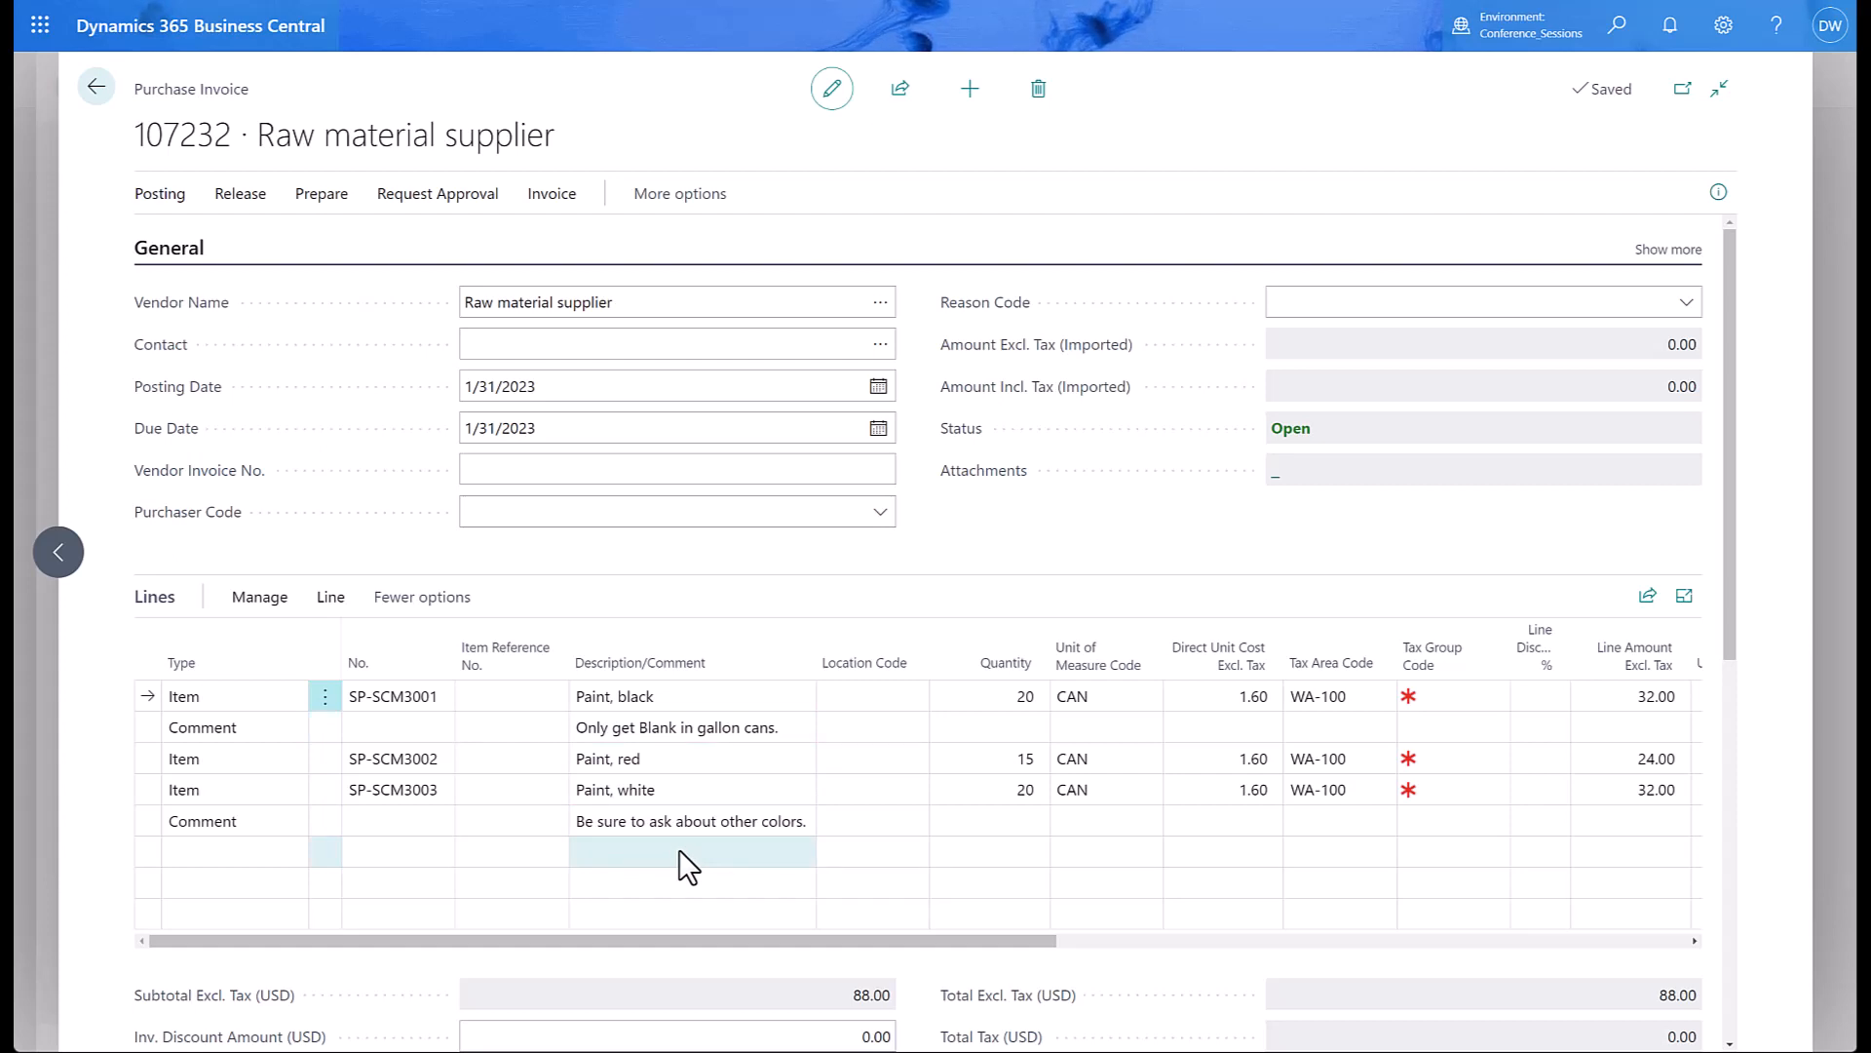
{"action": "left_click", "coordinate": [95, 93]}
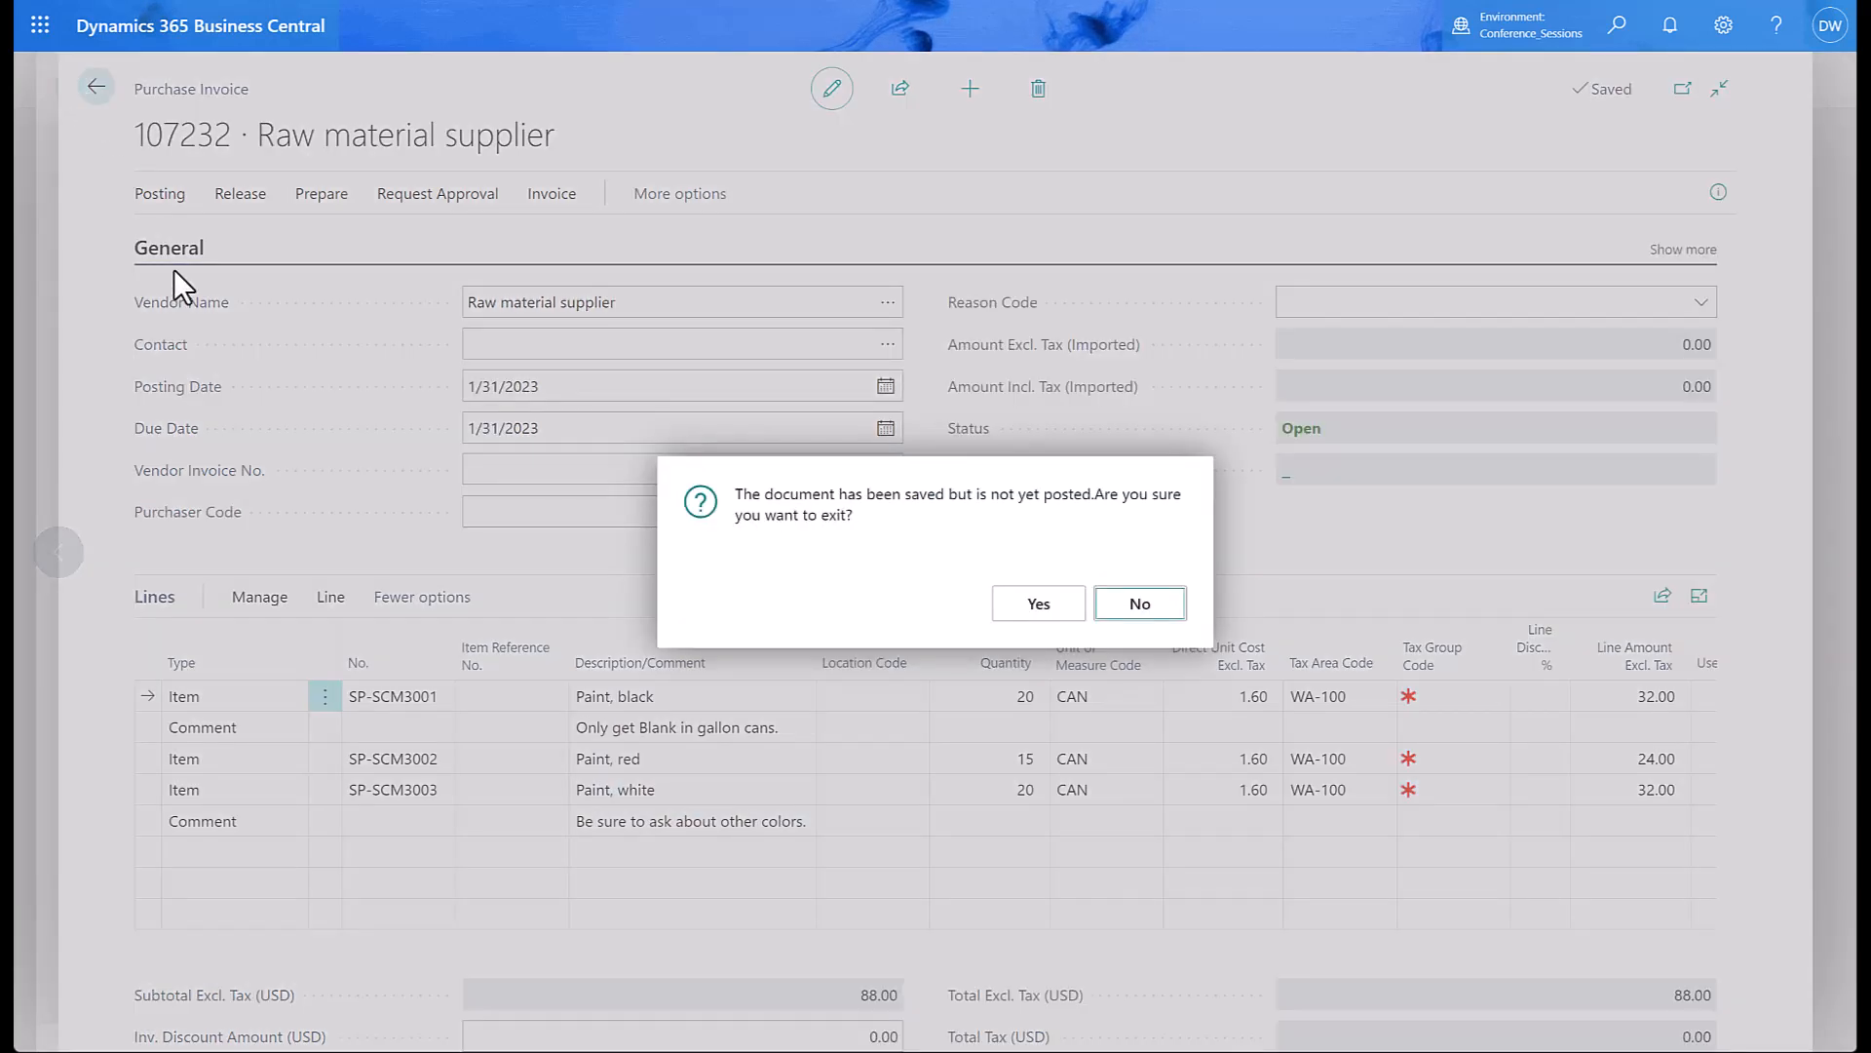
{"action": "left_click", "coordinate": [1039, 604]}
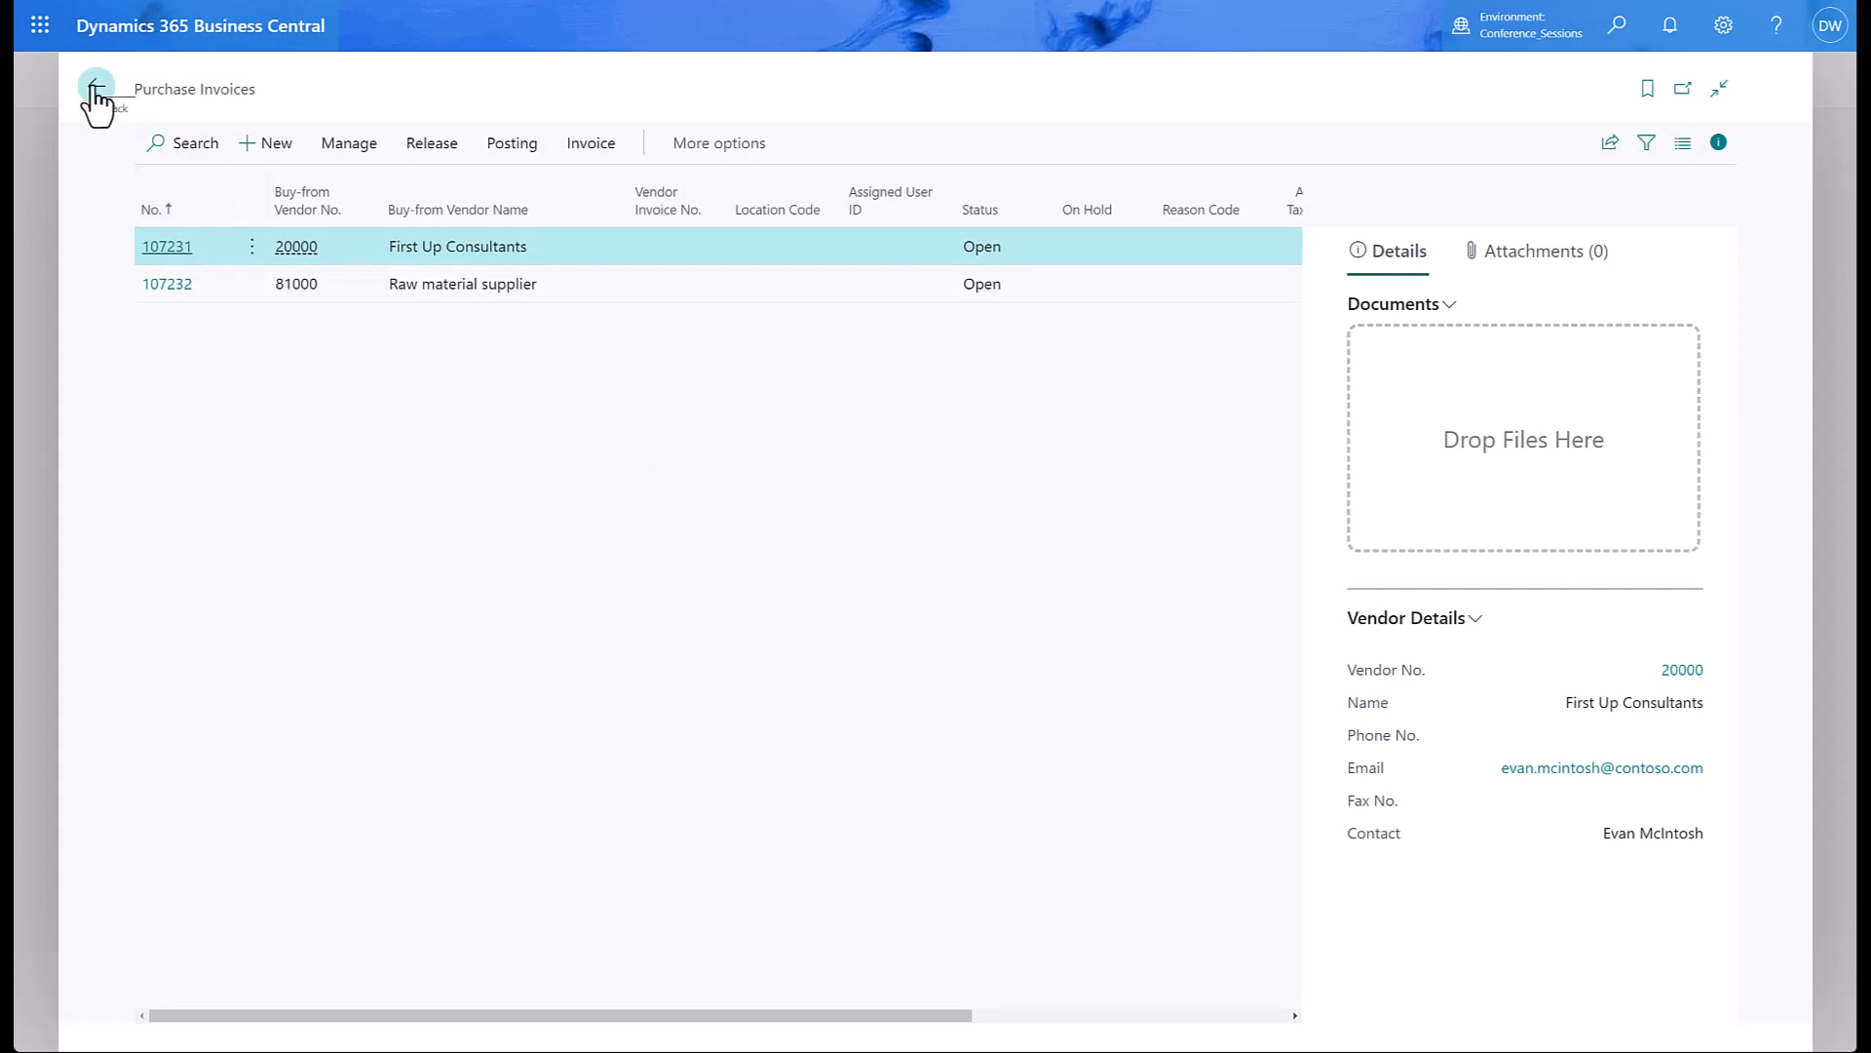
{"action": "left_click", "coordinate": [1617, 35]}
{"action": "type", "text": "re"}
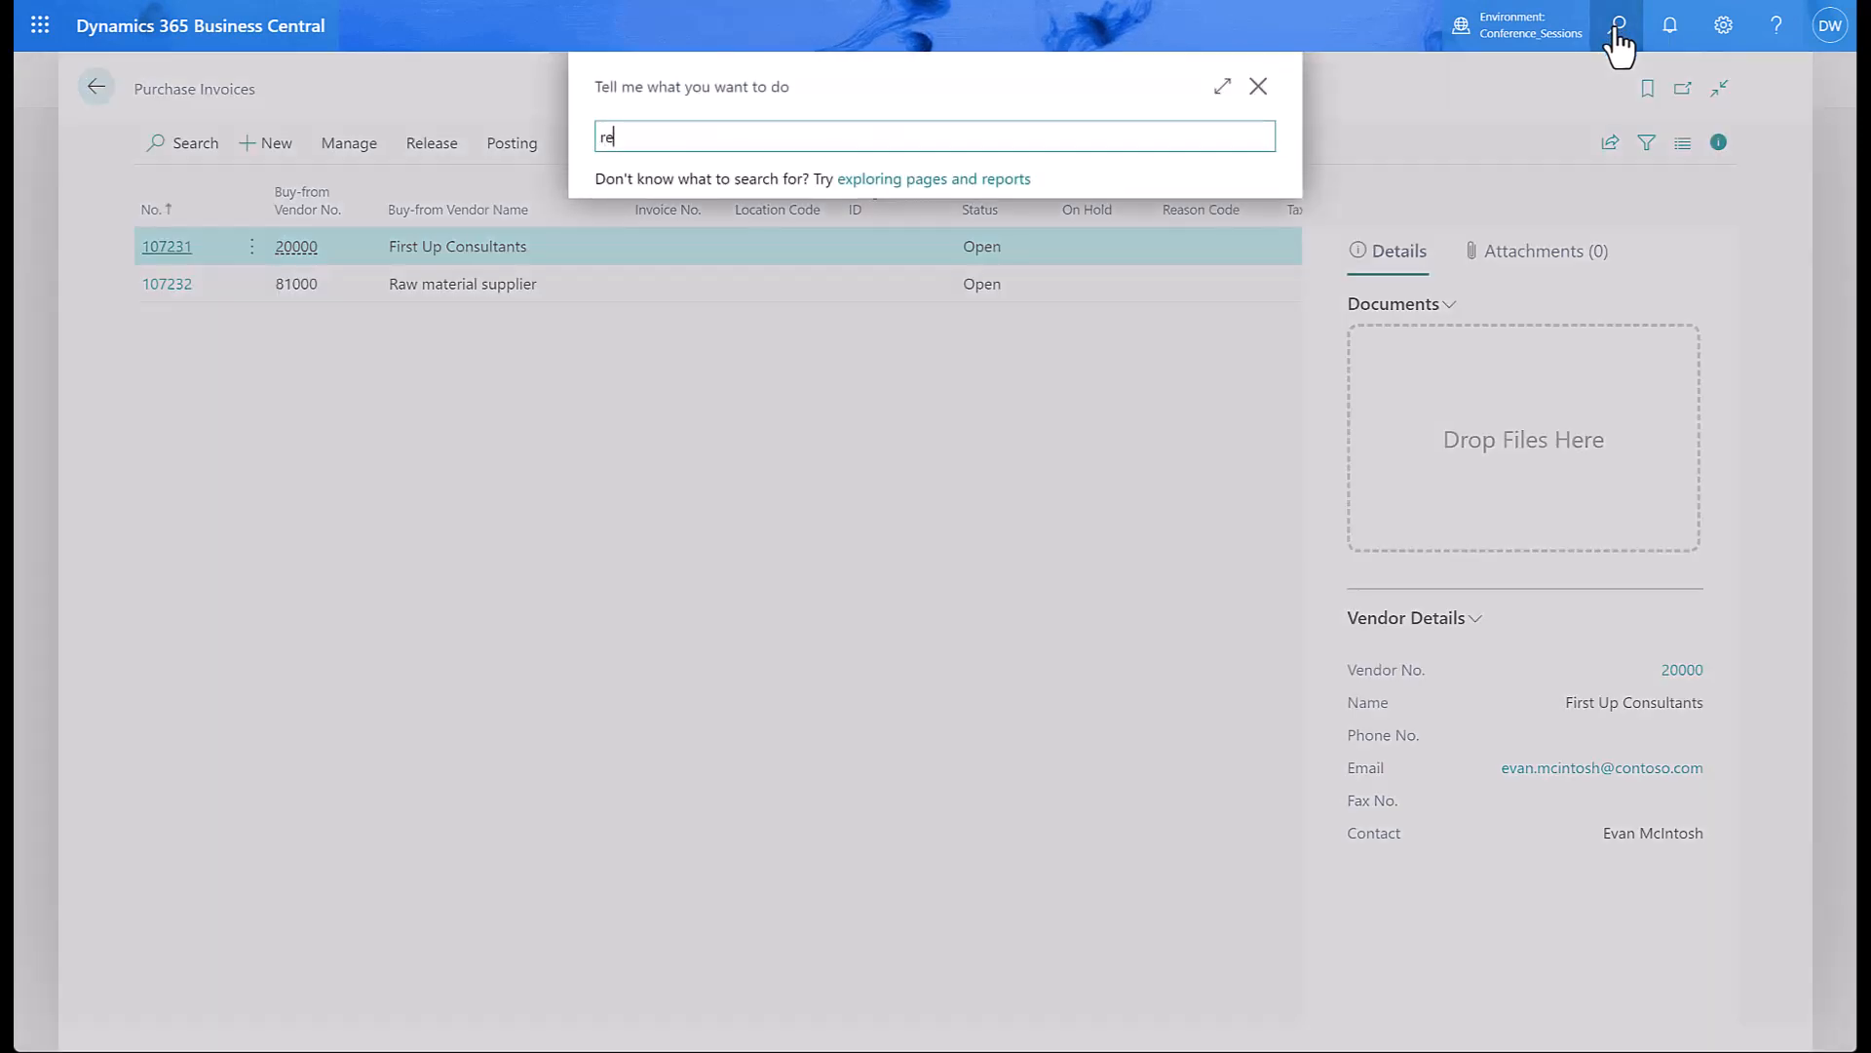
{"action": "type", "text": "curr sale line"}
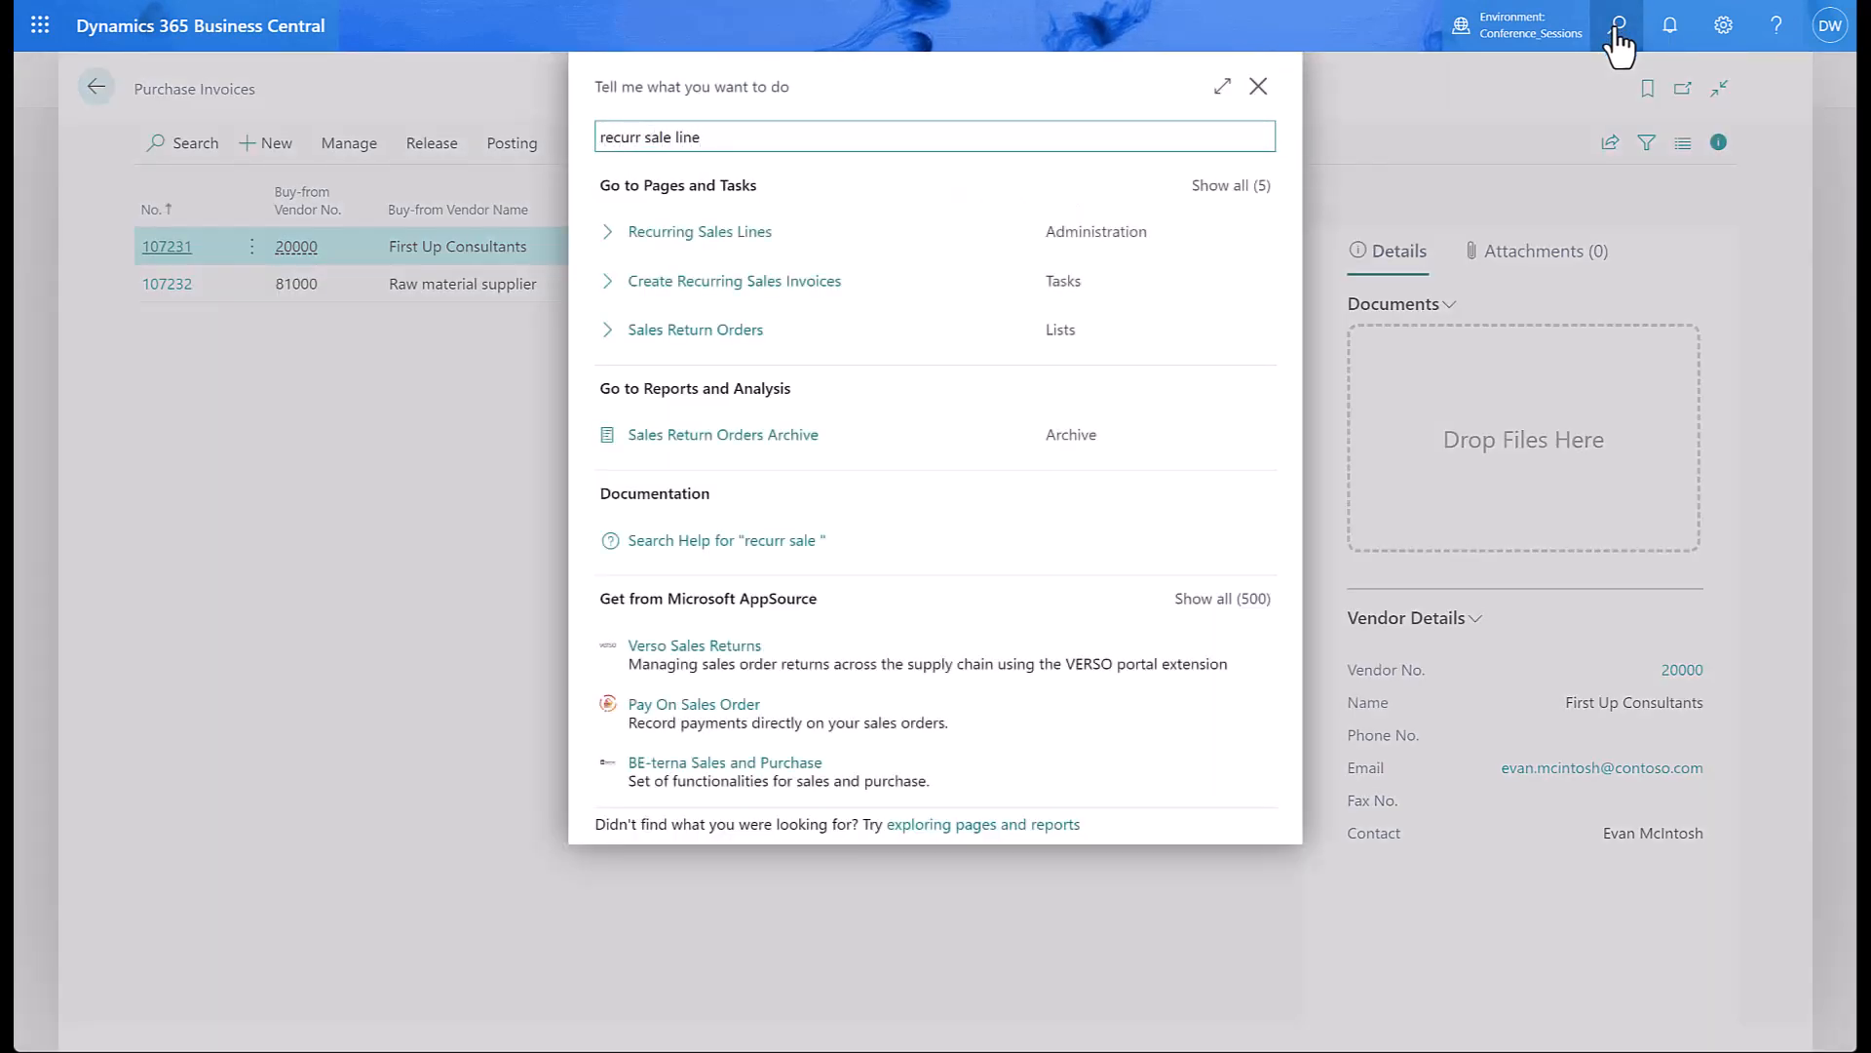
{"action": "left_click", "coordinate": [659, 233]}
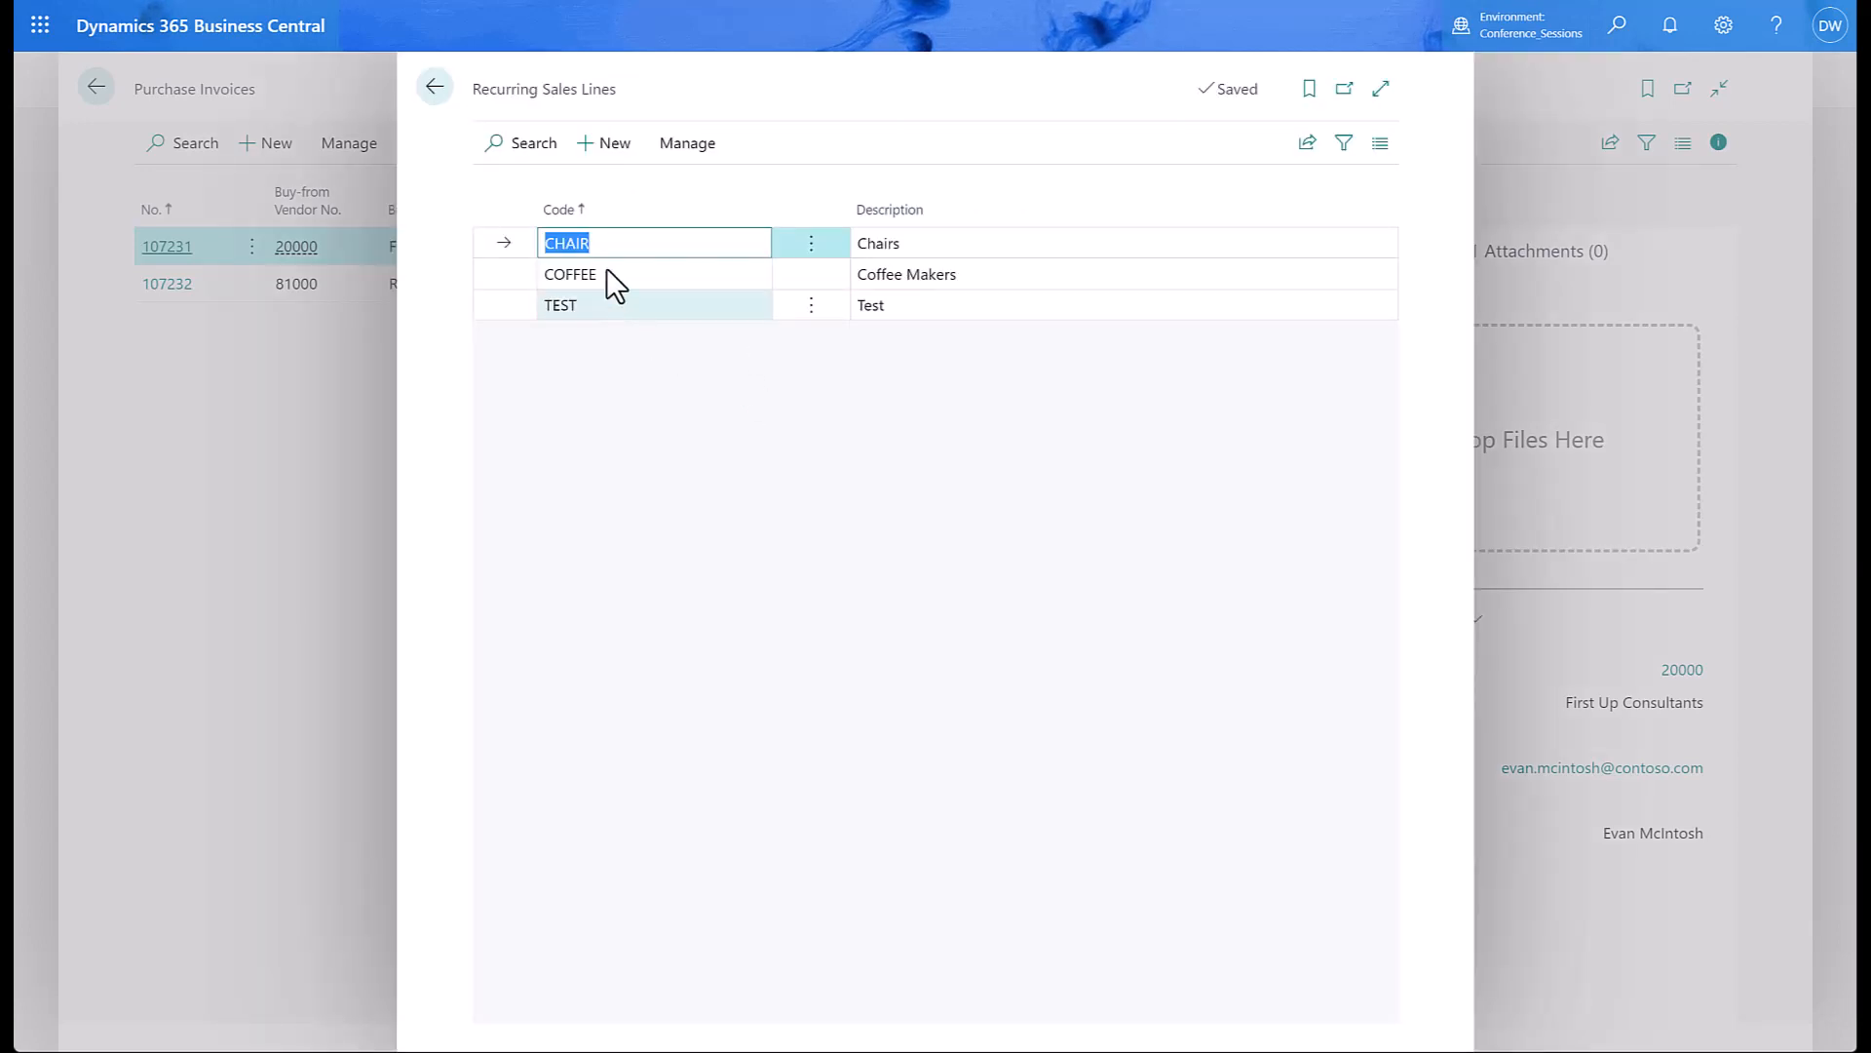
{"action": "left_click", "coordinate": [669, 146]}
{"action": "left_click", "coordinate": [532, 192]}
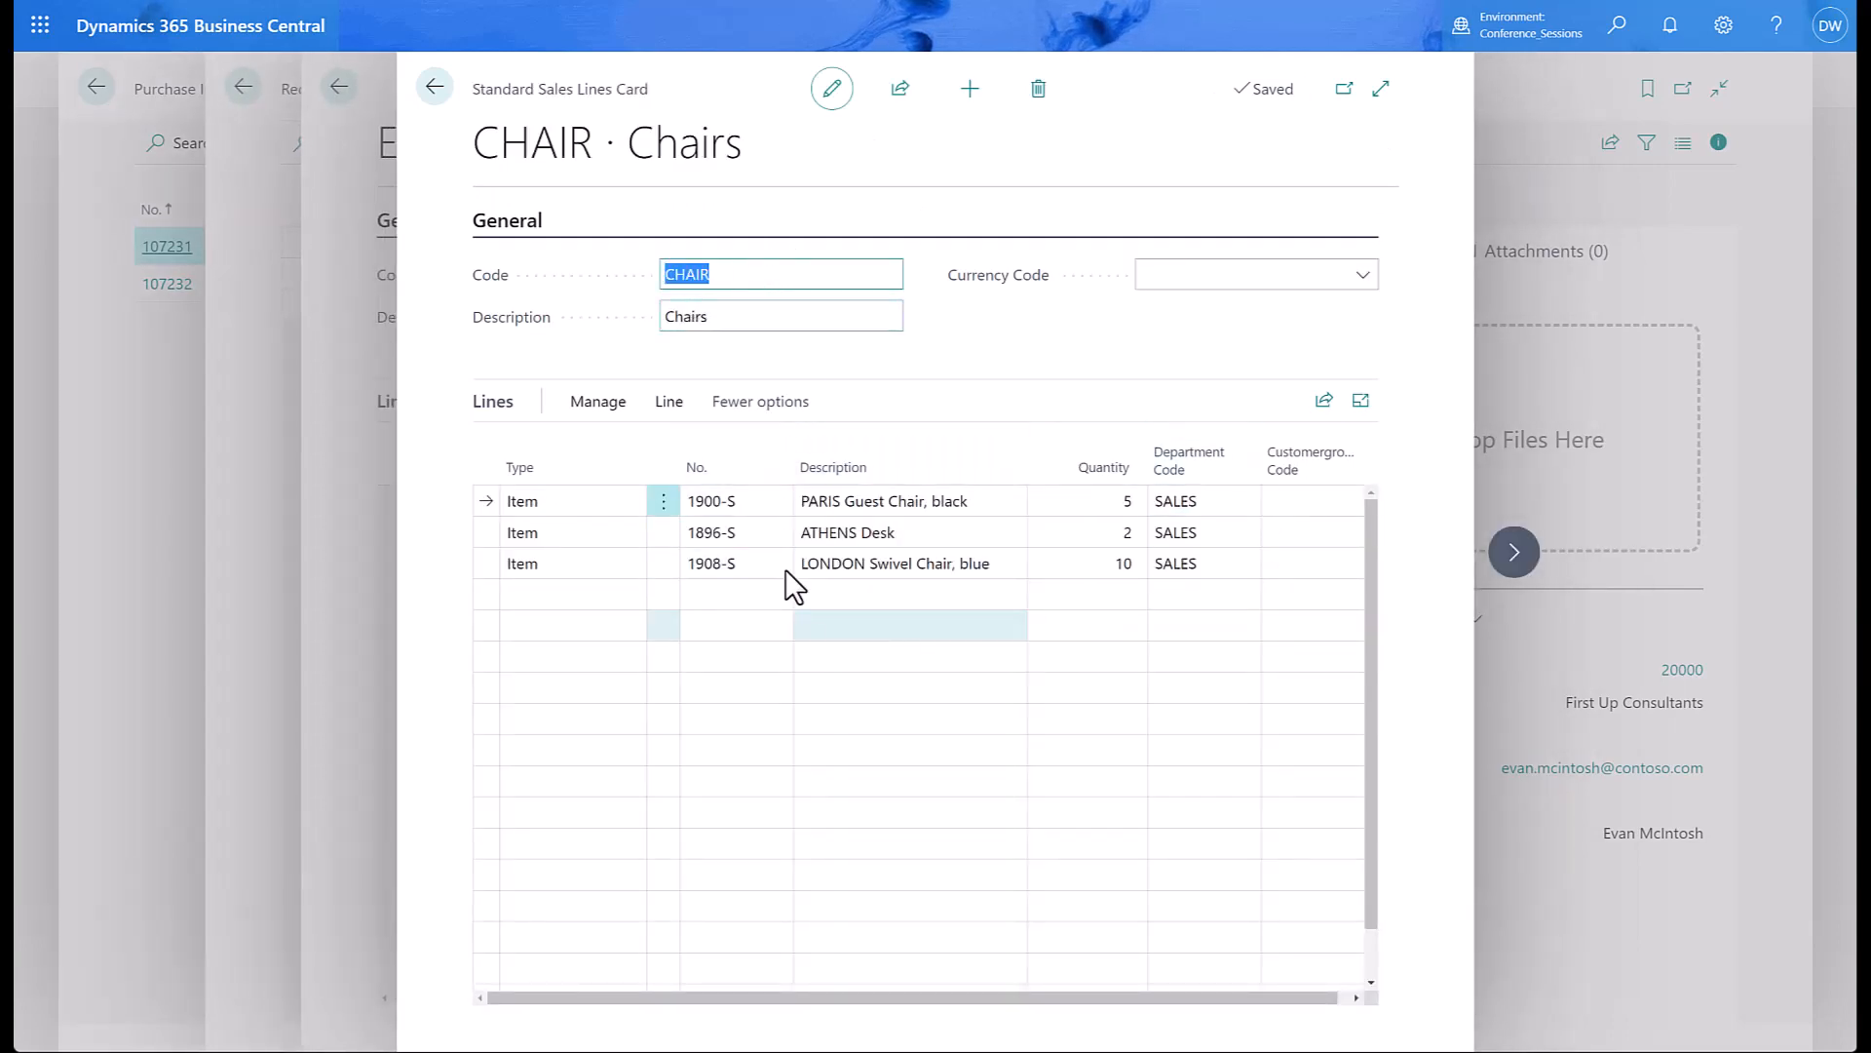
{"action": "left_click", "coordinate": [435, 88]}
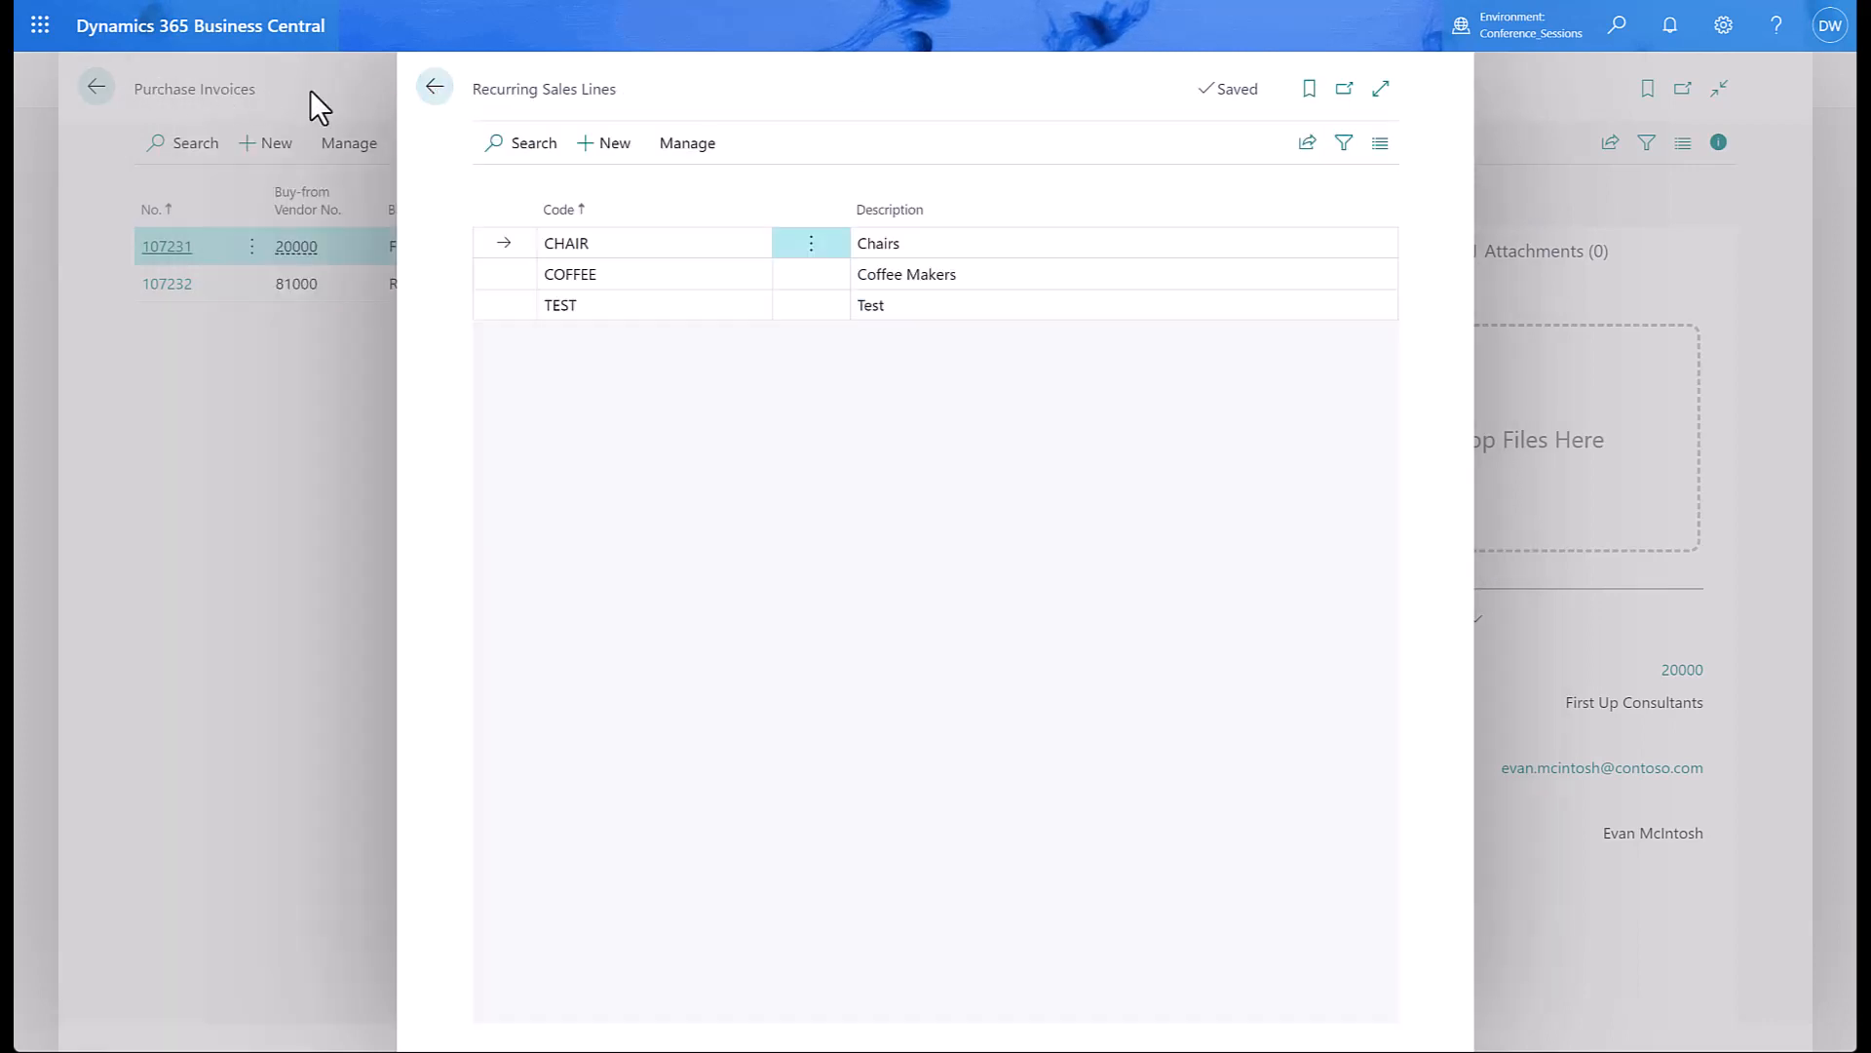
{"action": "left_click", "coordinate": [435, 89]}
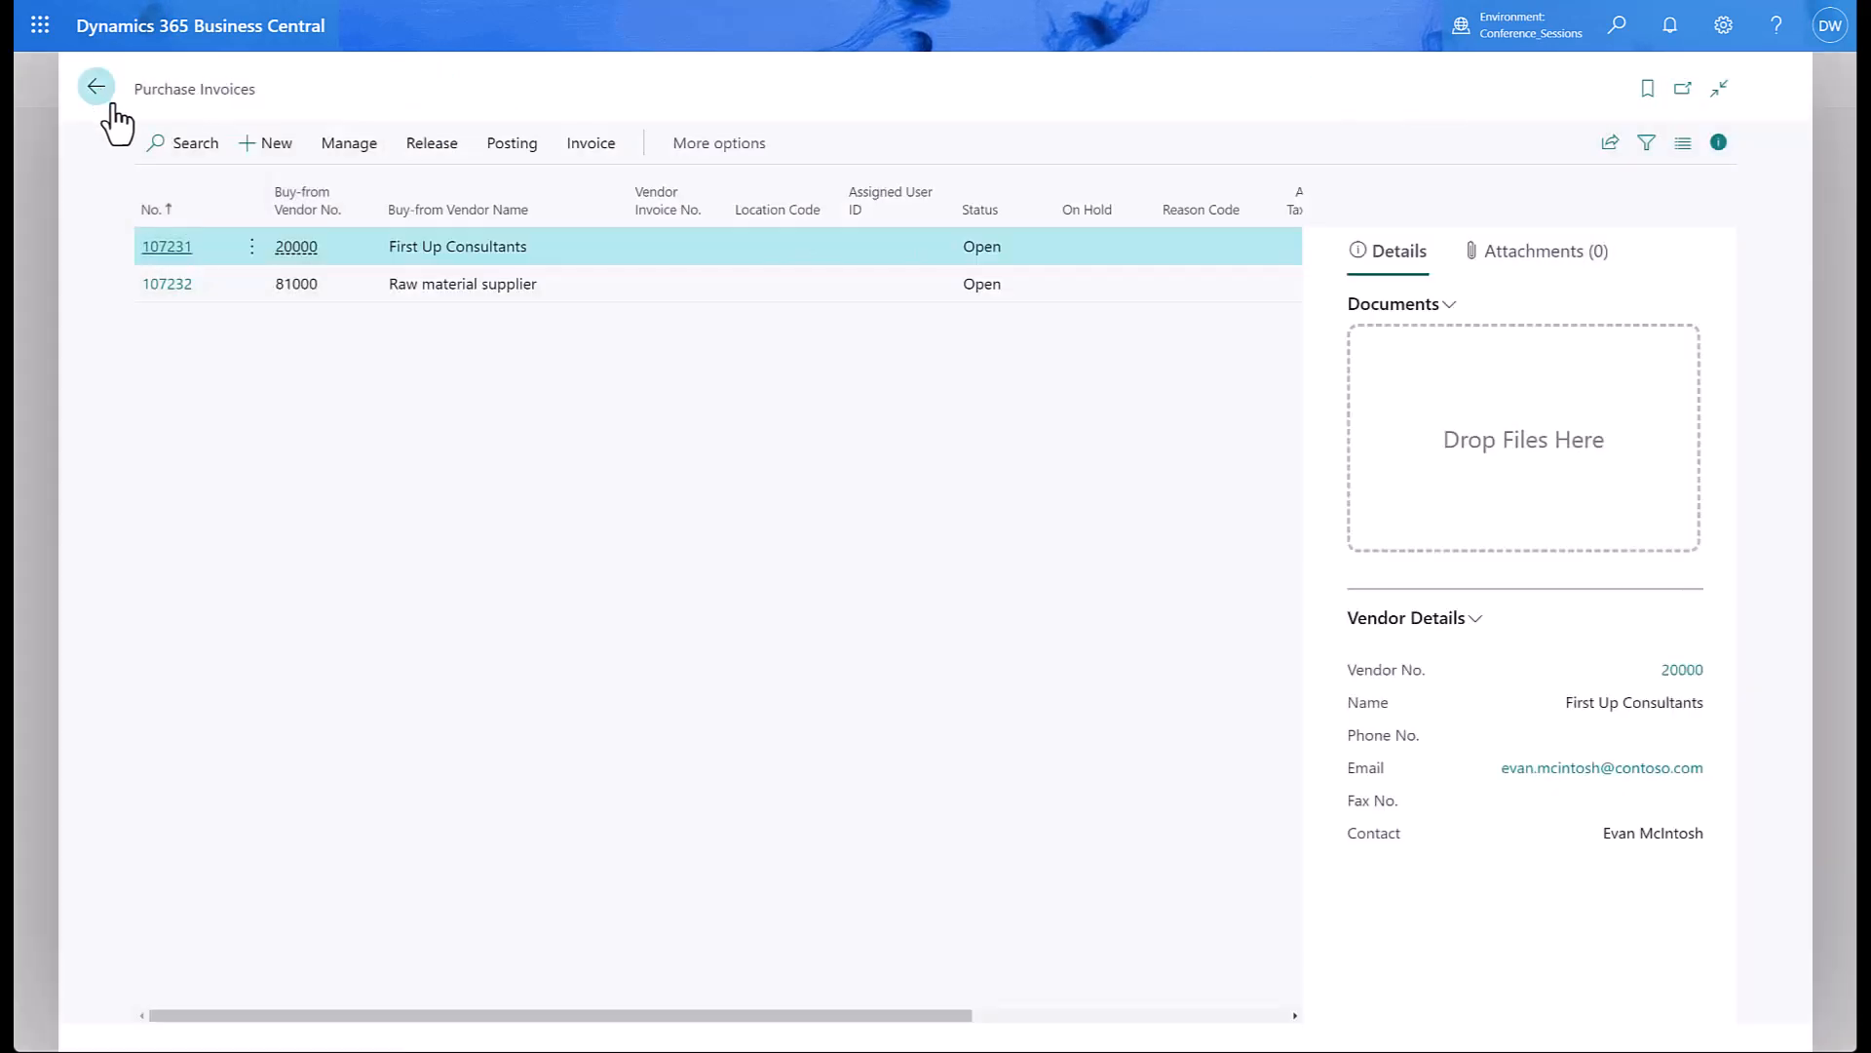
{"action": "left_click", "coordinate": [97, 90]}
Check customer 10000 Adatum Corporation's recurring sales lines show CHAIR set to Automatic, then return home.
{"action": "left_click", "coordinate": [180, 83]}
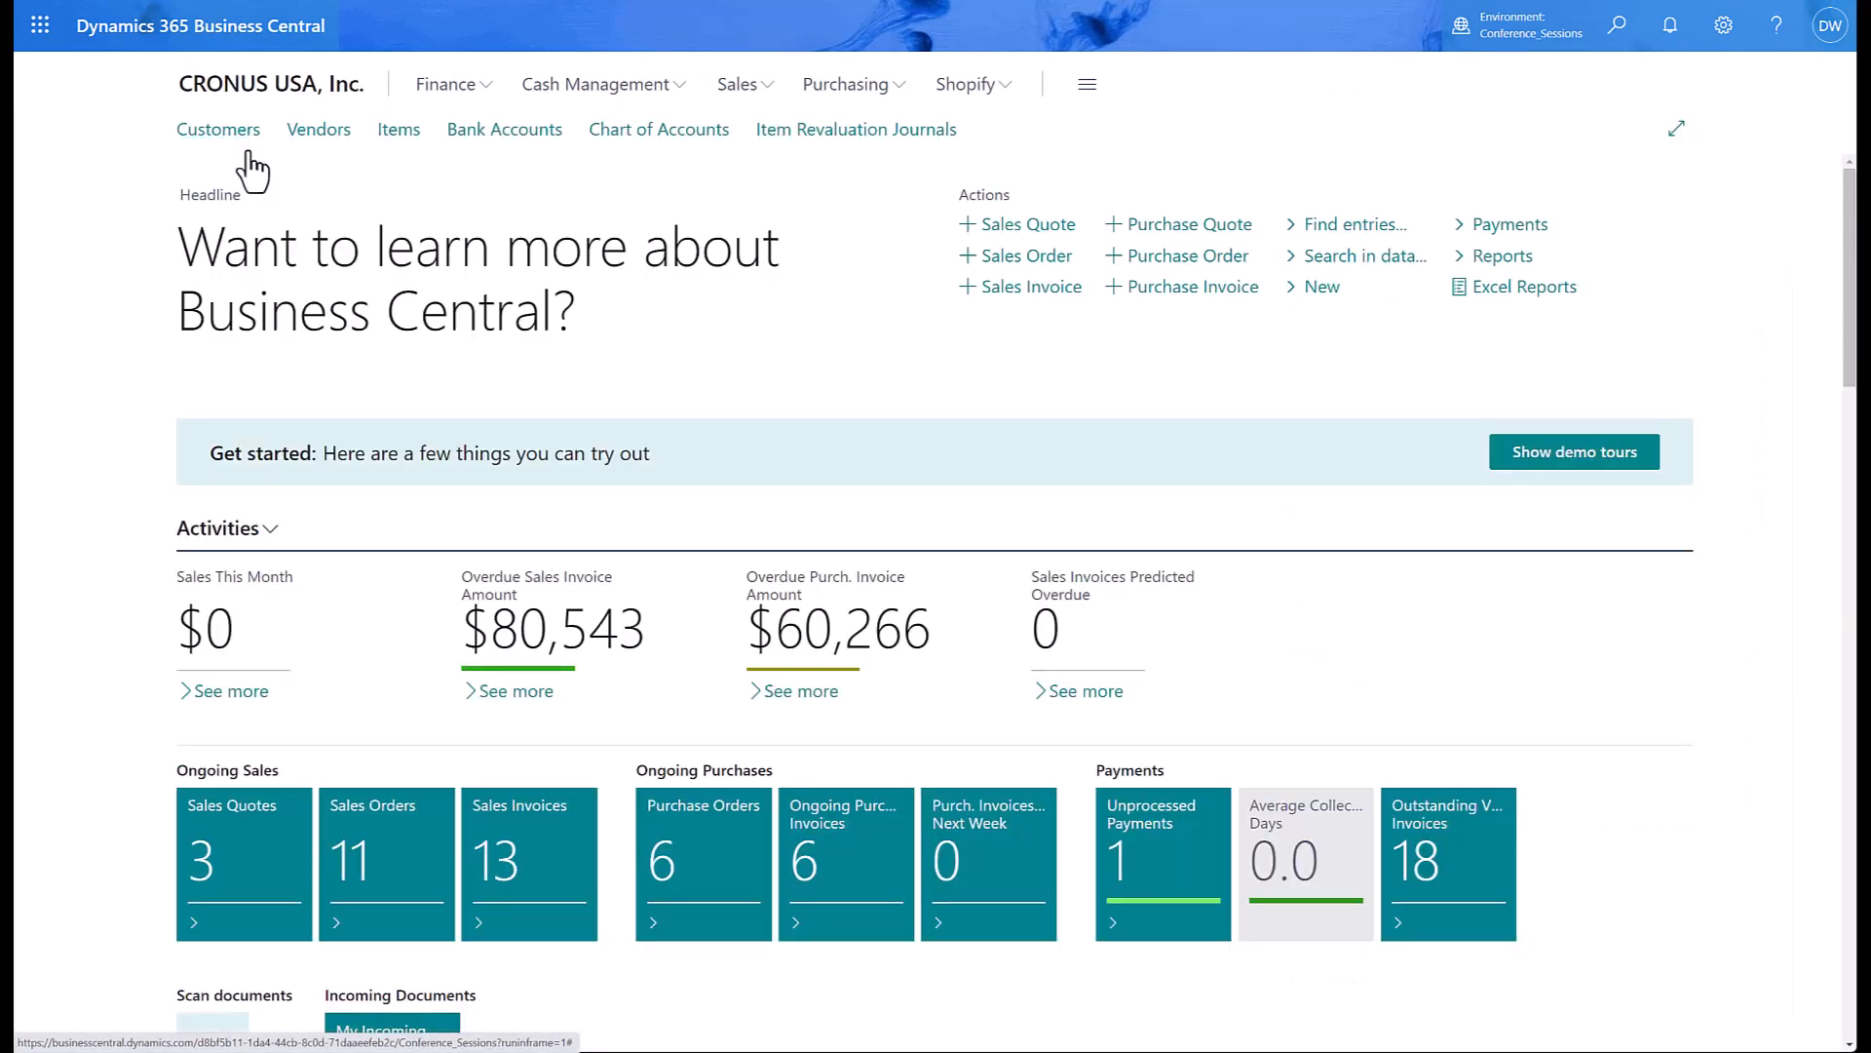
{"action": "left_click", "coordinate": [210, 132]}
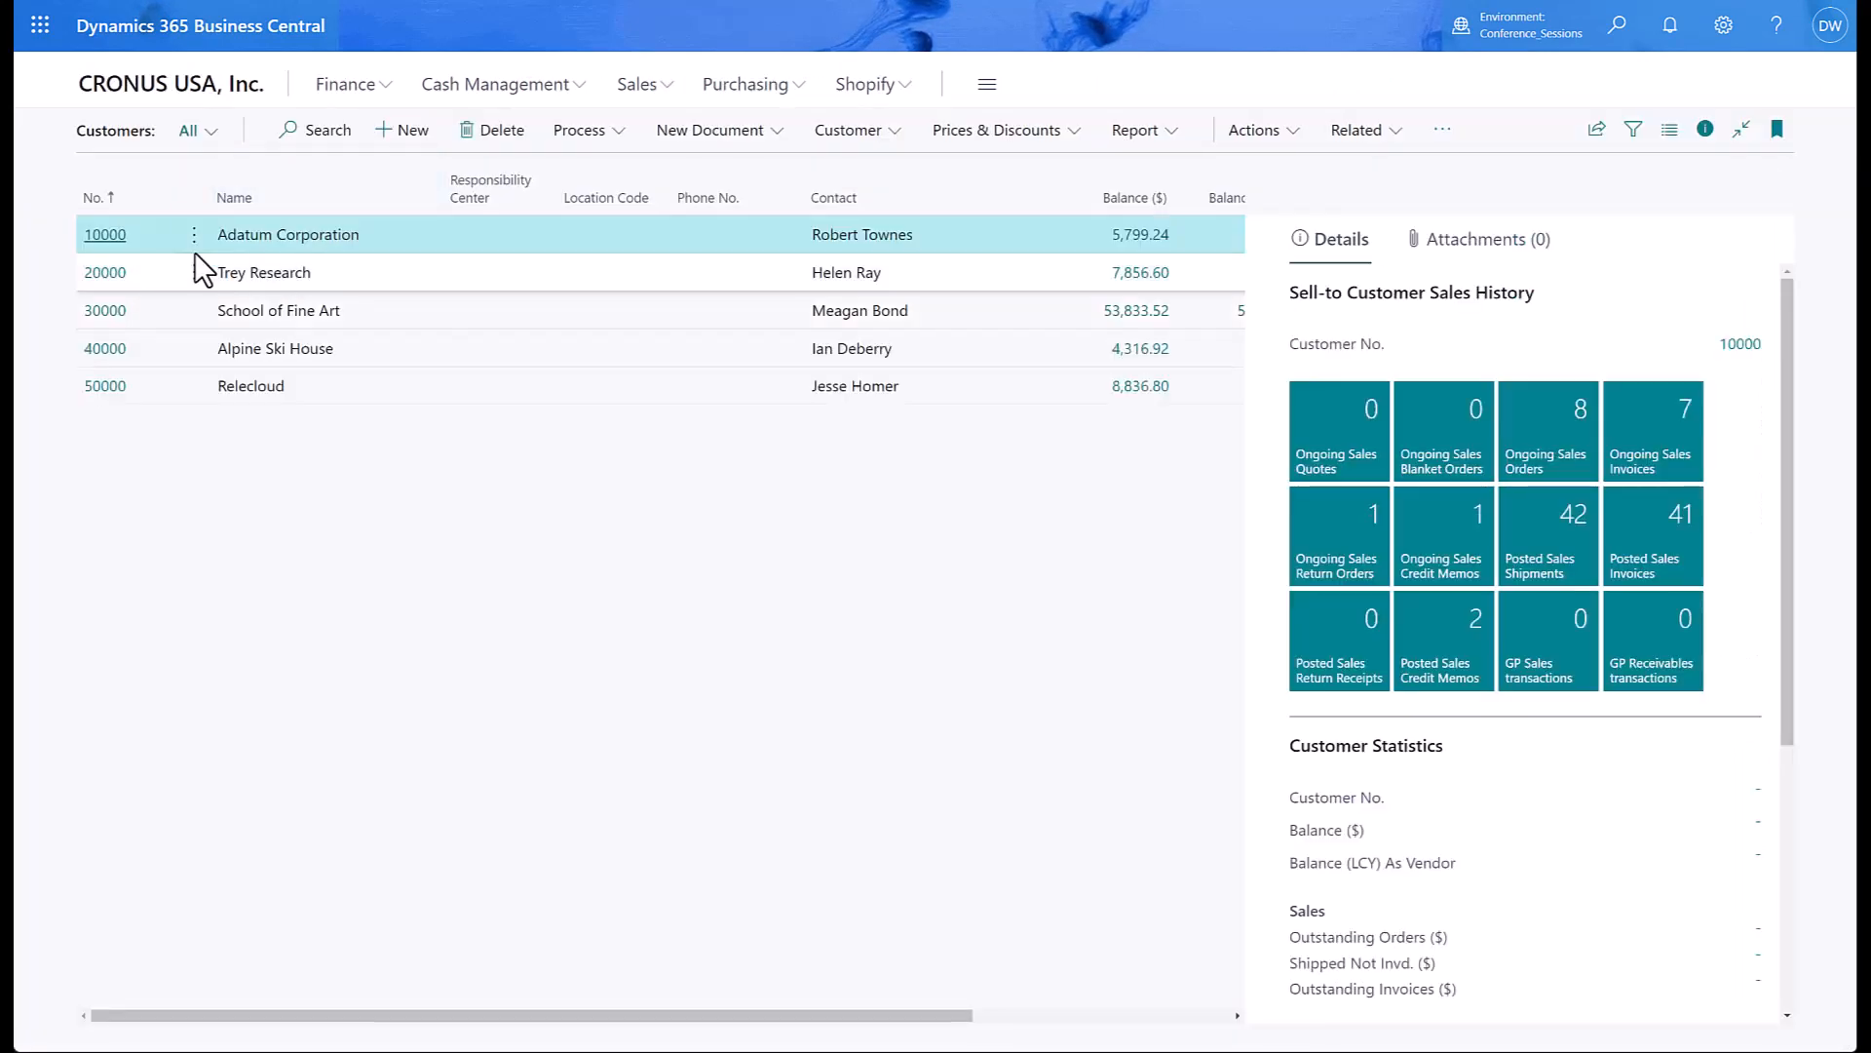
{"action": "left_click", "coordinate": [115, 235]}
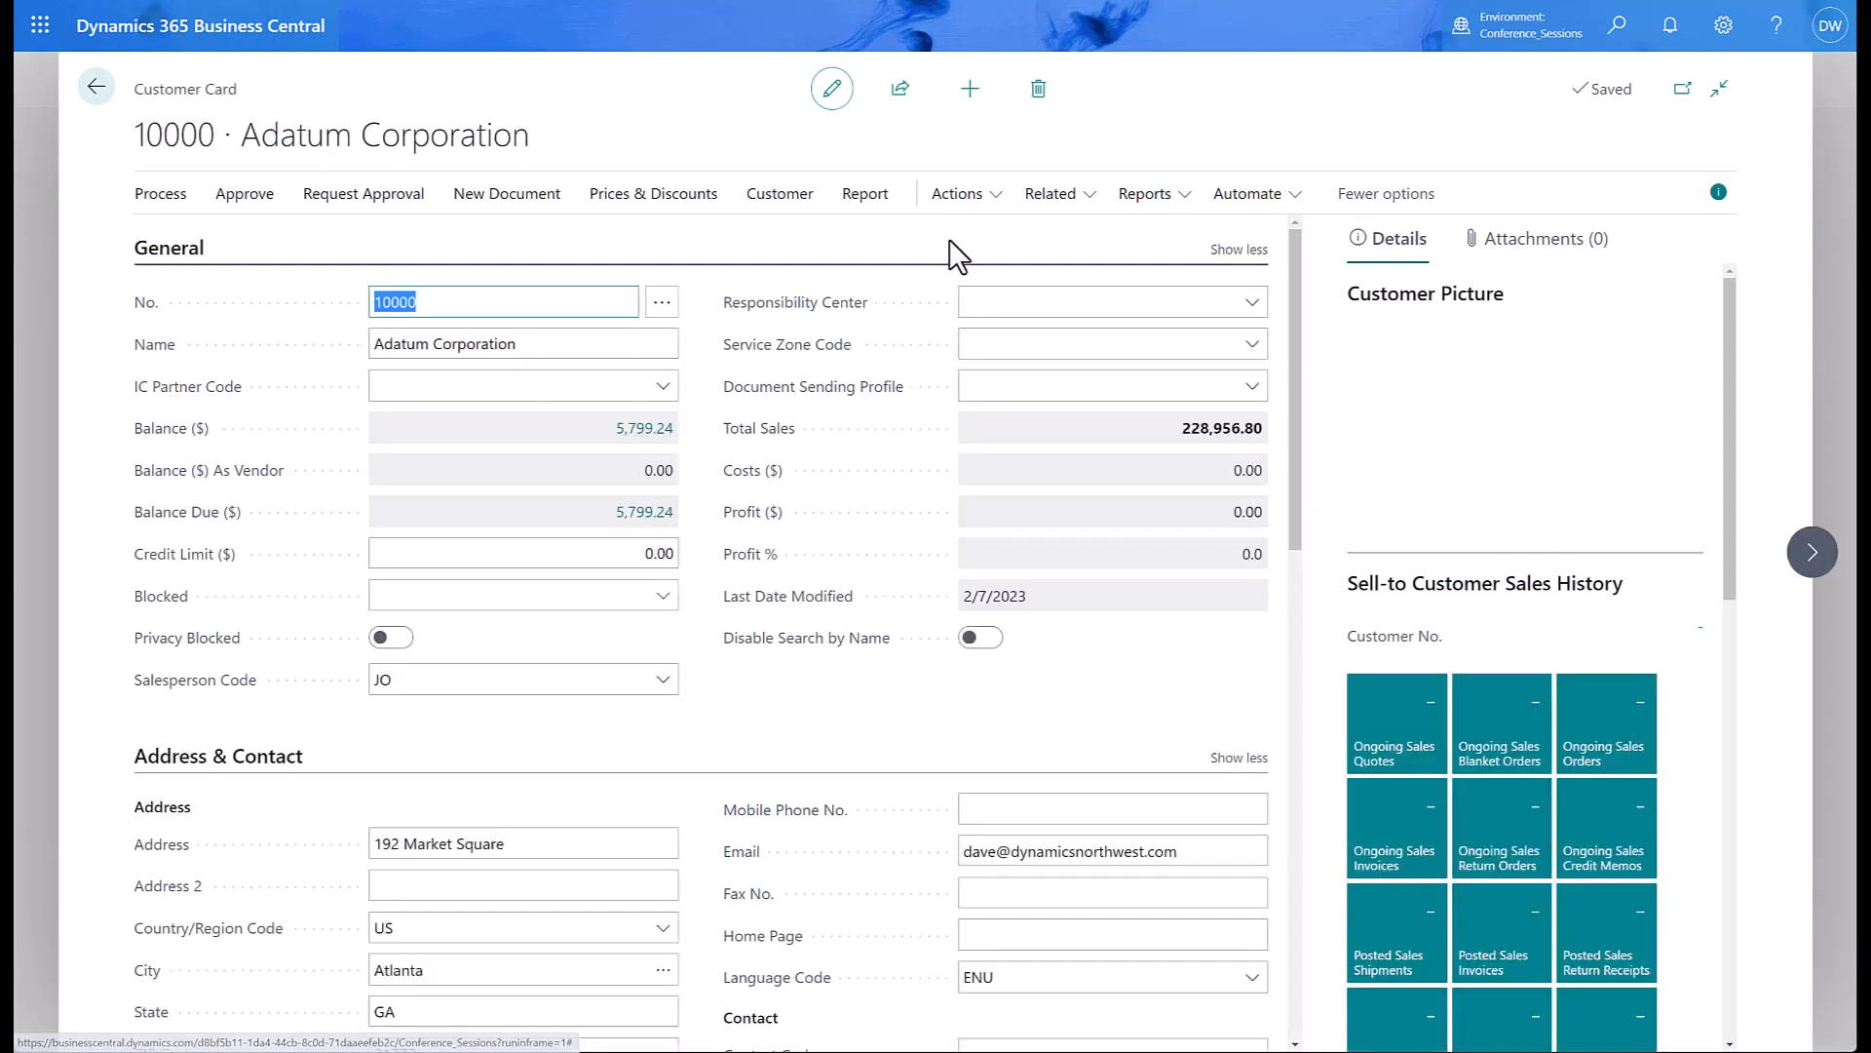
{"action": "left_click", "coordinate": [1059, 194]}
{"action": "left_click", "coordinate": [963, 198]}
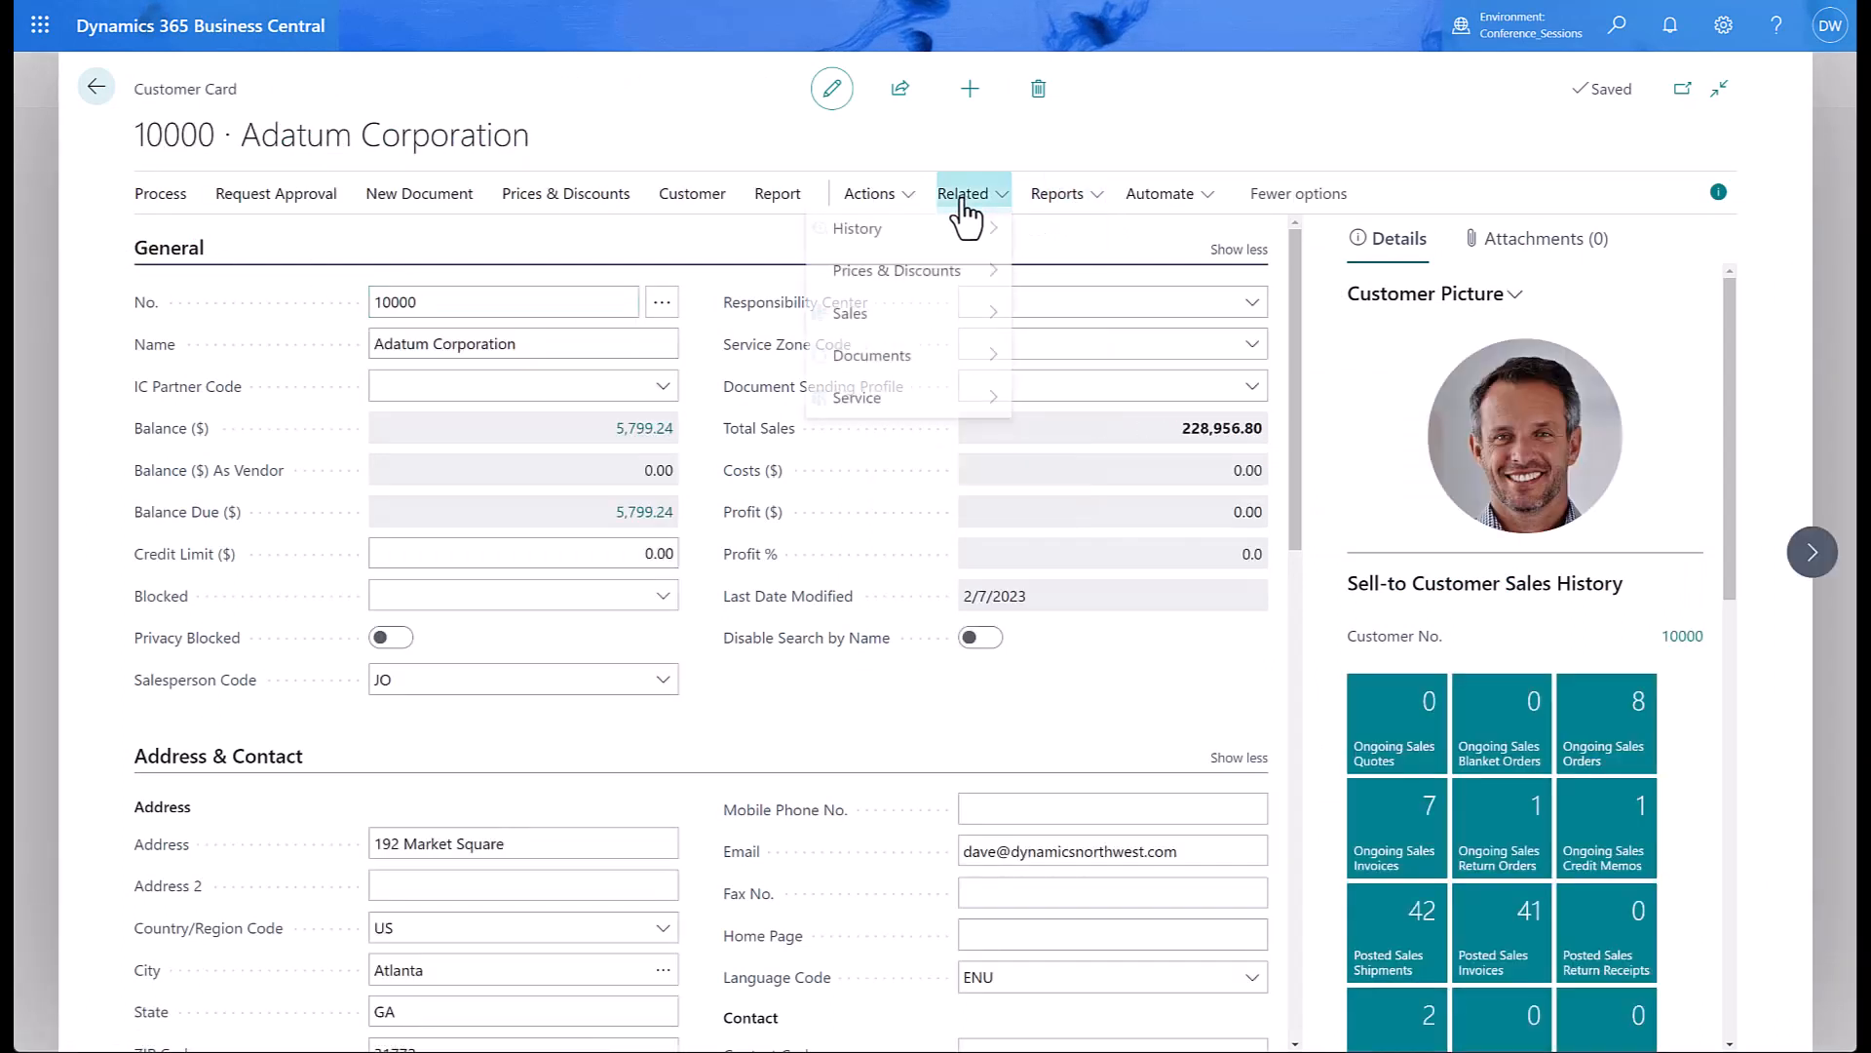
{"action": "mouse_move", "coordinate": [897, 322]}
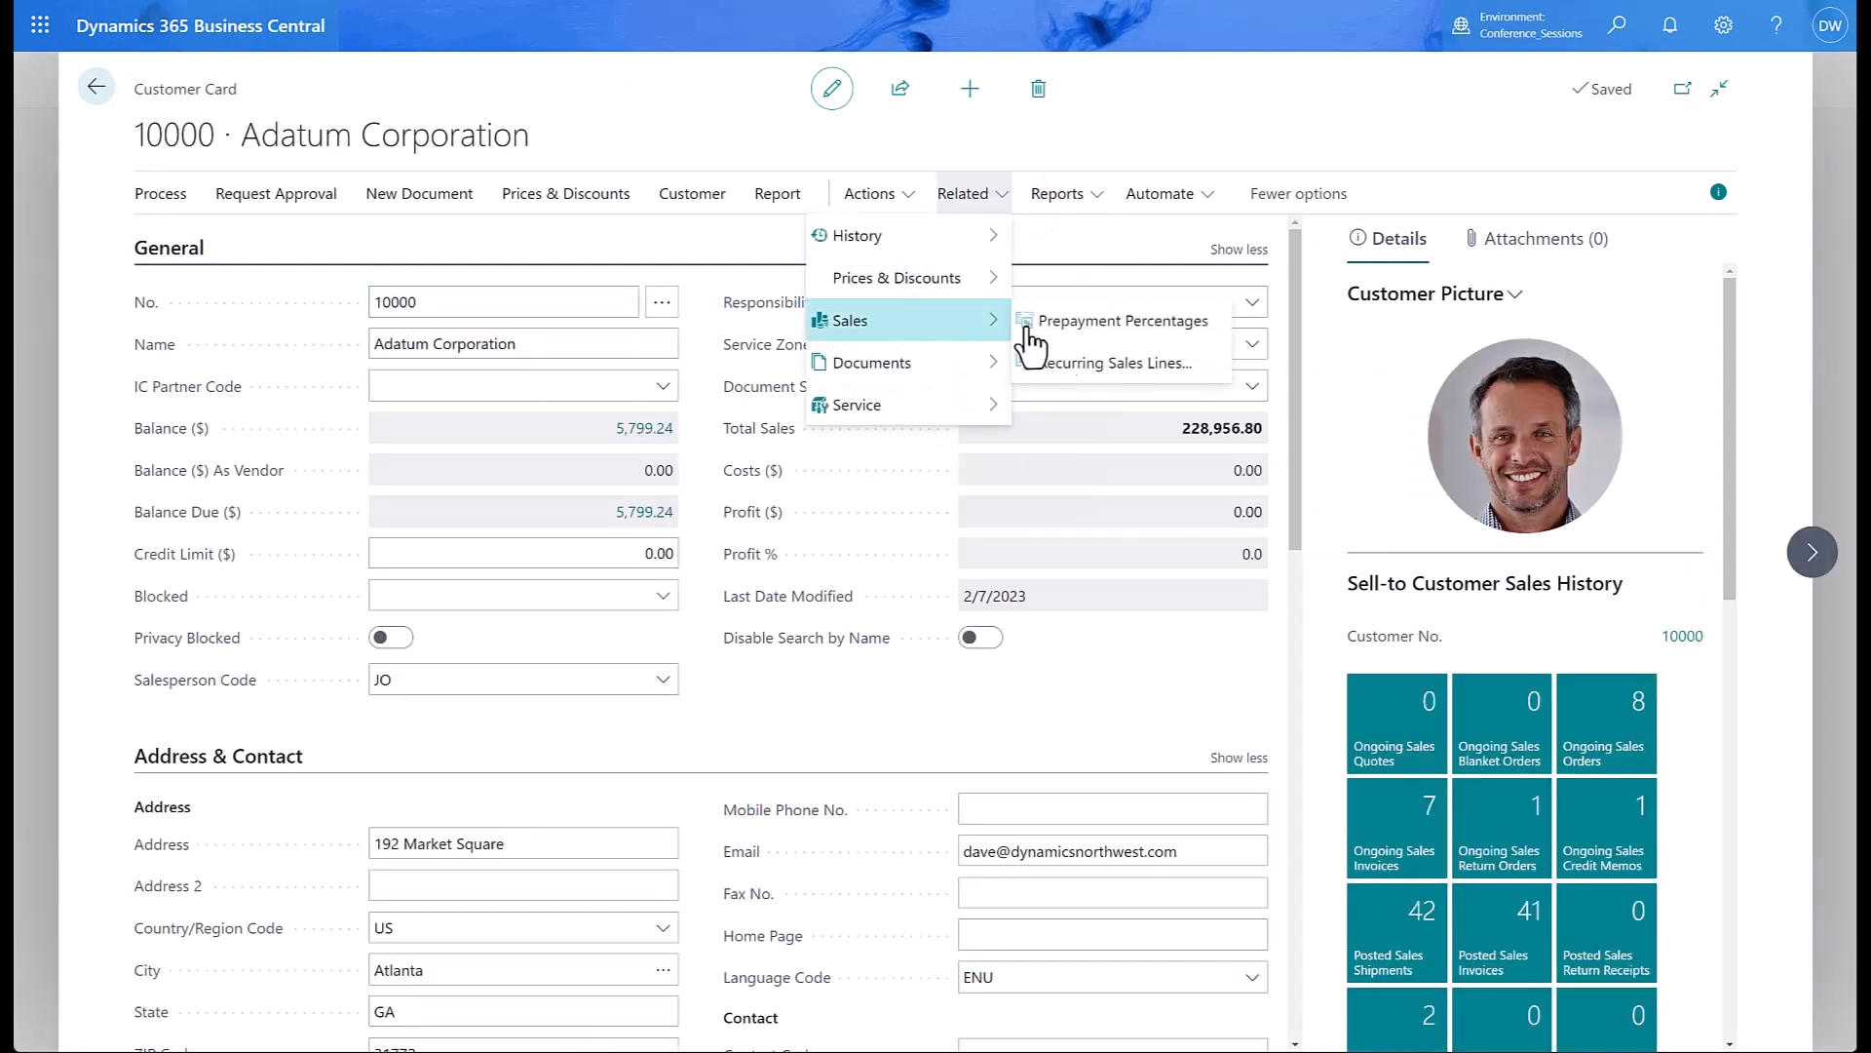
{"action": "left_click", "coordinate": [1131, 376]}
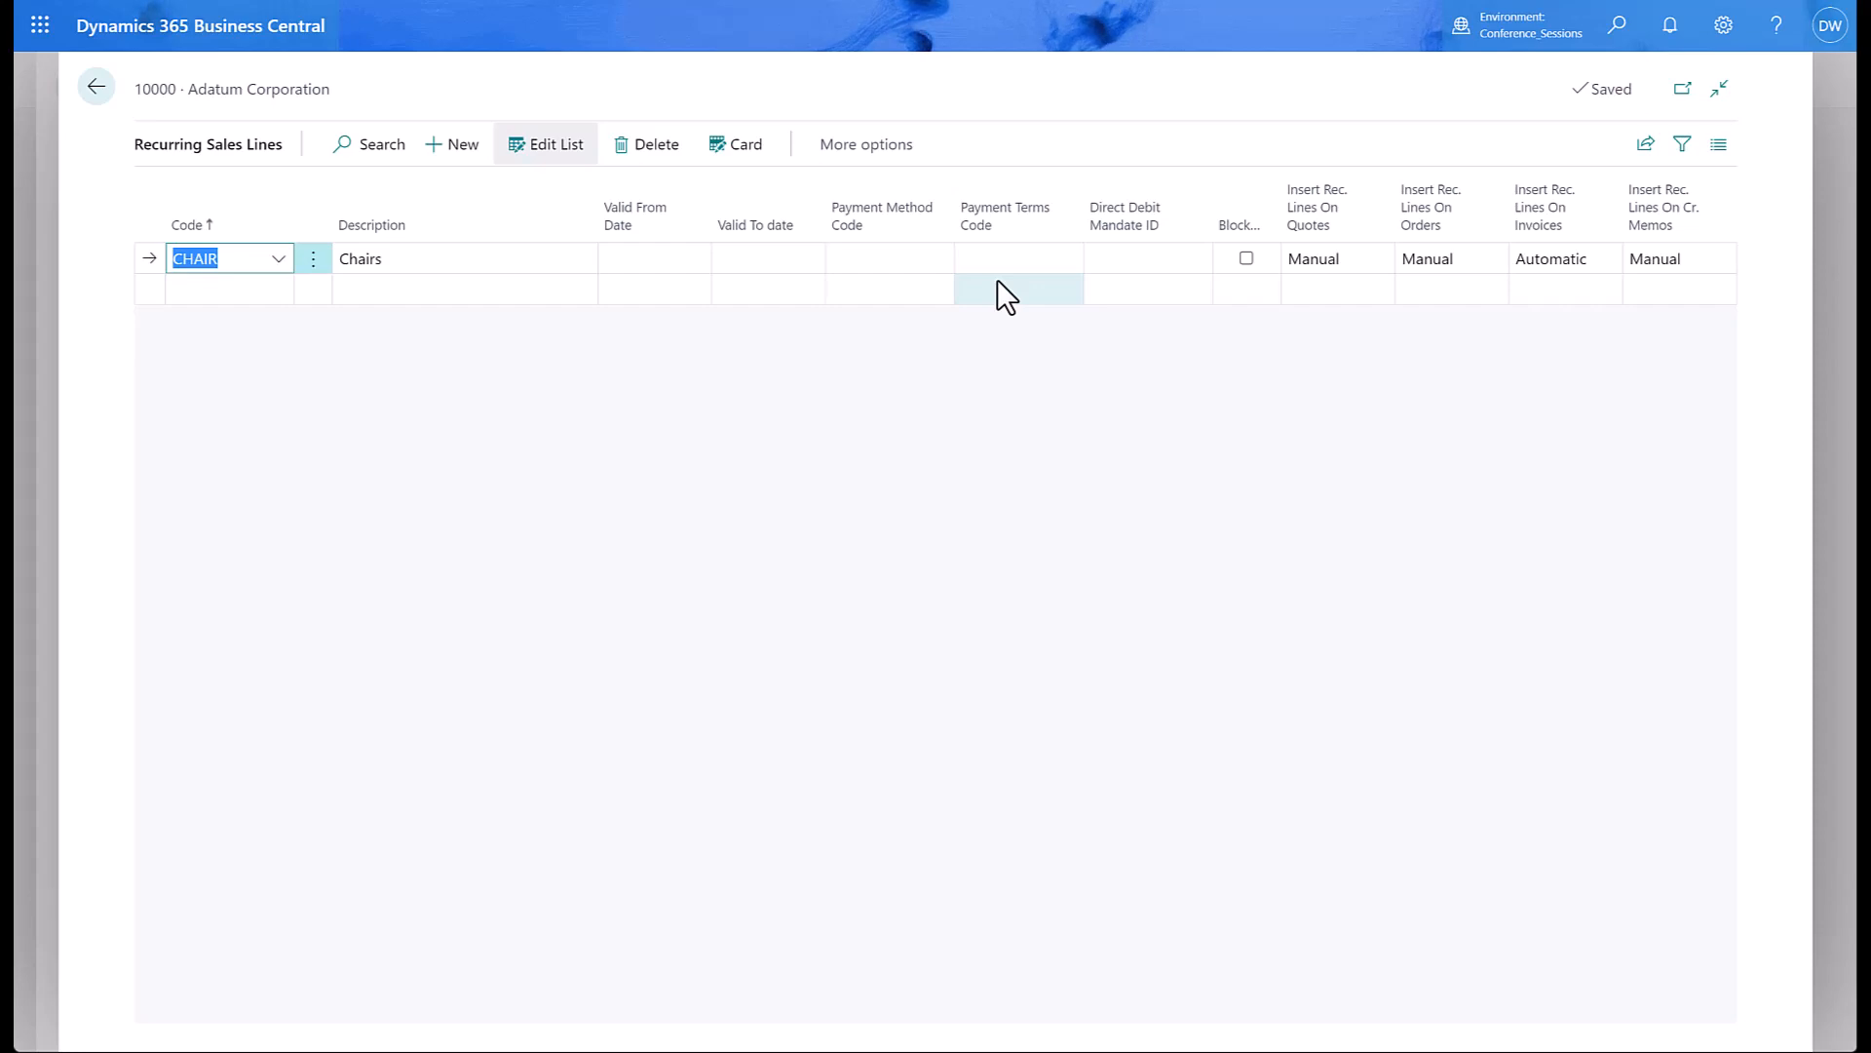
{"action": "left_click", "coordinate": [97, 88]}
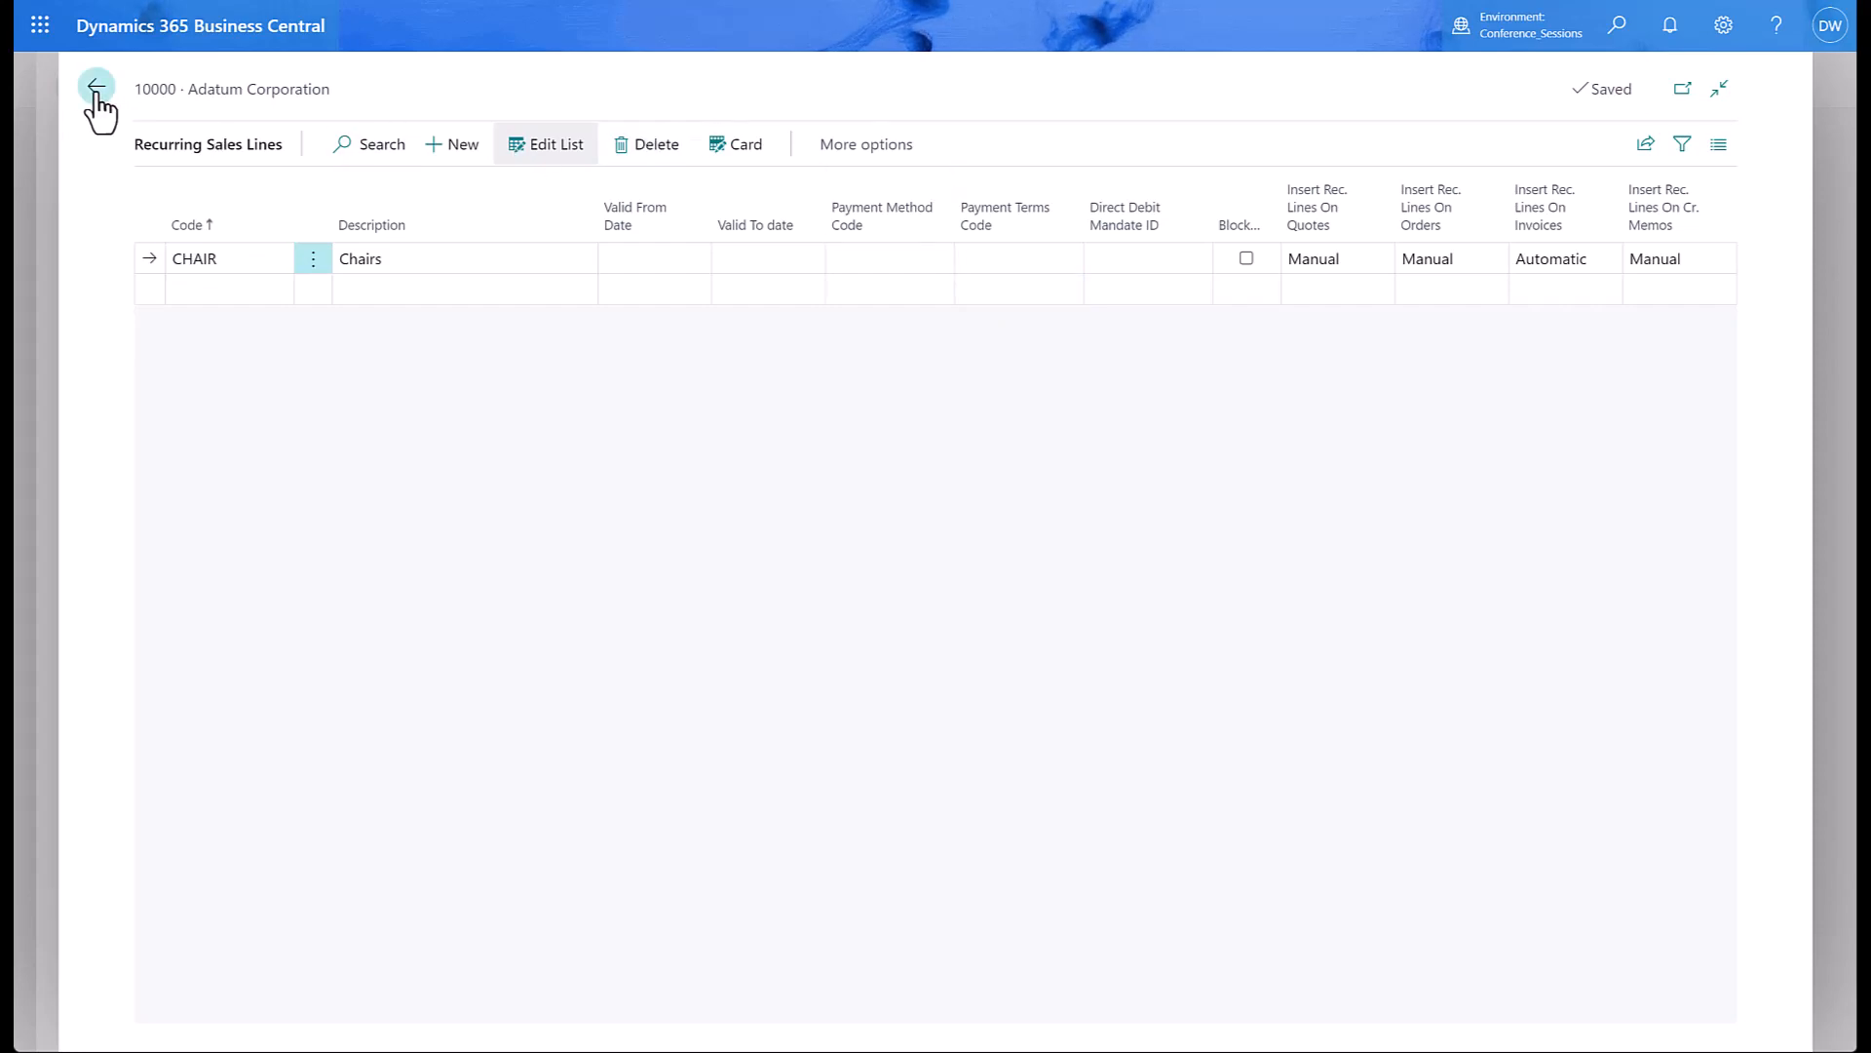
{"action": "left_click", "coordinate": [95, 89]}
{"action": "left_click", "coordinate": [126, 89]}
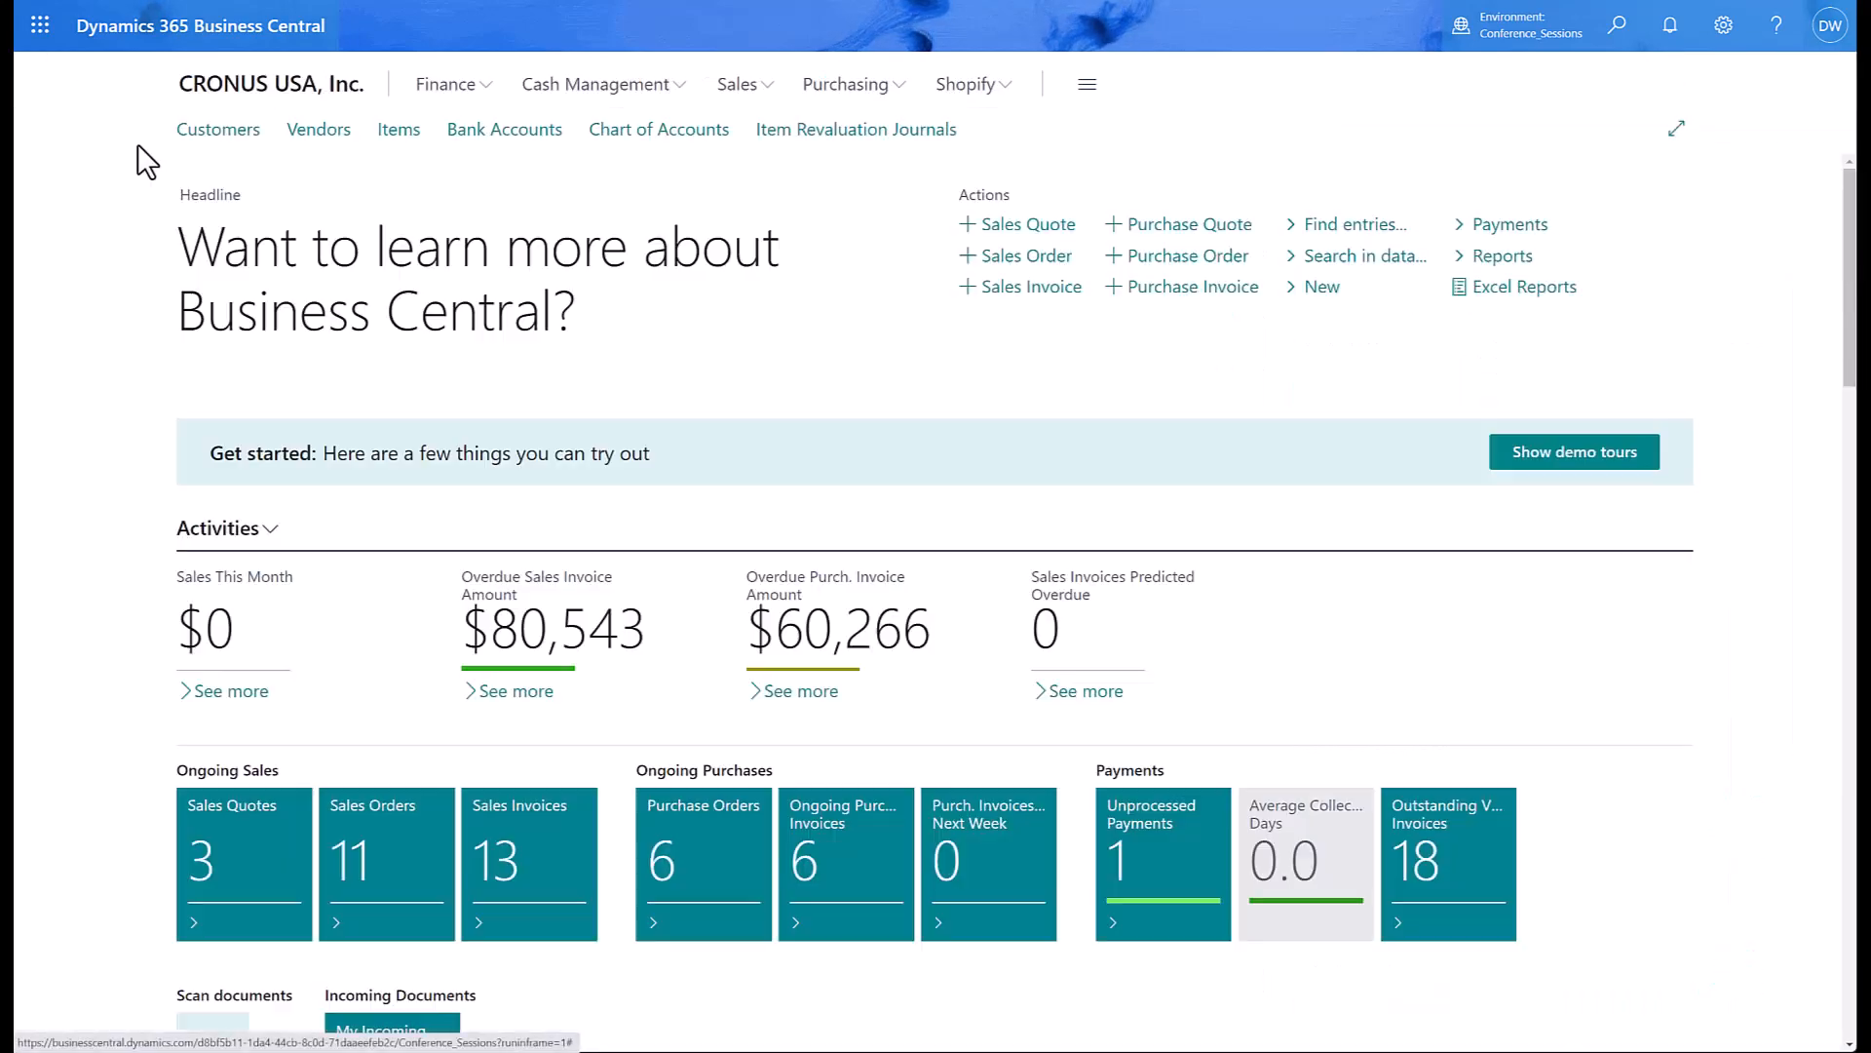